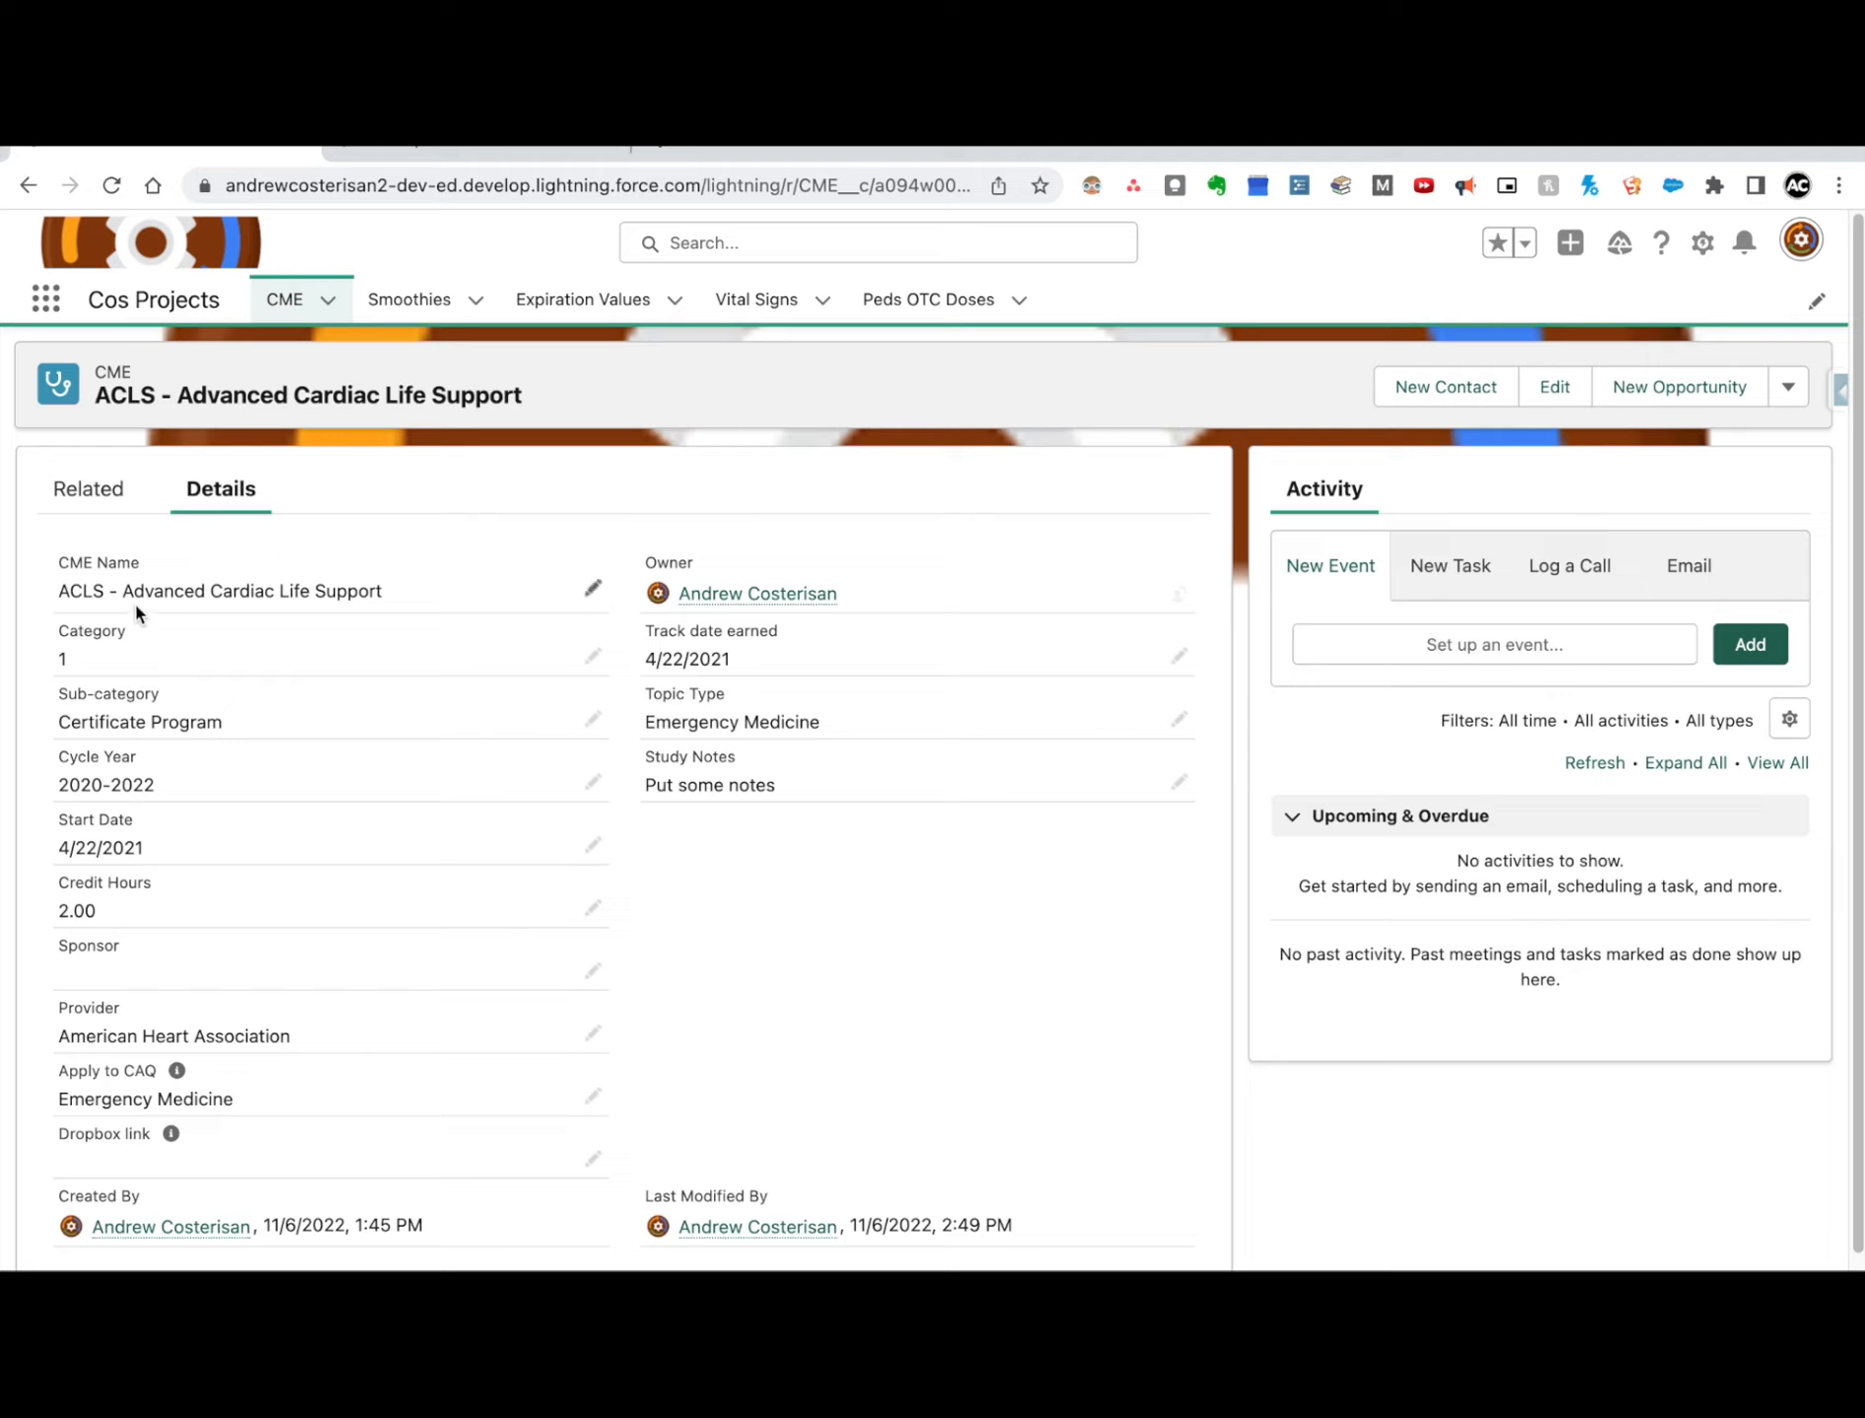
Step: Open the ACLS - Advanced Cardiac Life Support record's fields for editing and review the Category and Sub-category choices
left_click(581, 656)
left_click(159, 711)
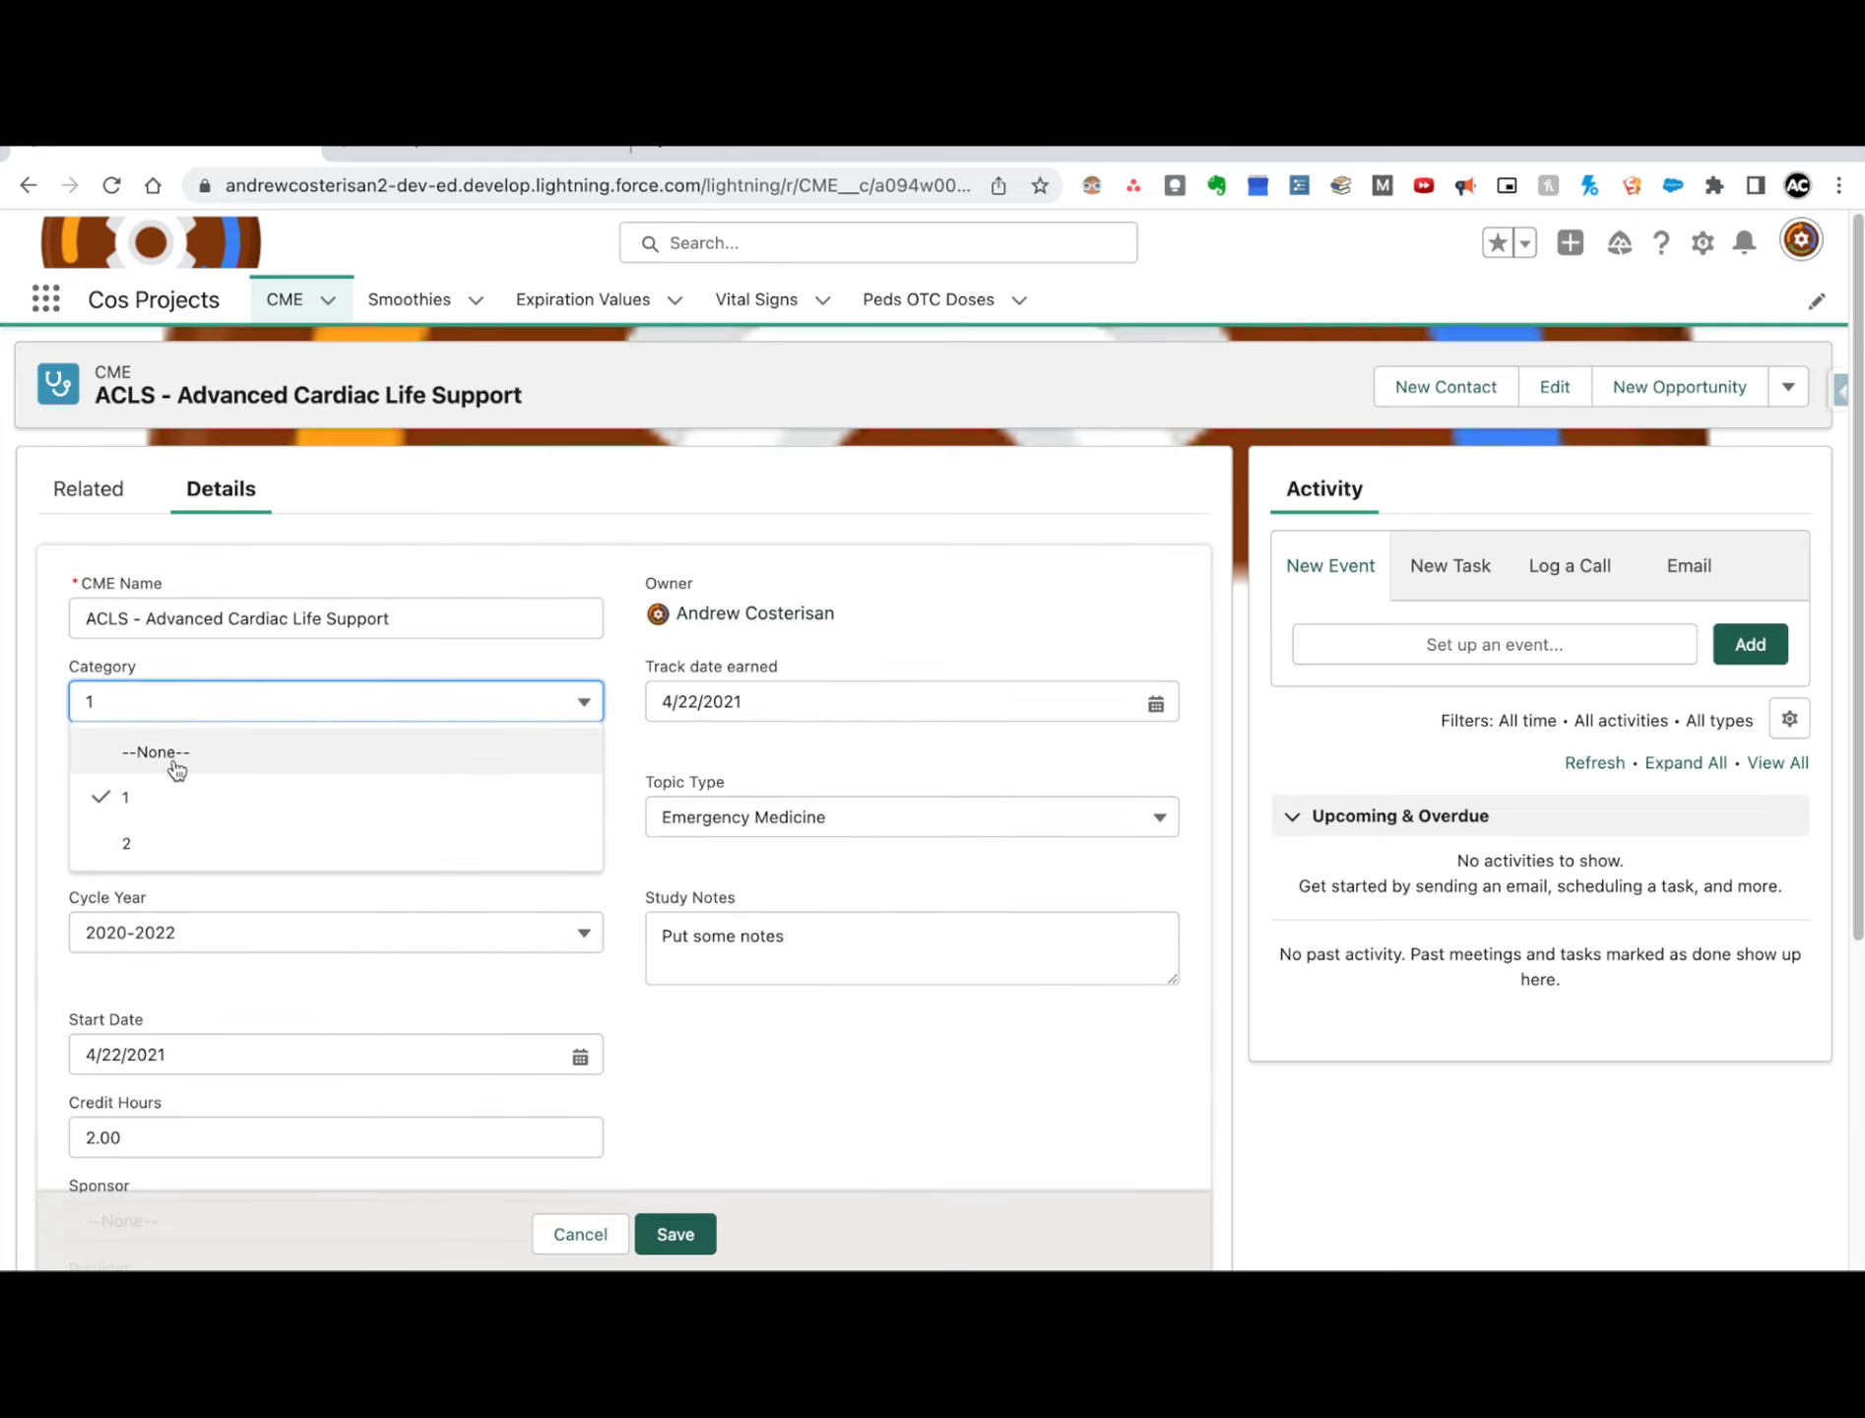
left_click(208, 658)
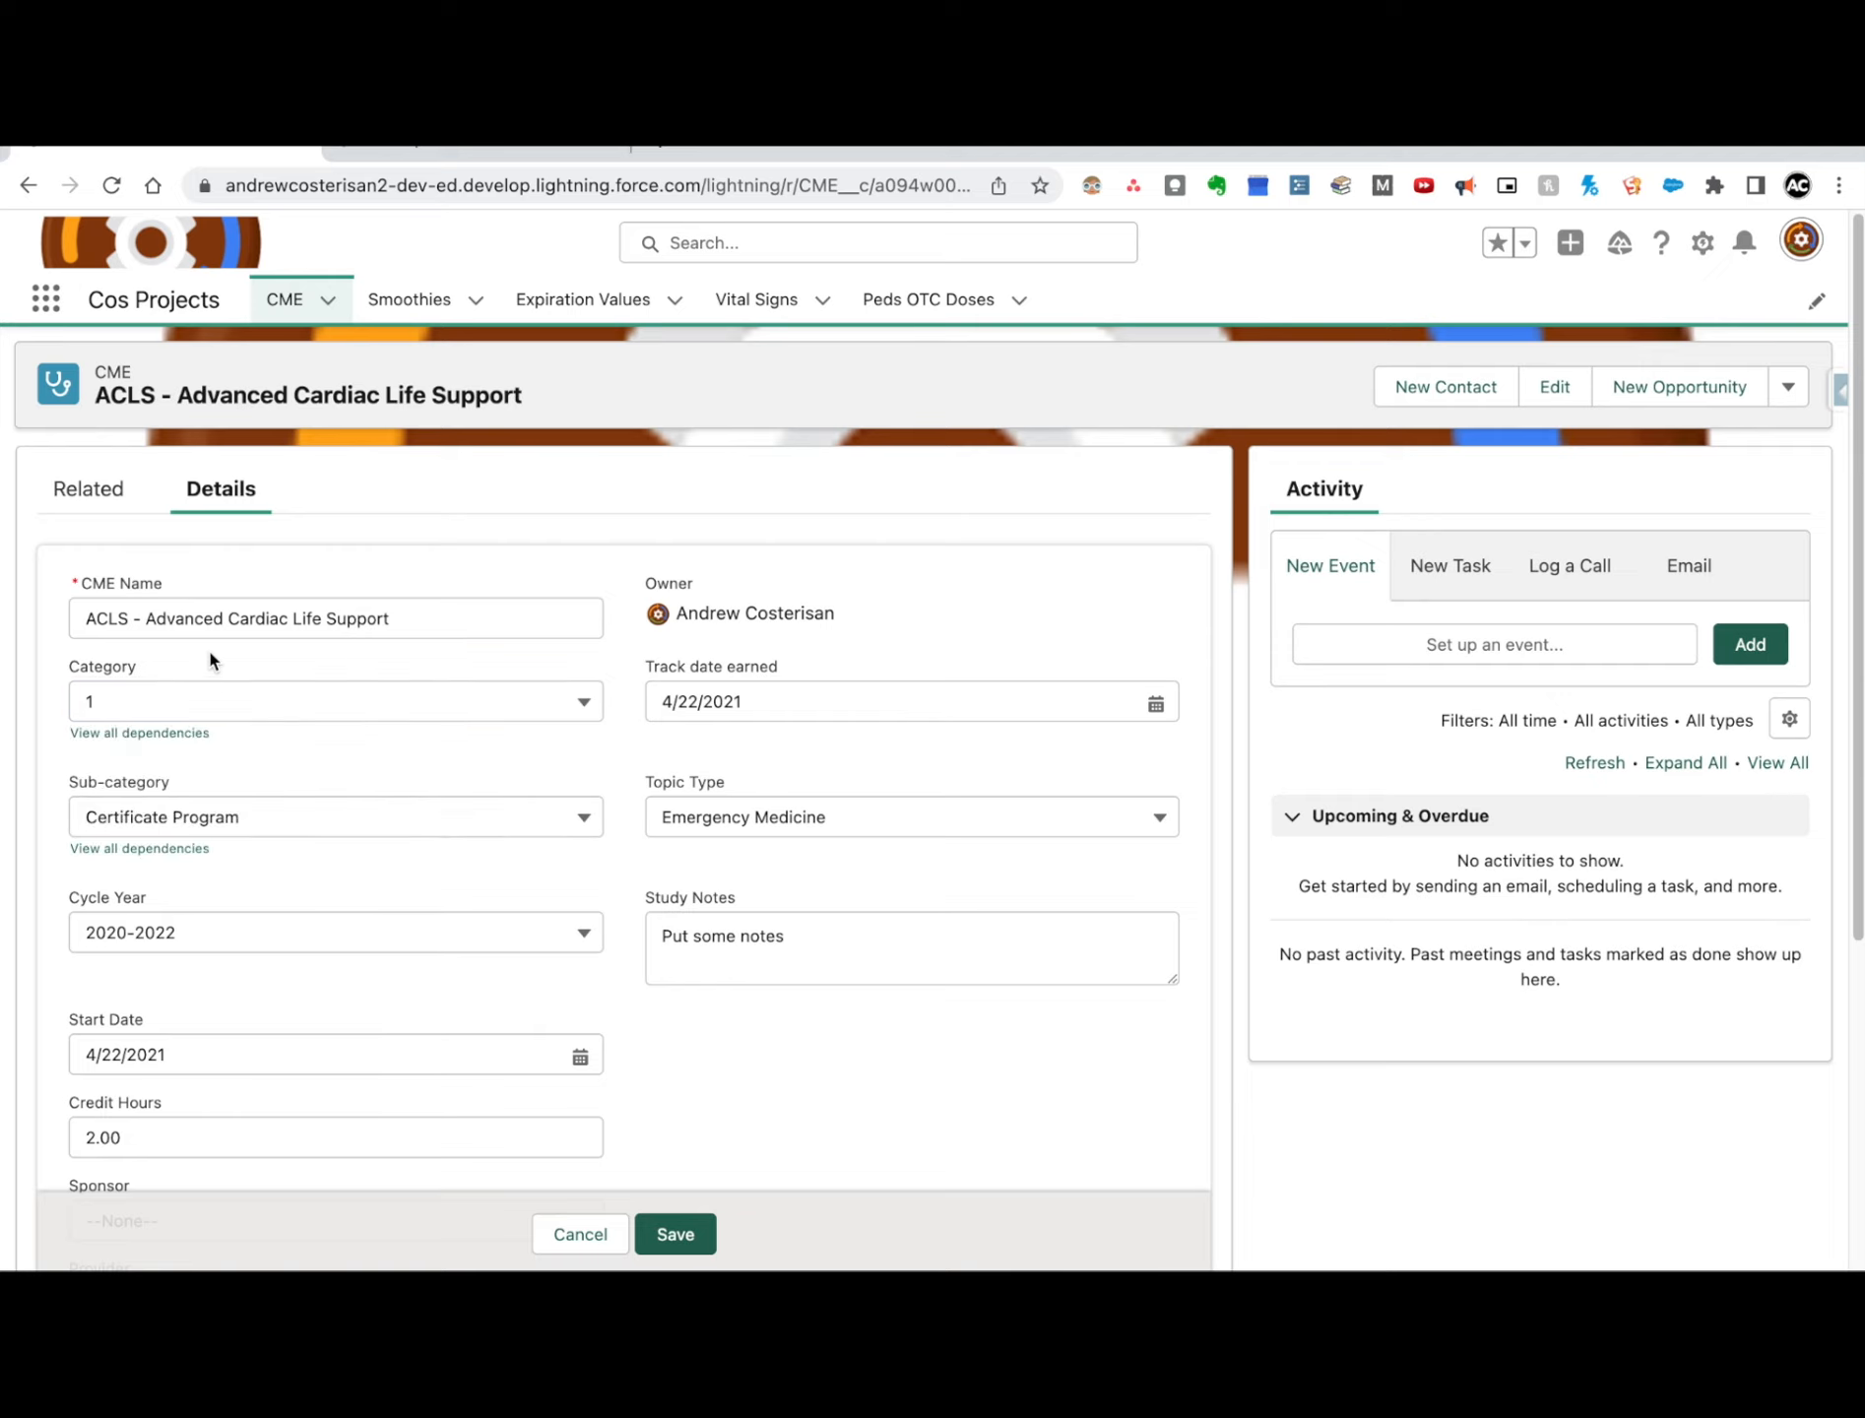
left_click(219, 701)
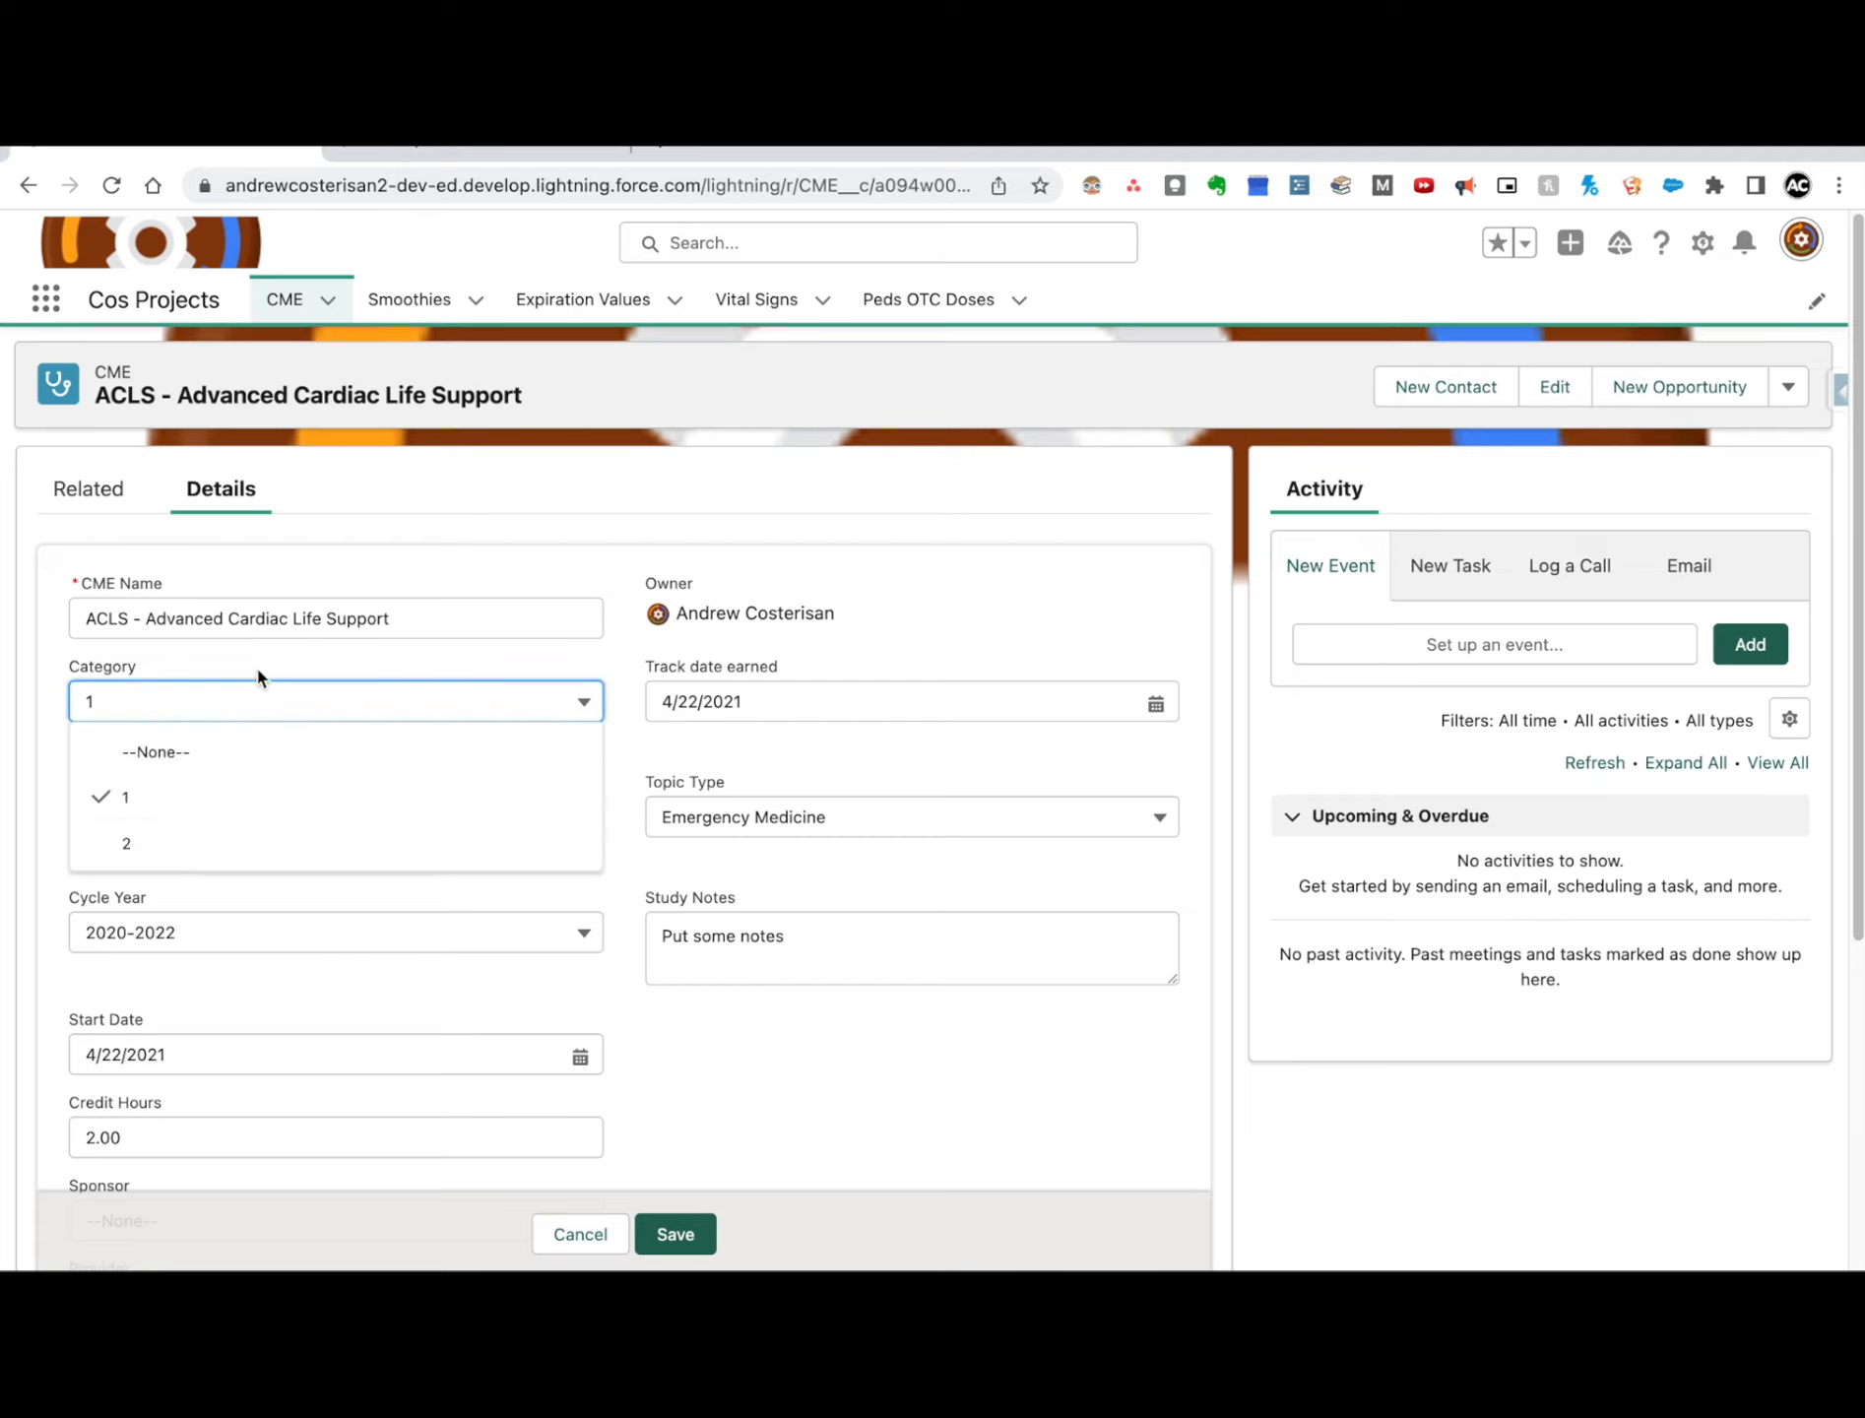
left_click(262, 660)
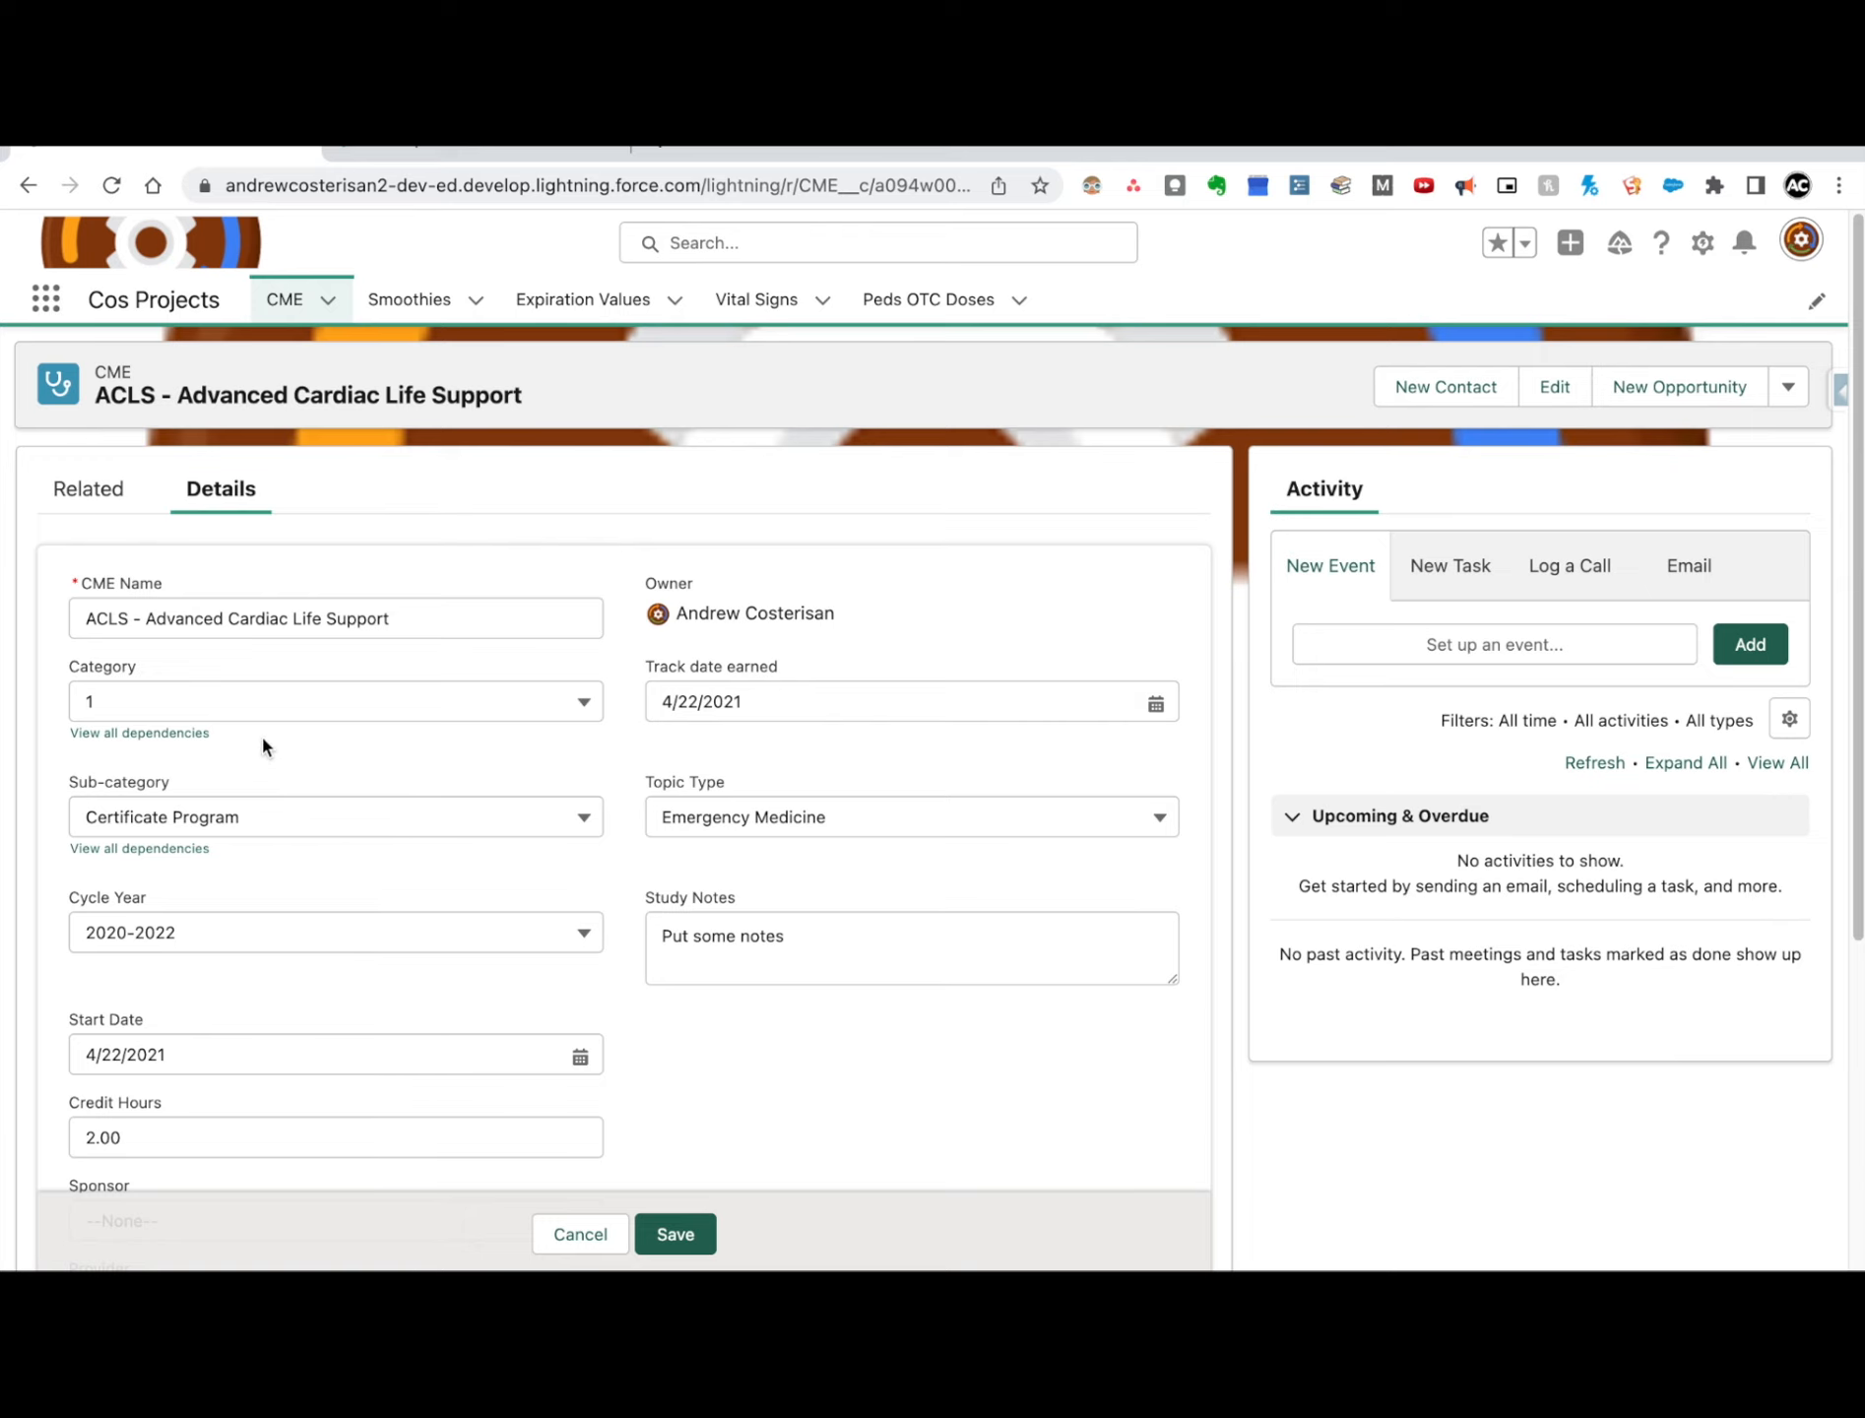
scroll(284, 743, "down", 1)
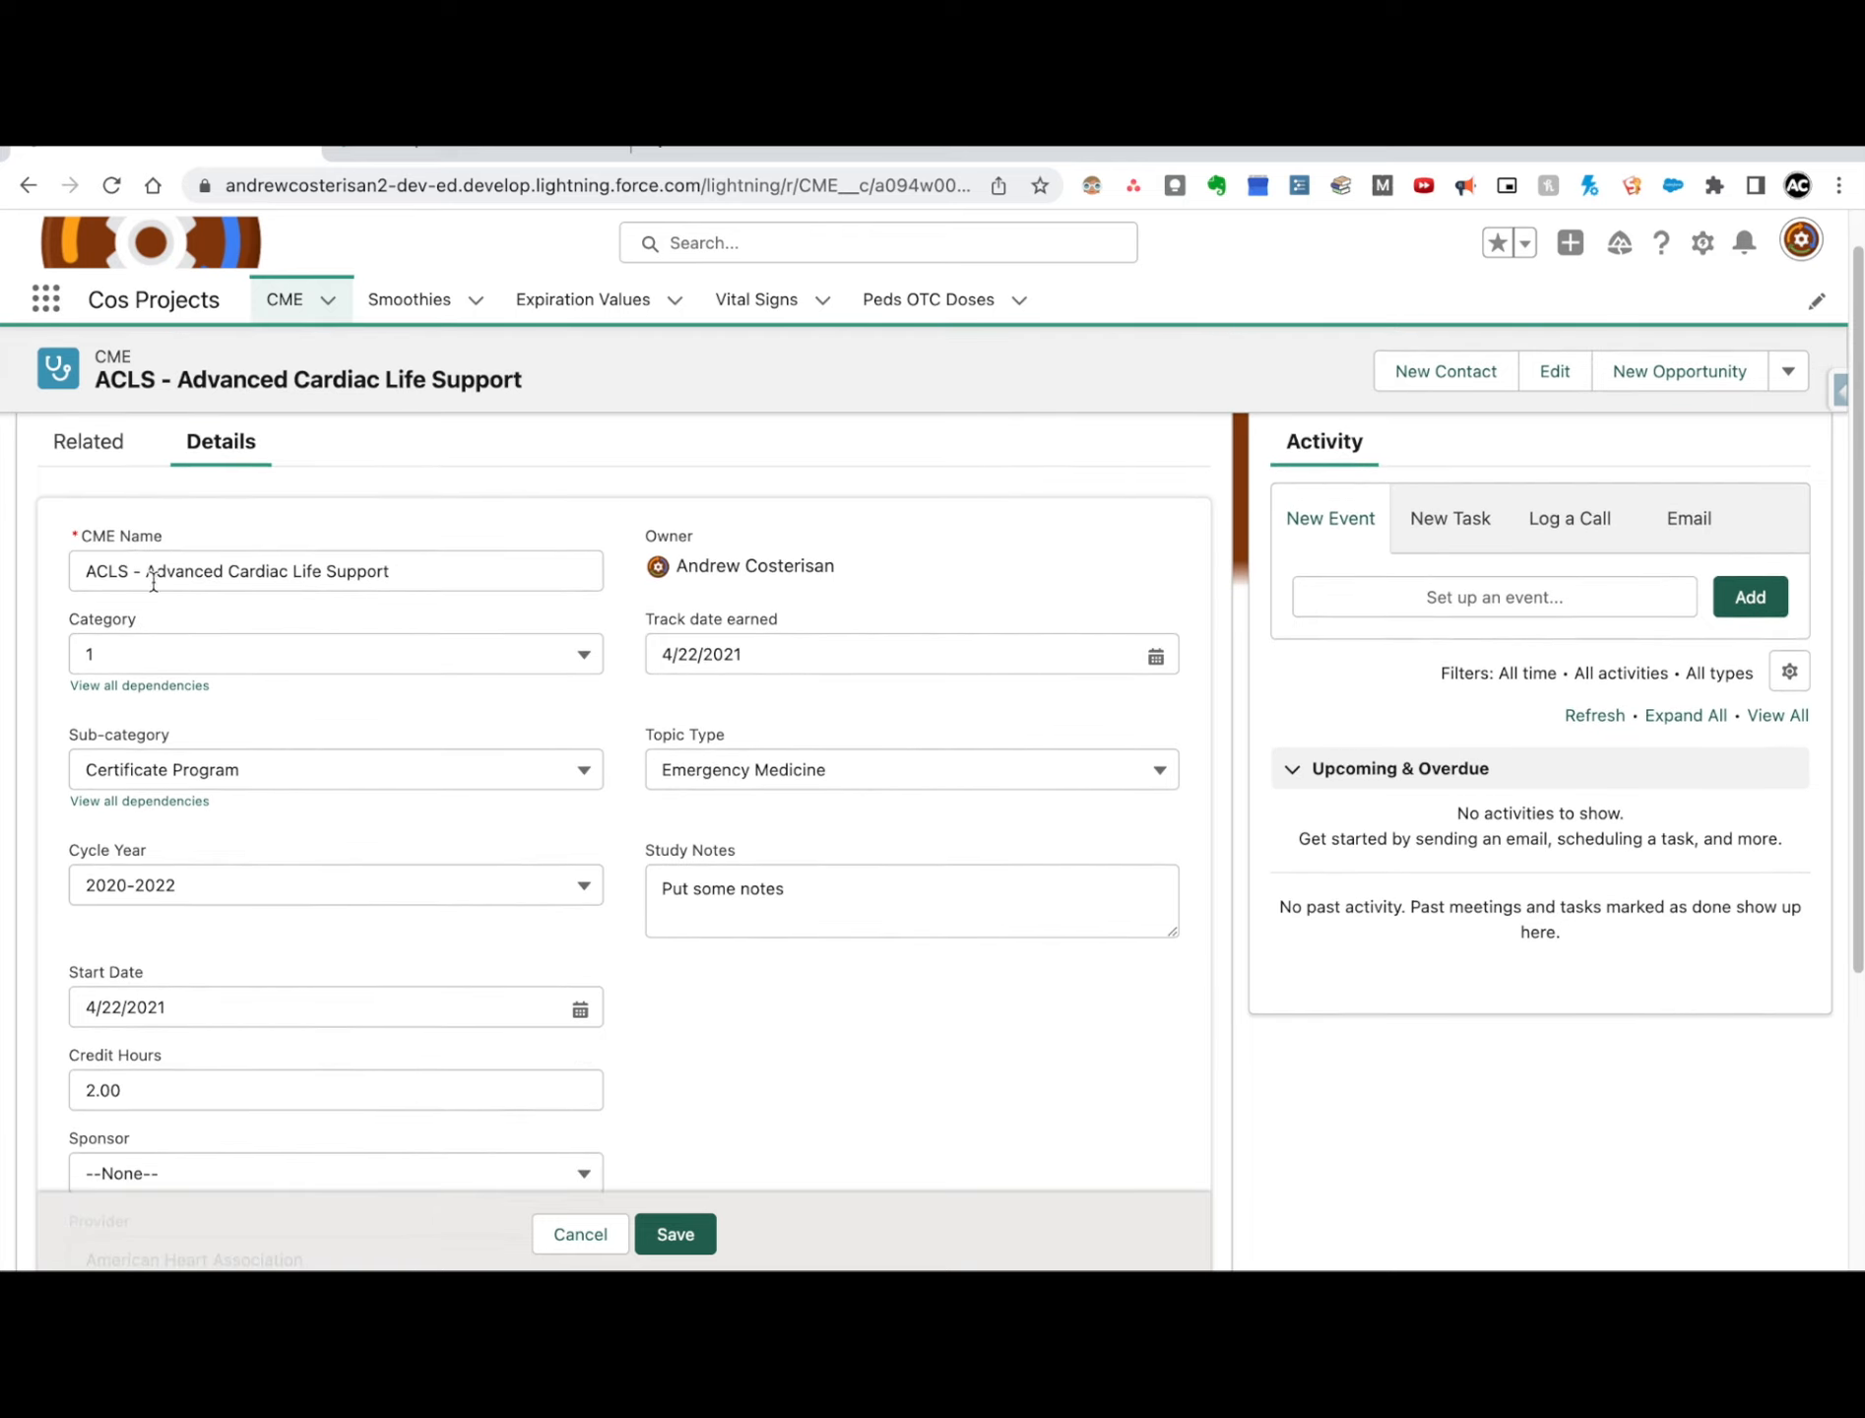
left_click(252, 780)
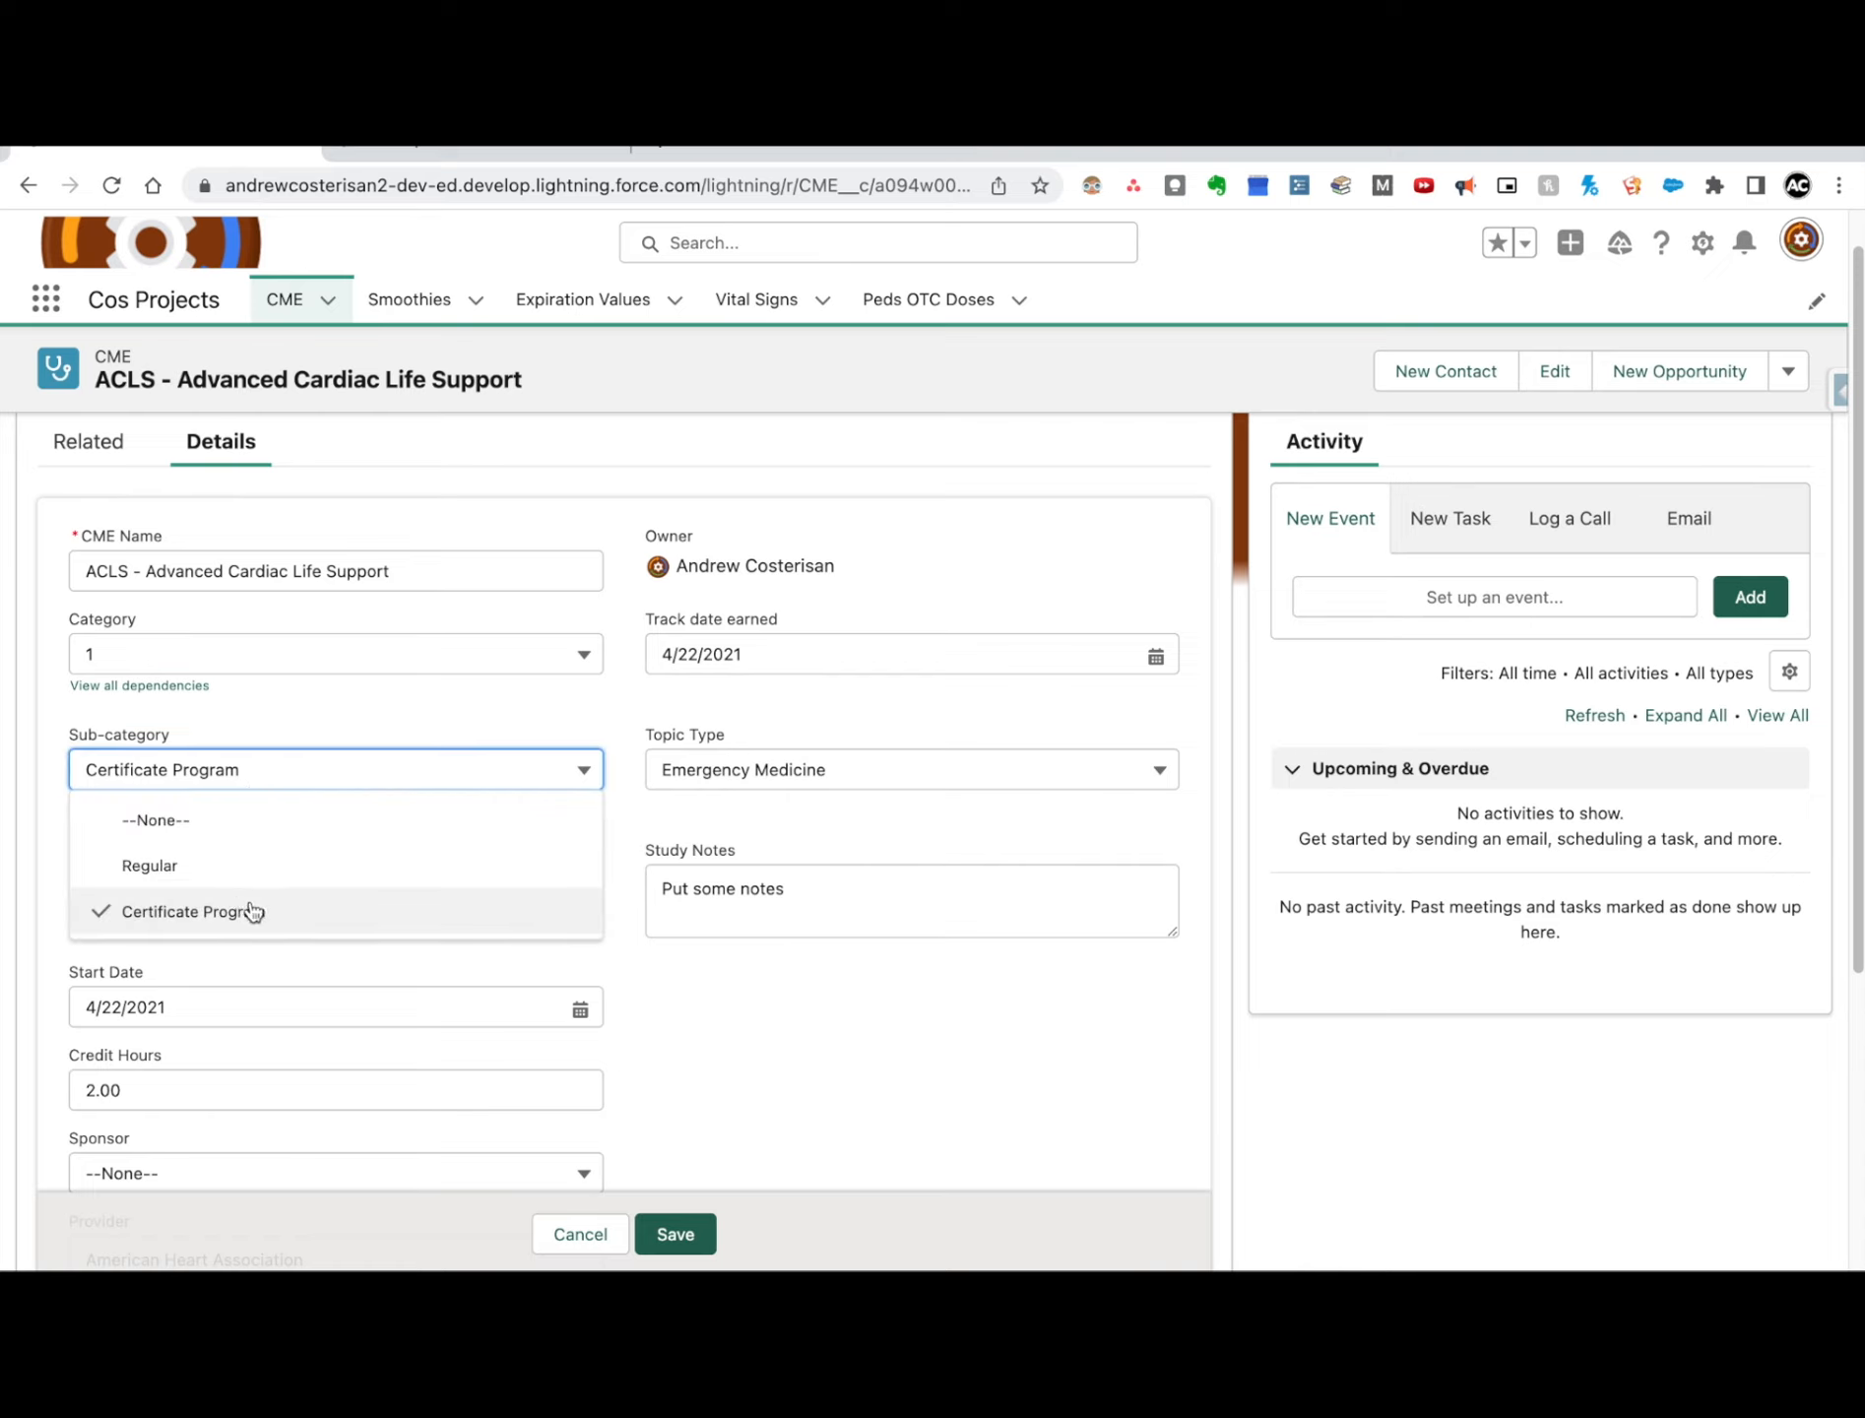
left_click(469, 680)
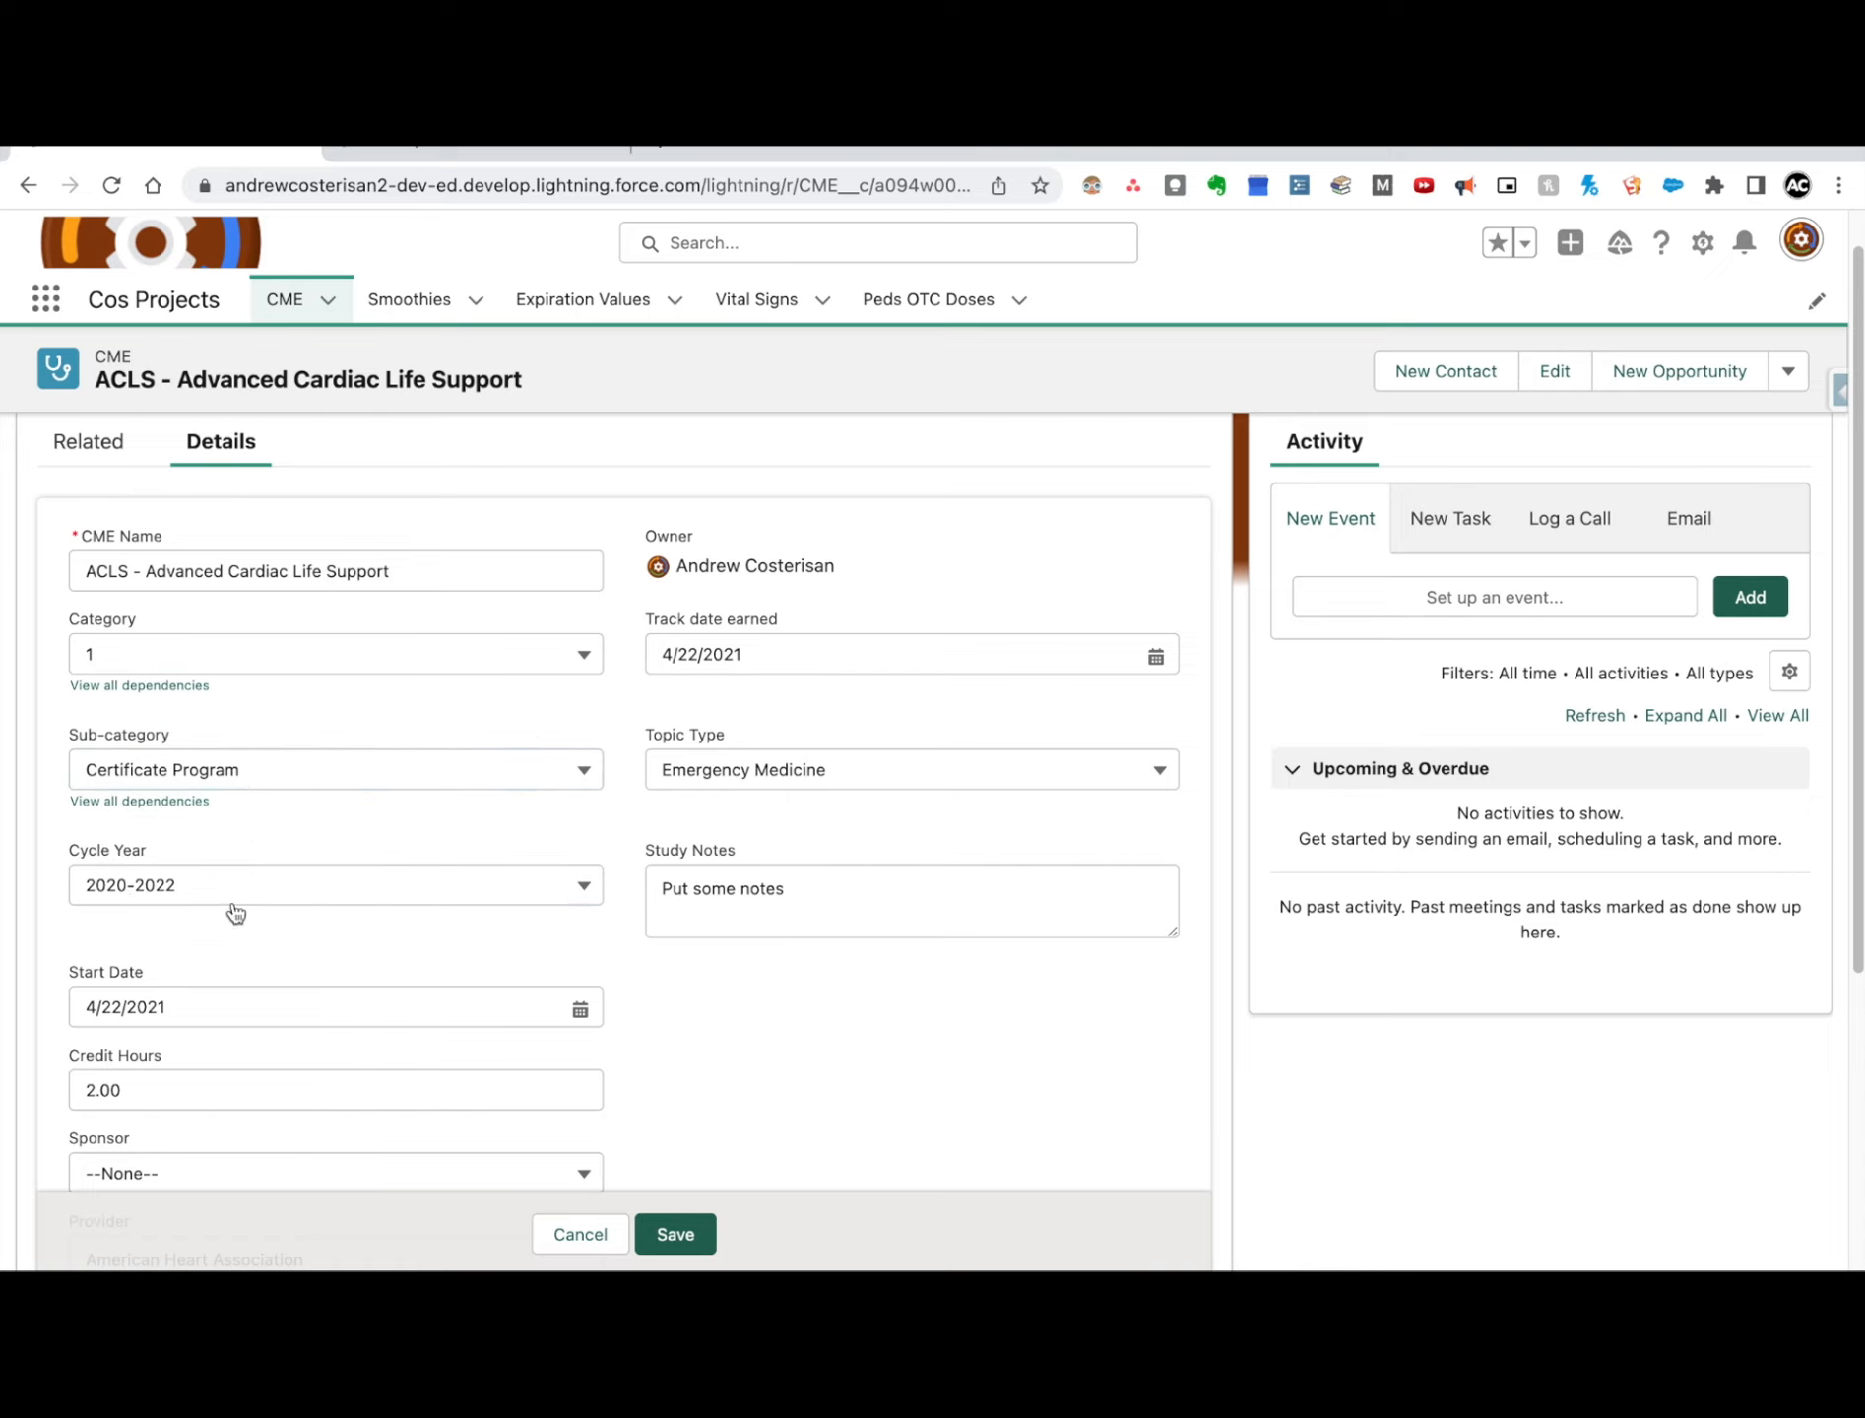
Step: Look through the rest of the record's fields, including the choices for Apply to CAQ and Topic Type
scroll(258, 951, "down", 2)
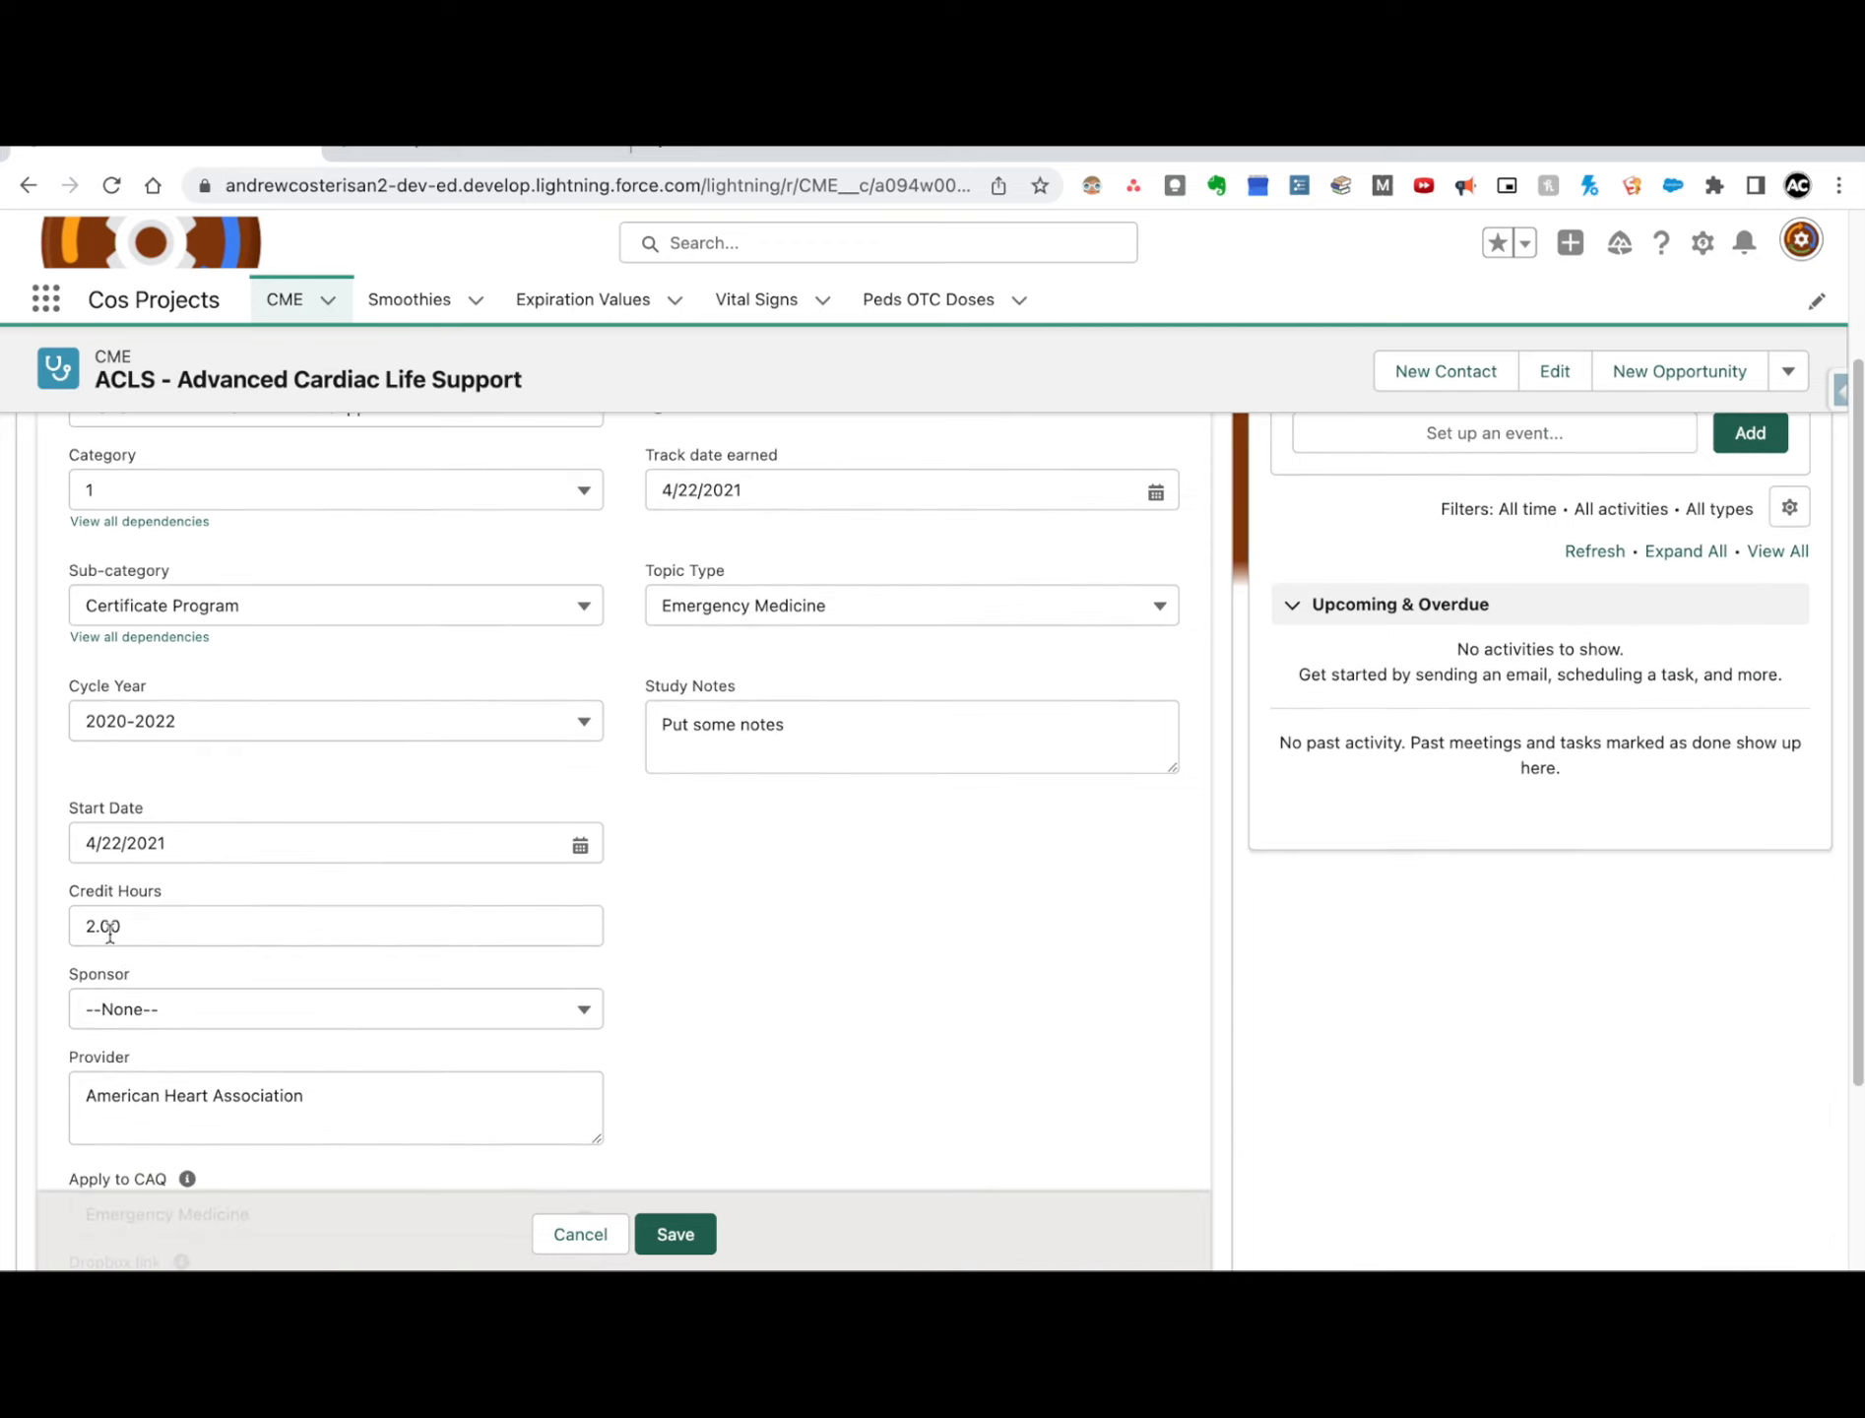
scroll(408, 930, "down", 2)
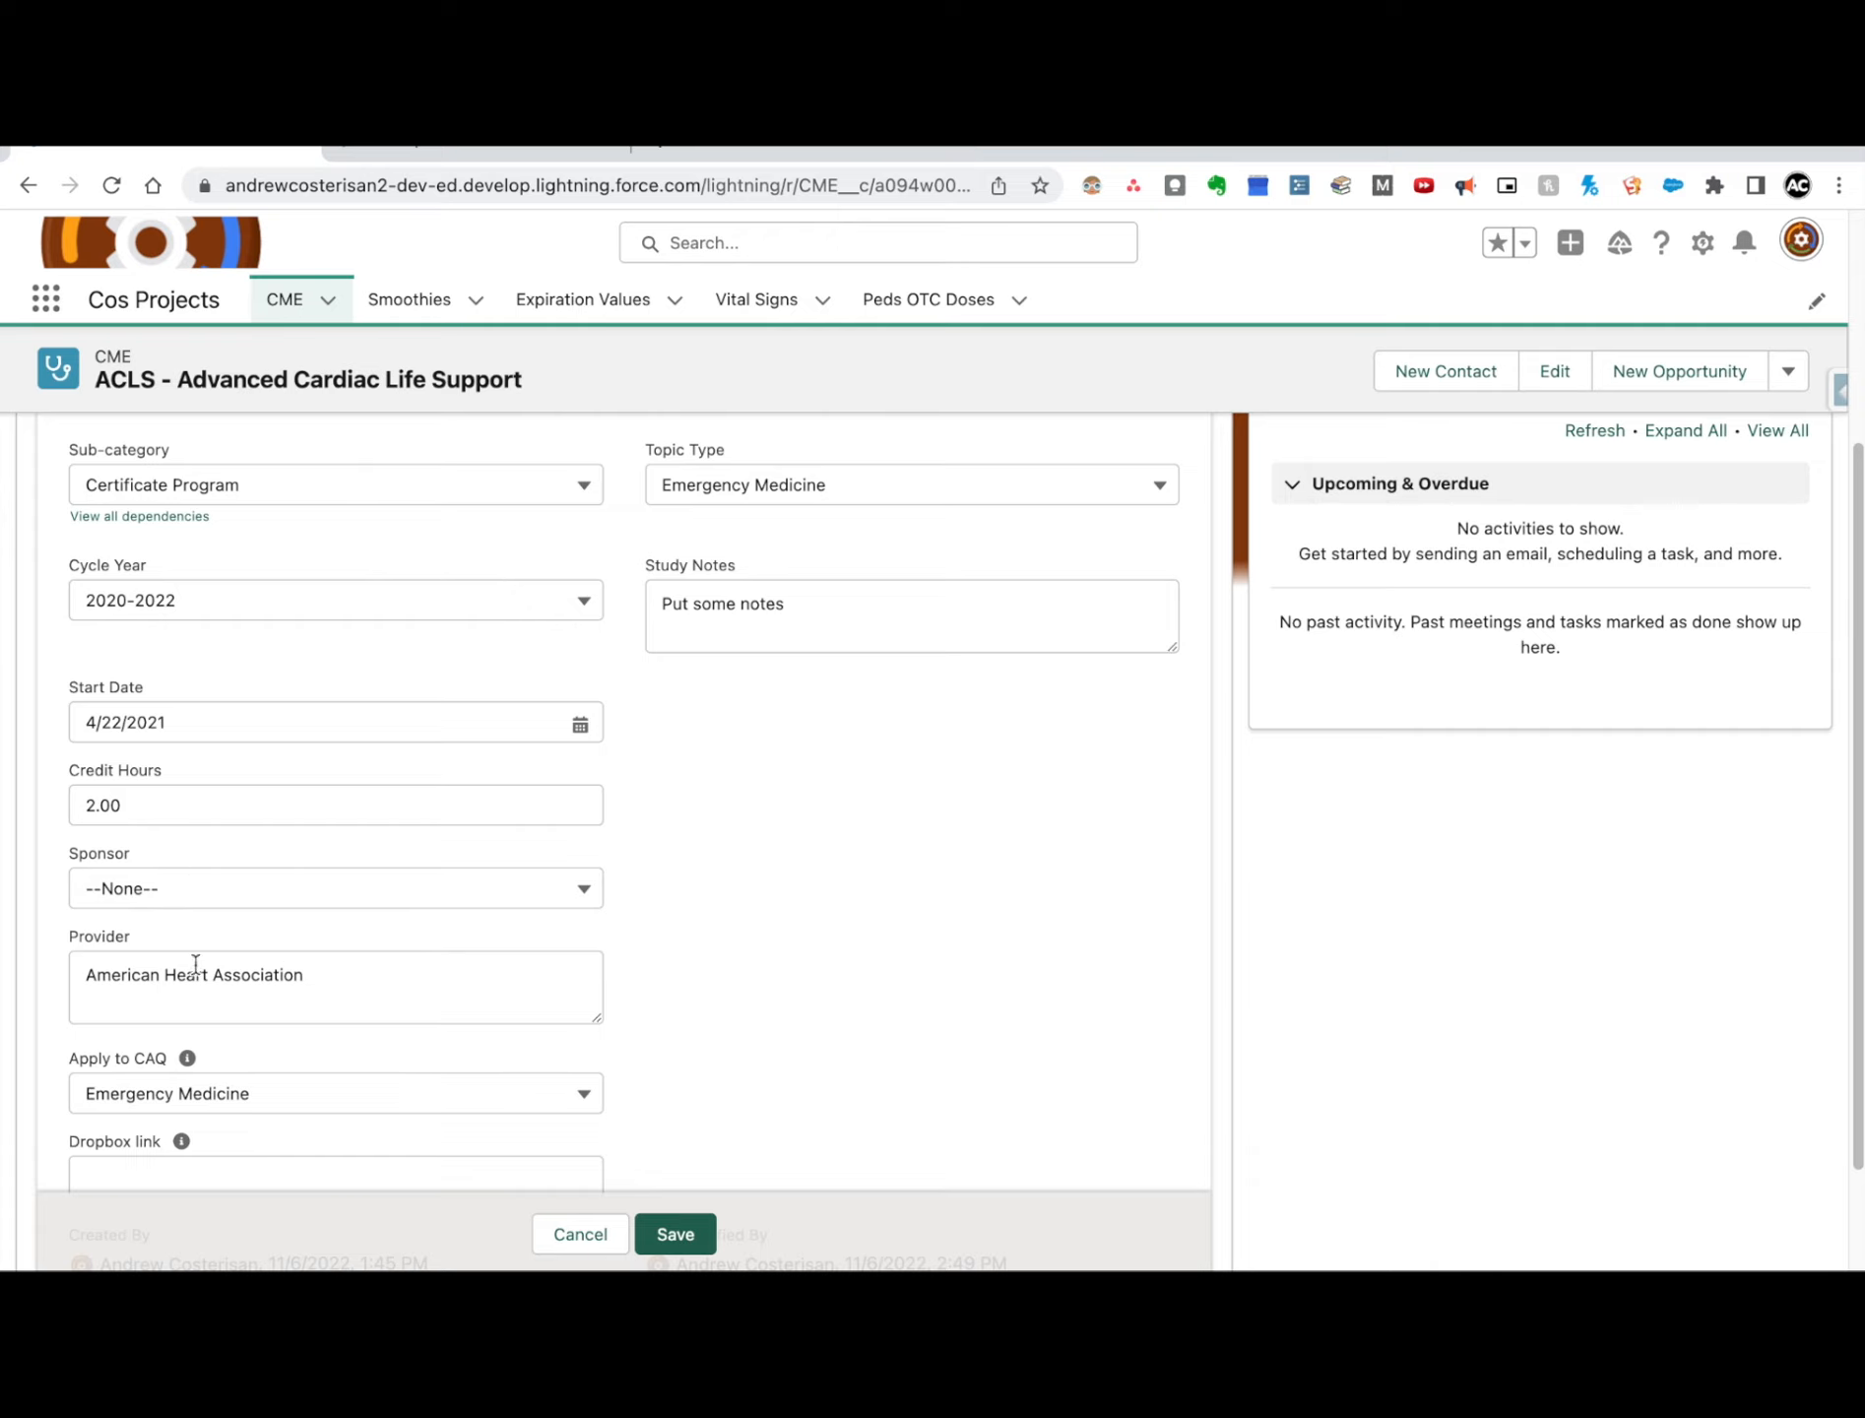
scroll(369, 967, "down", 2)
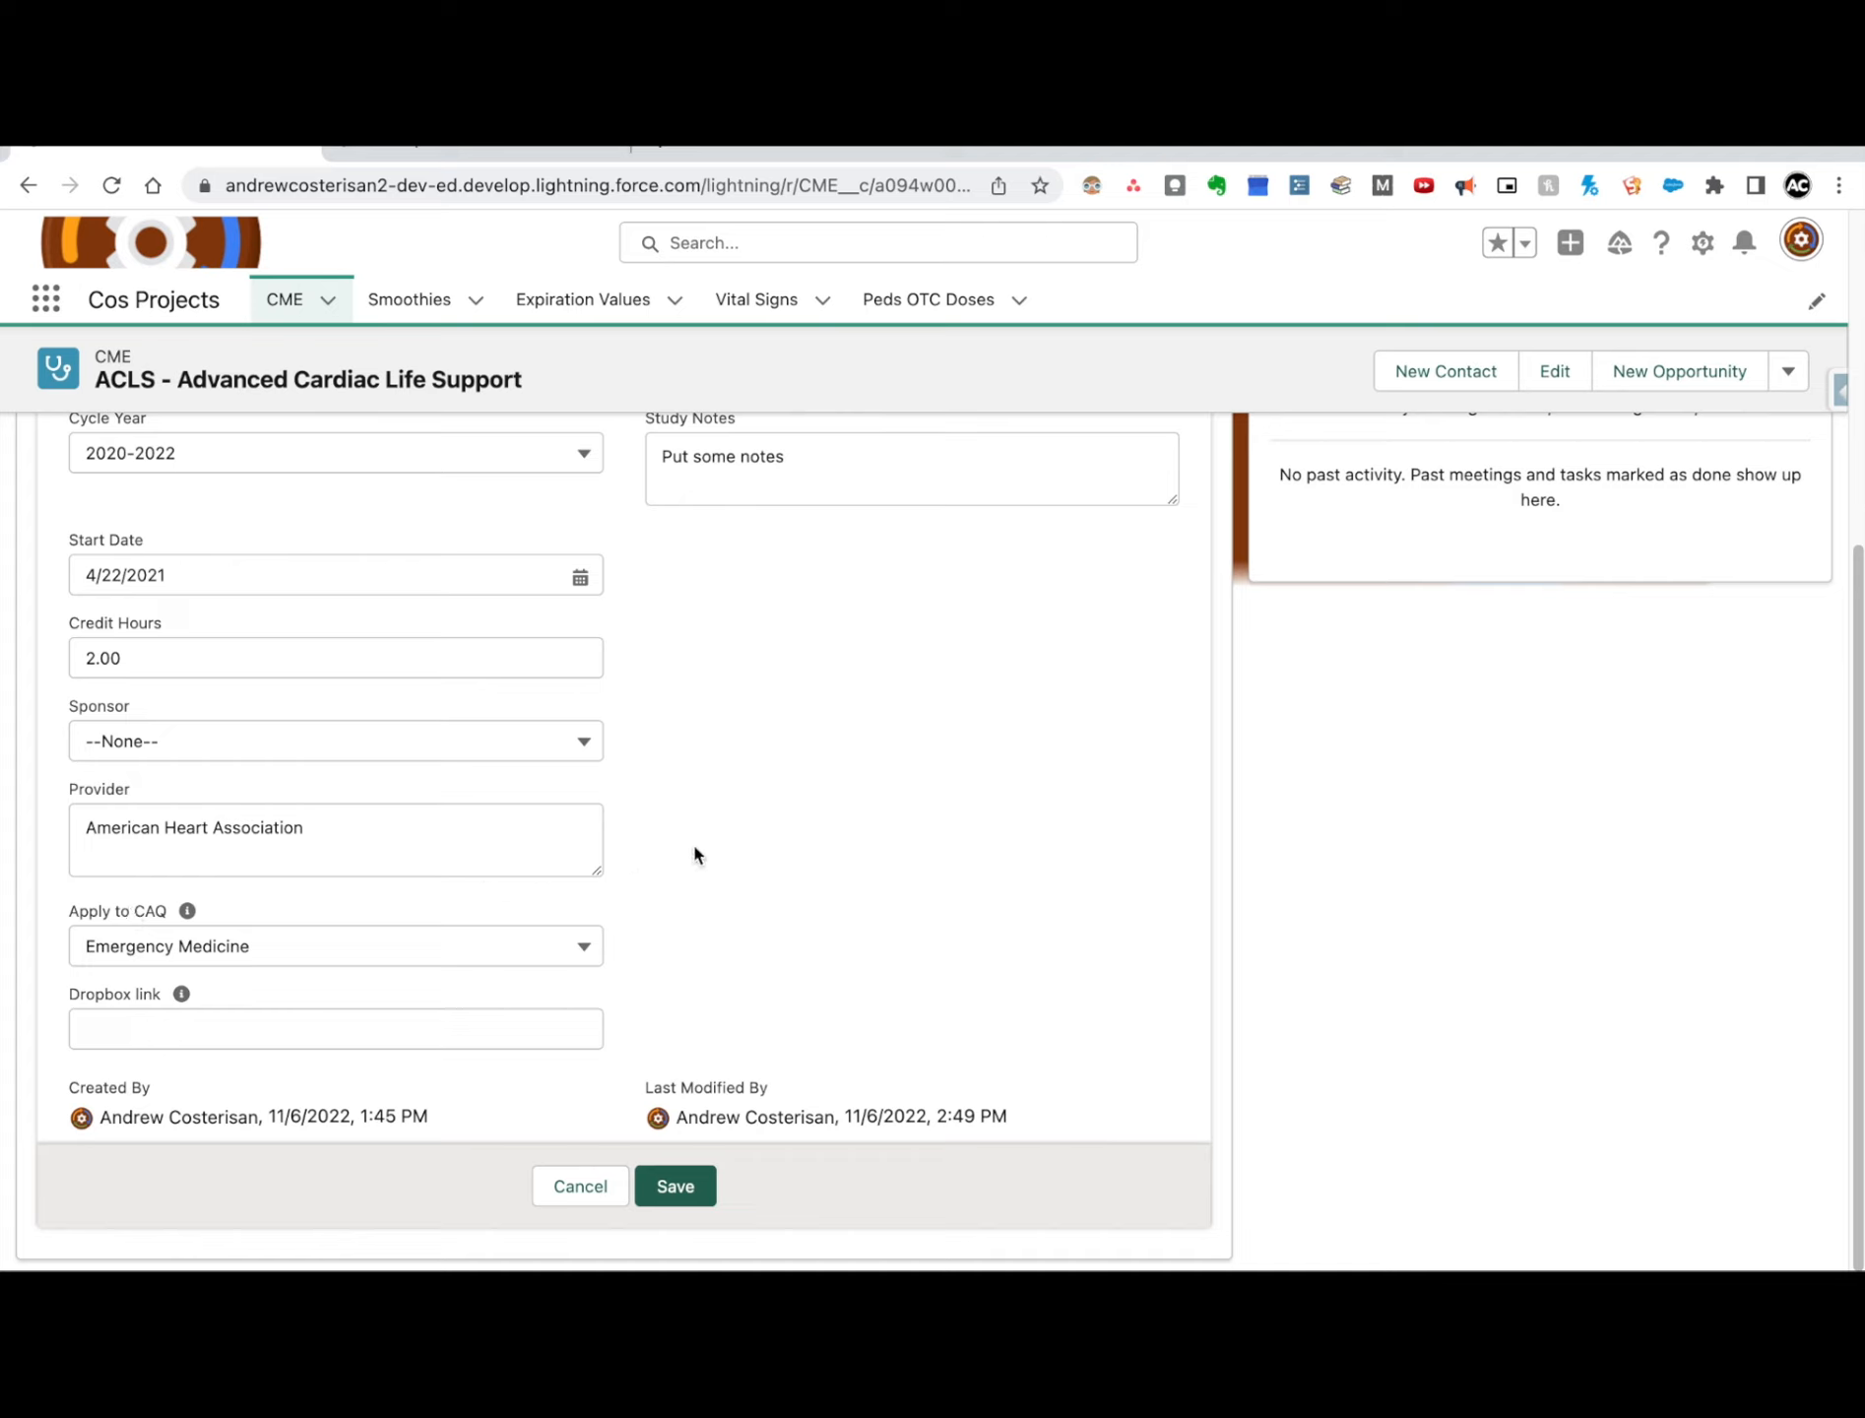
left_click(409, 944)
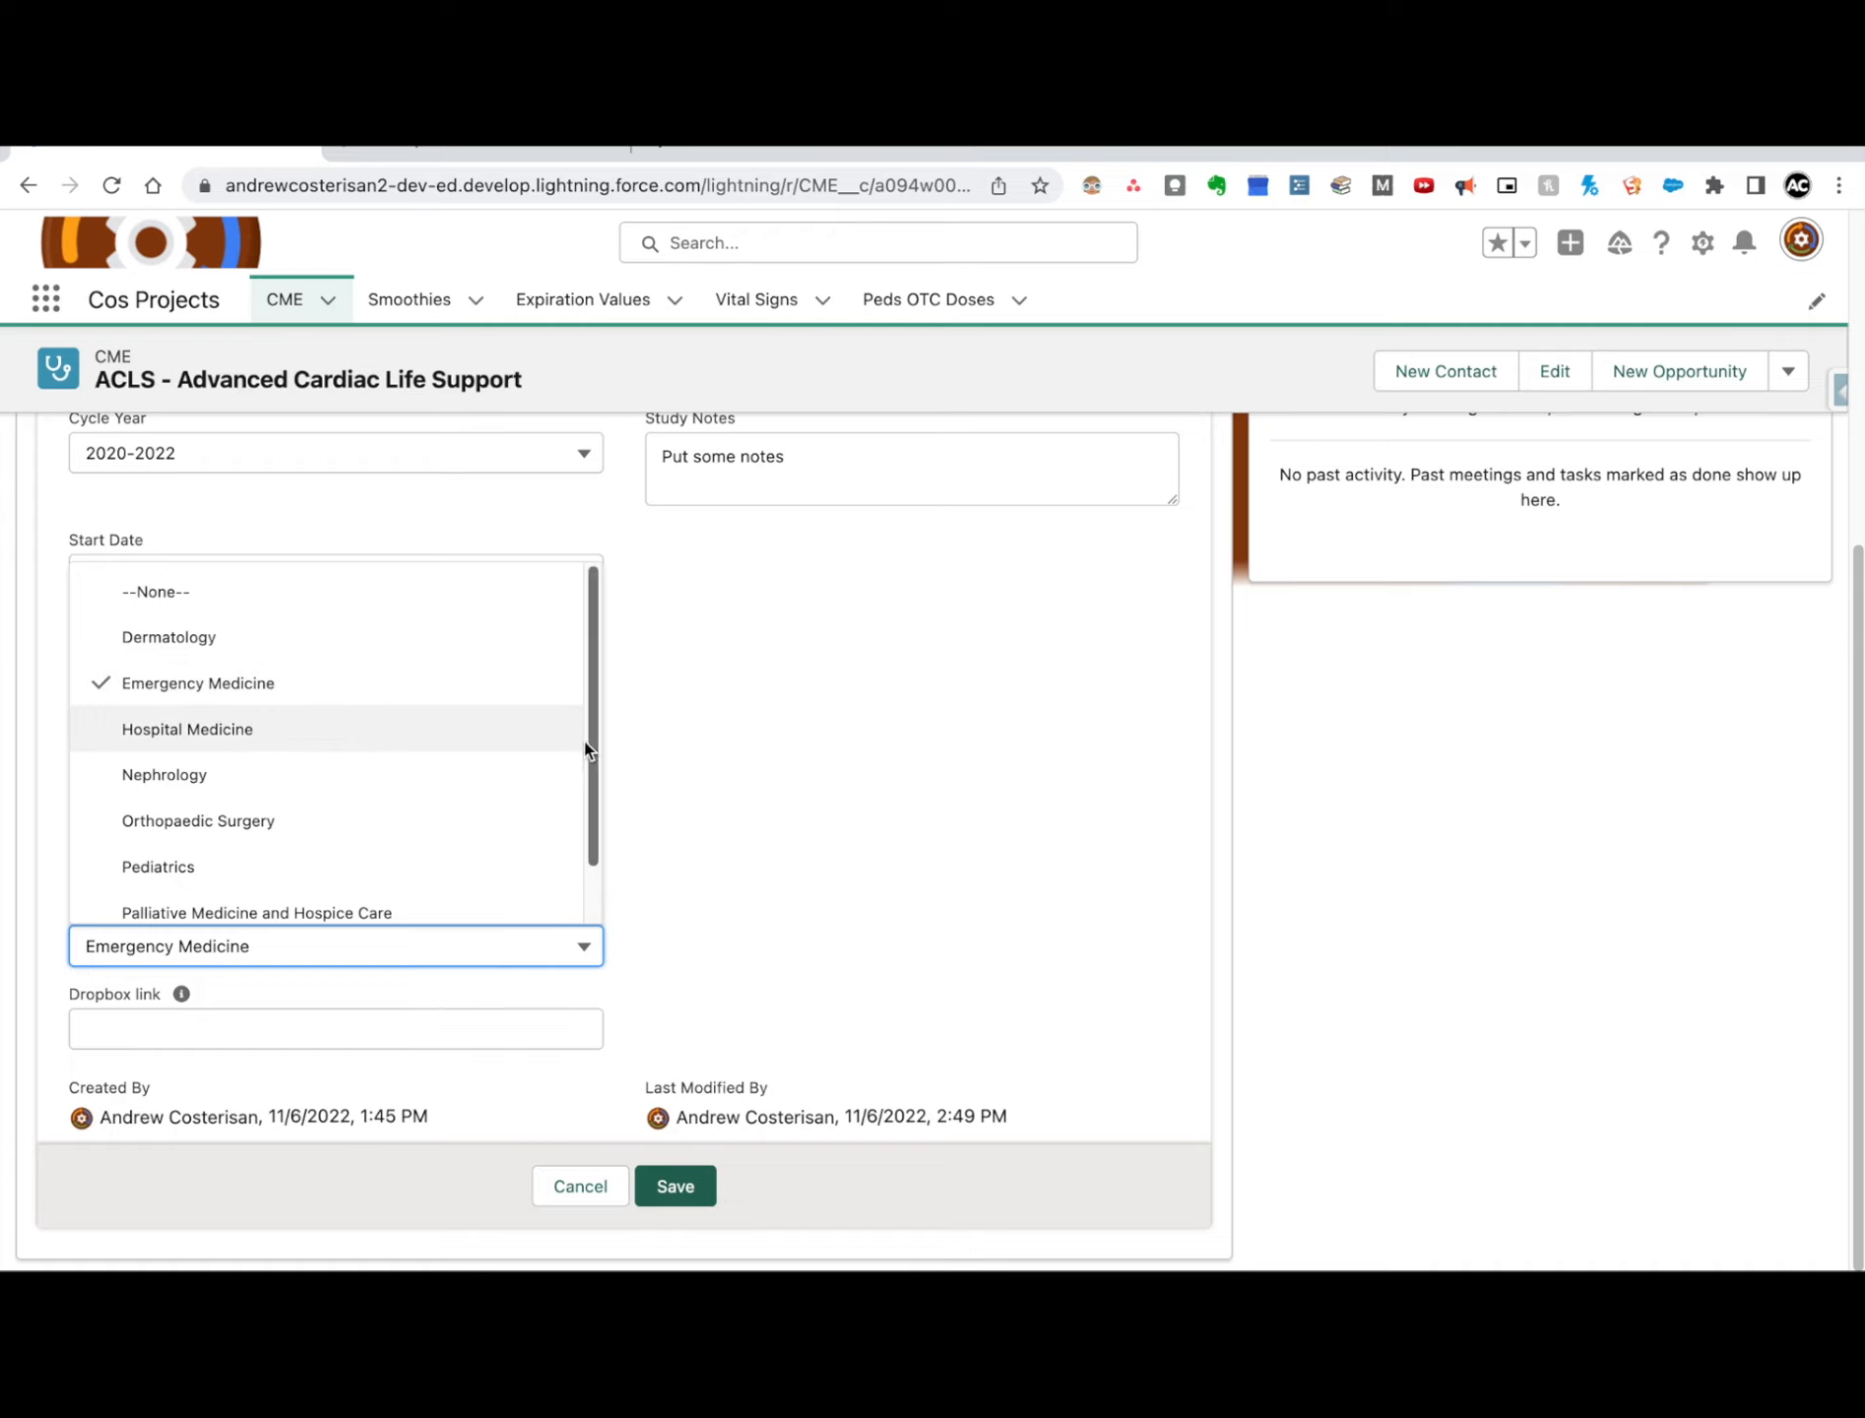
left_click(729, 763)
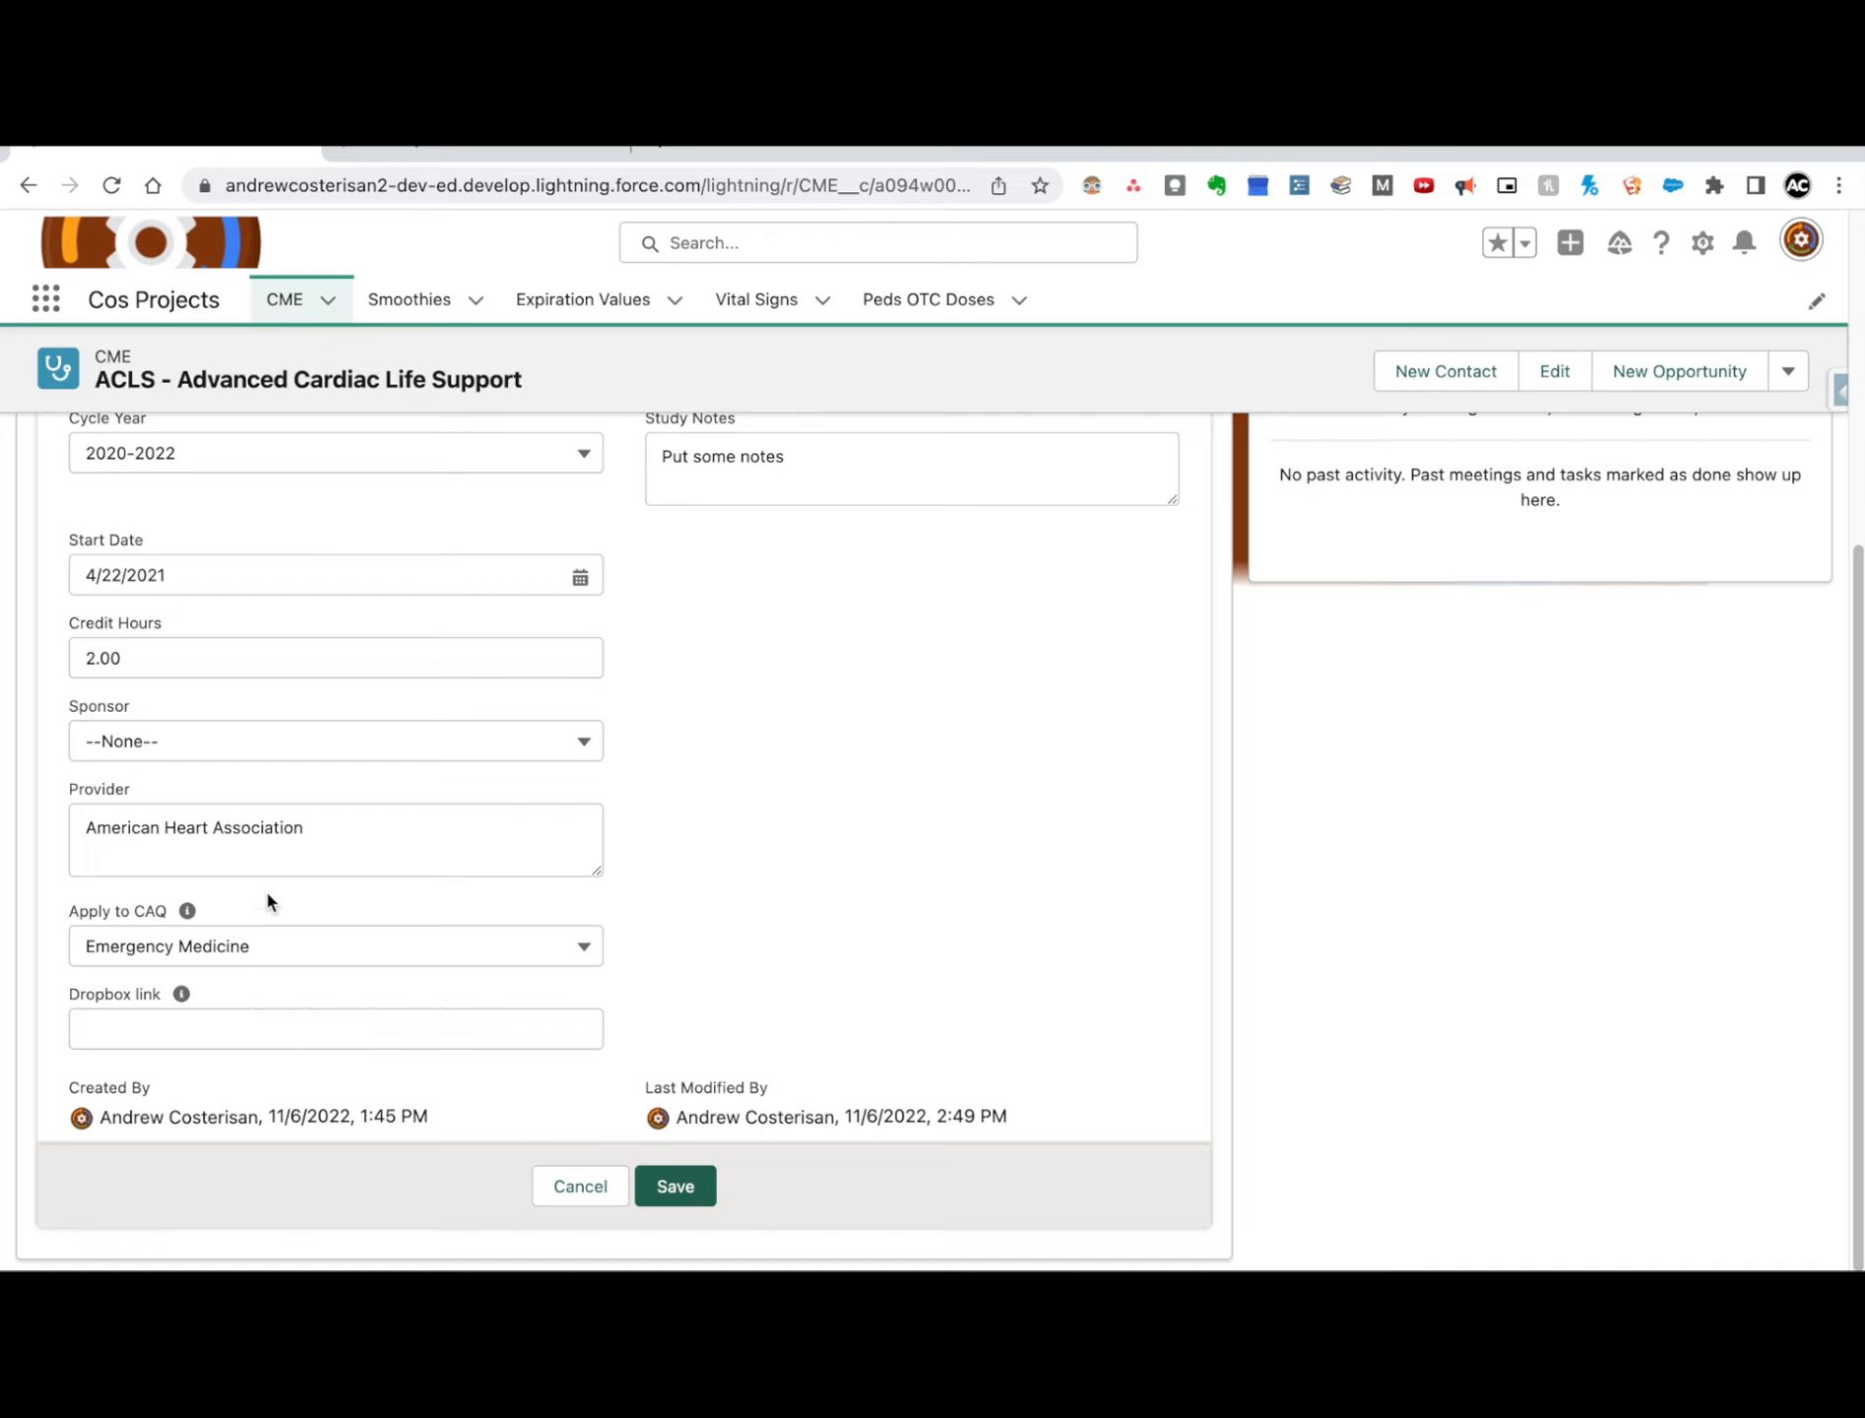
scroll(812, 793, "up", 5)
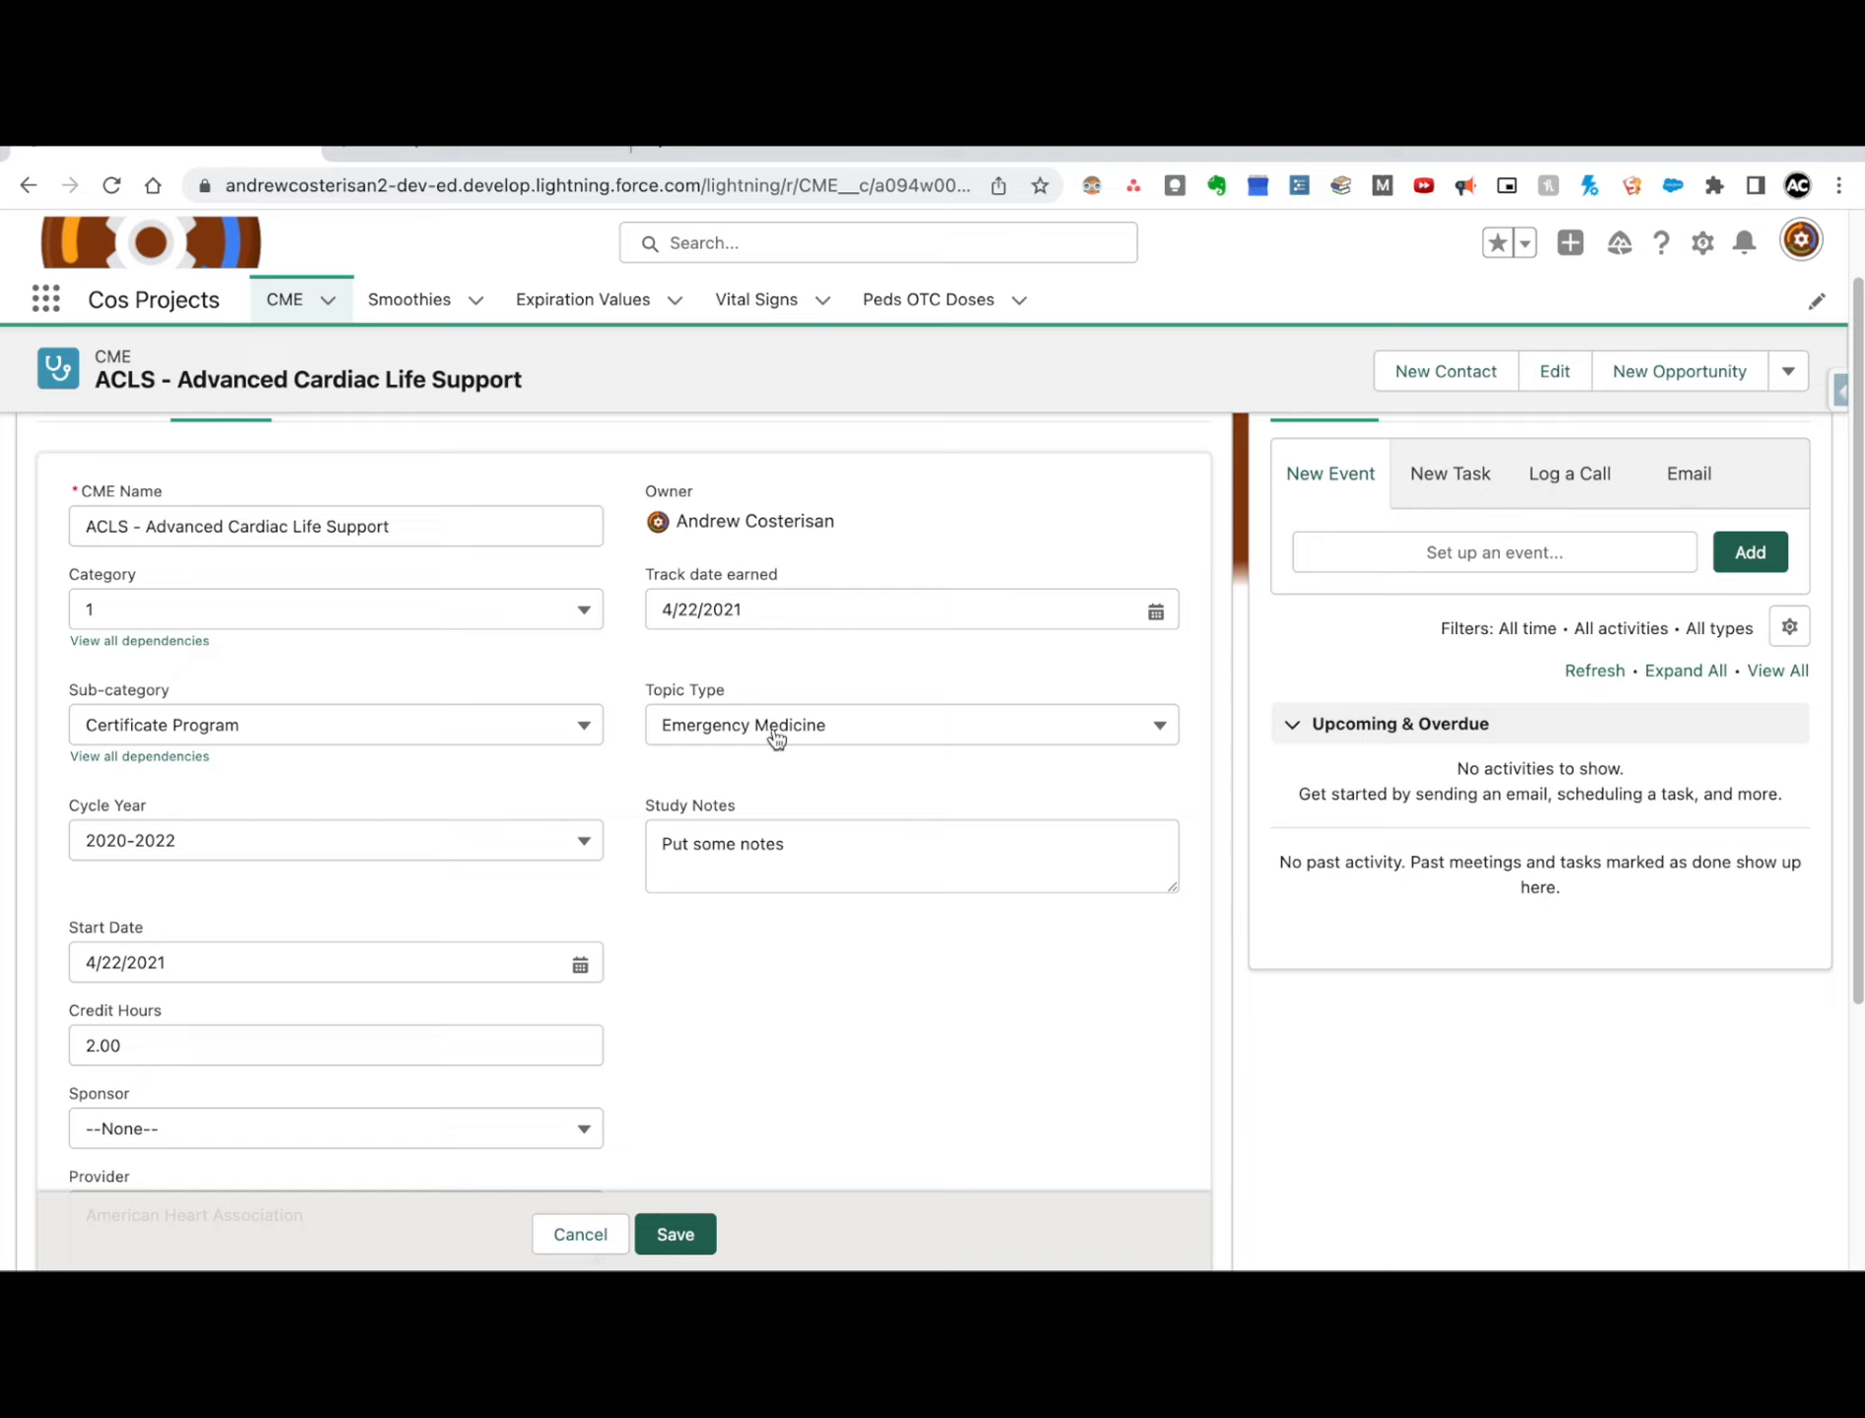
left_click(814, 742)
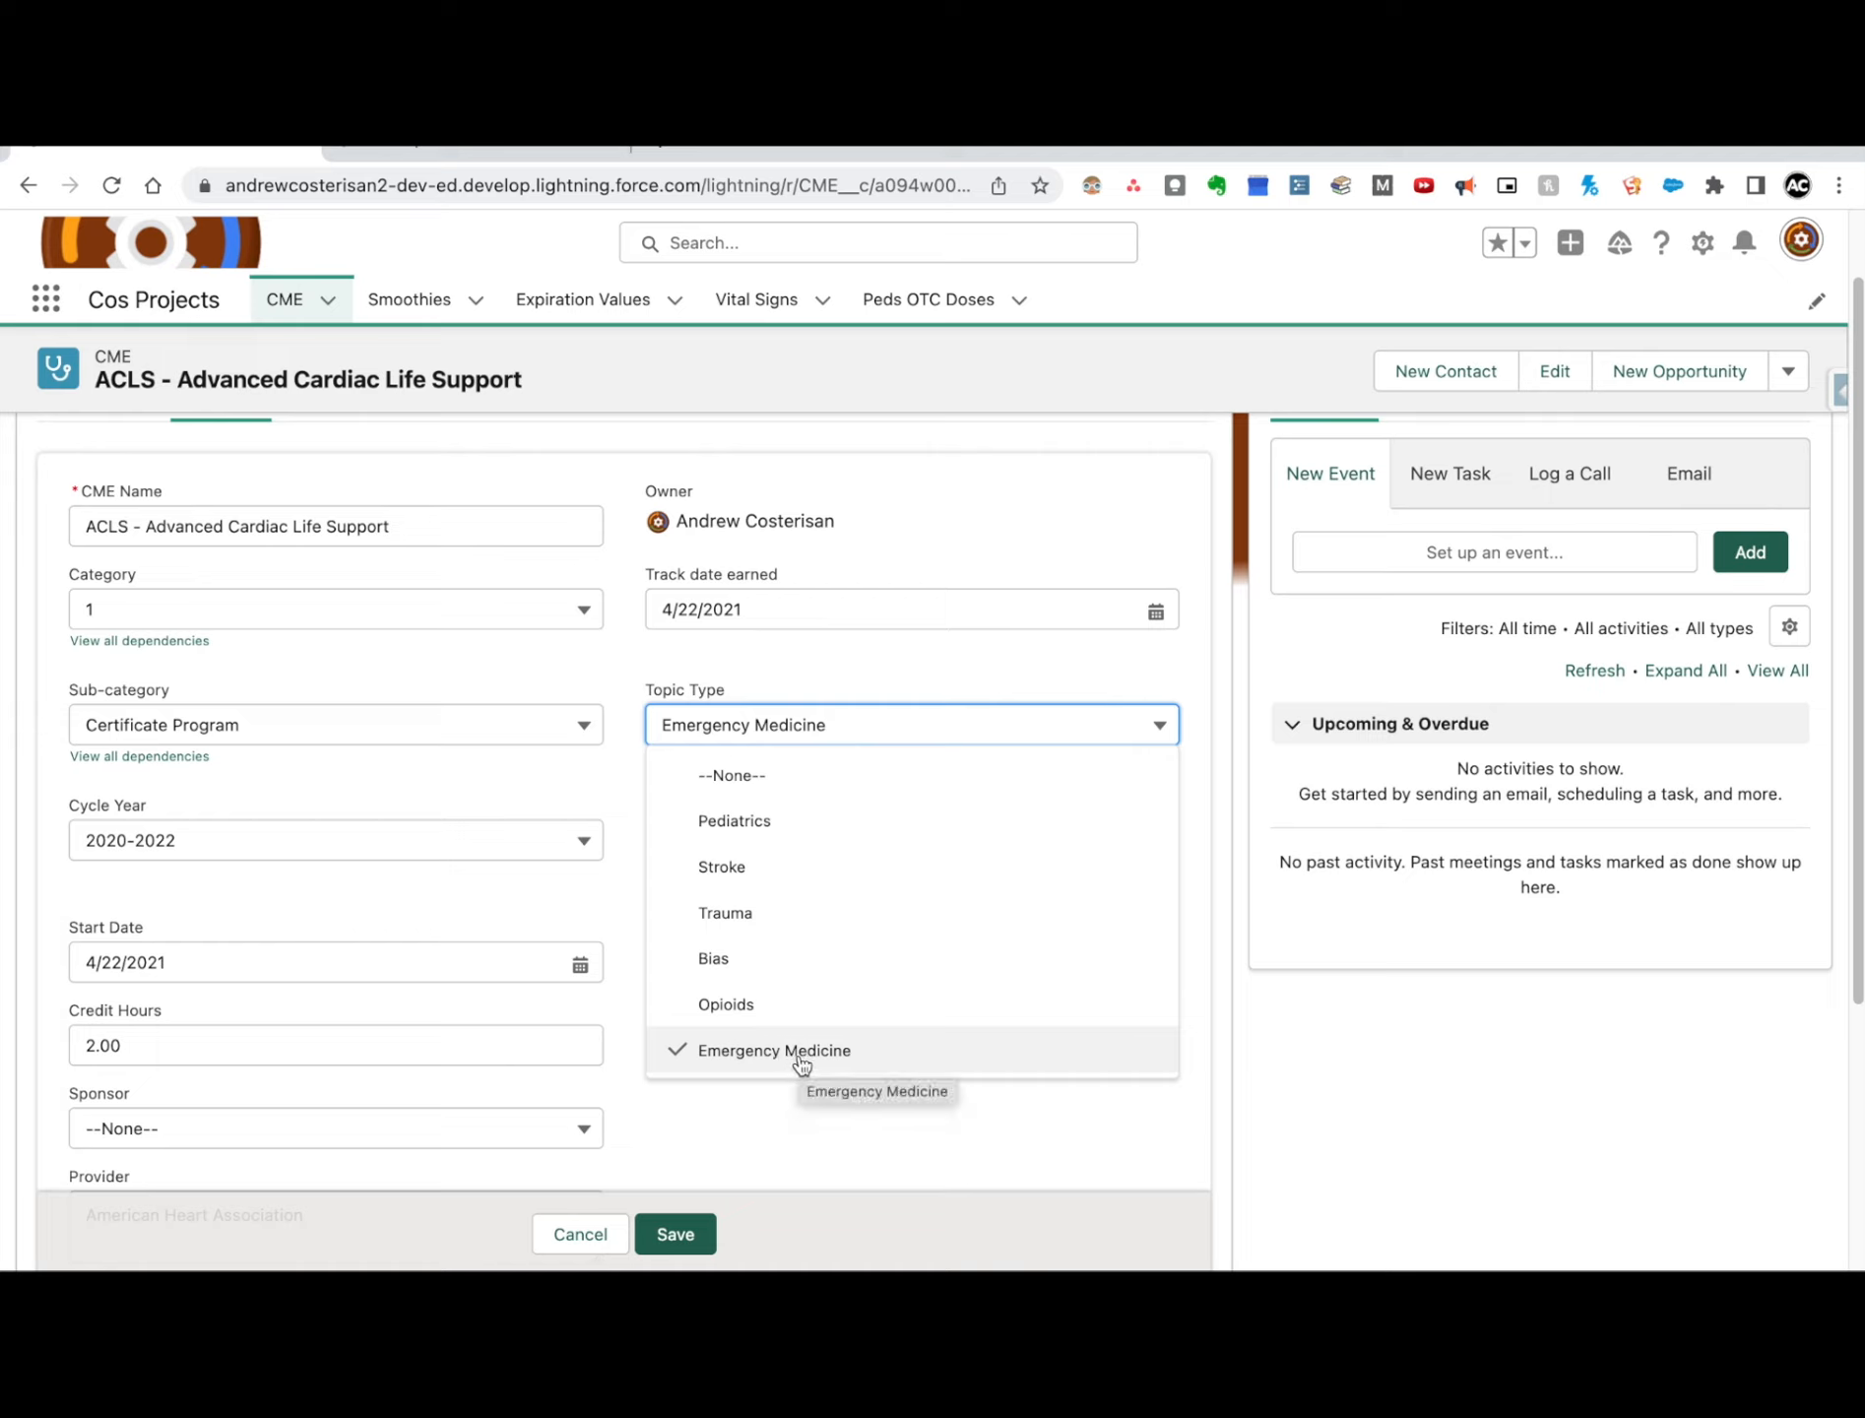
left_click(786, 671)
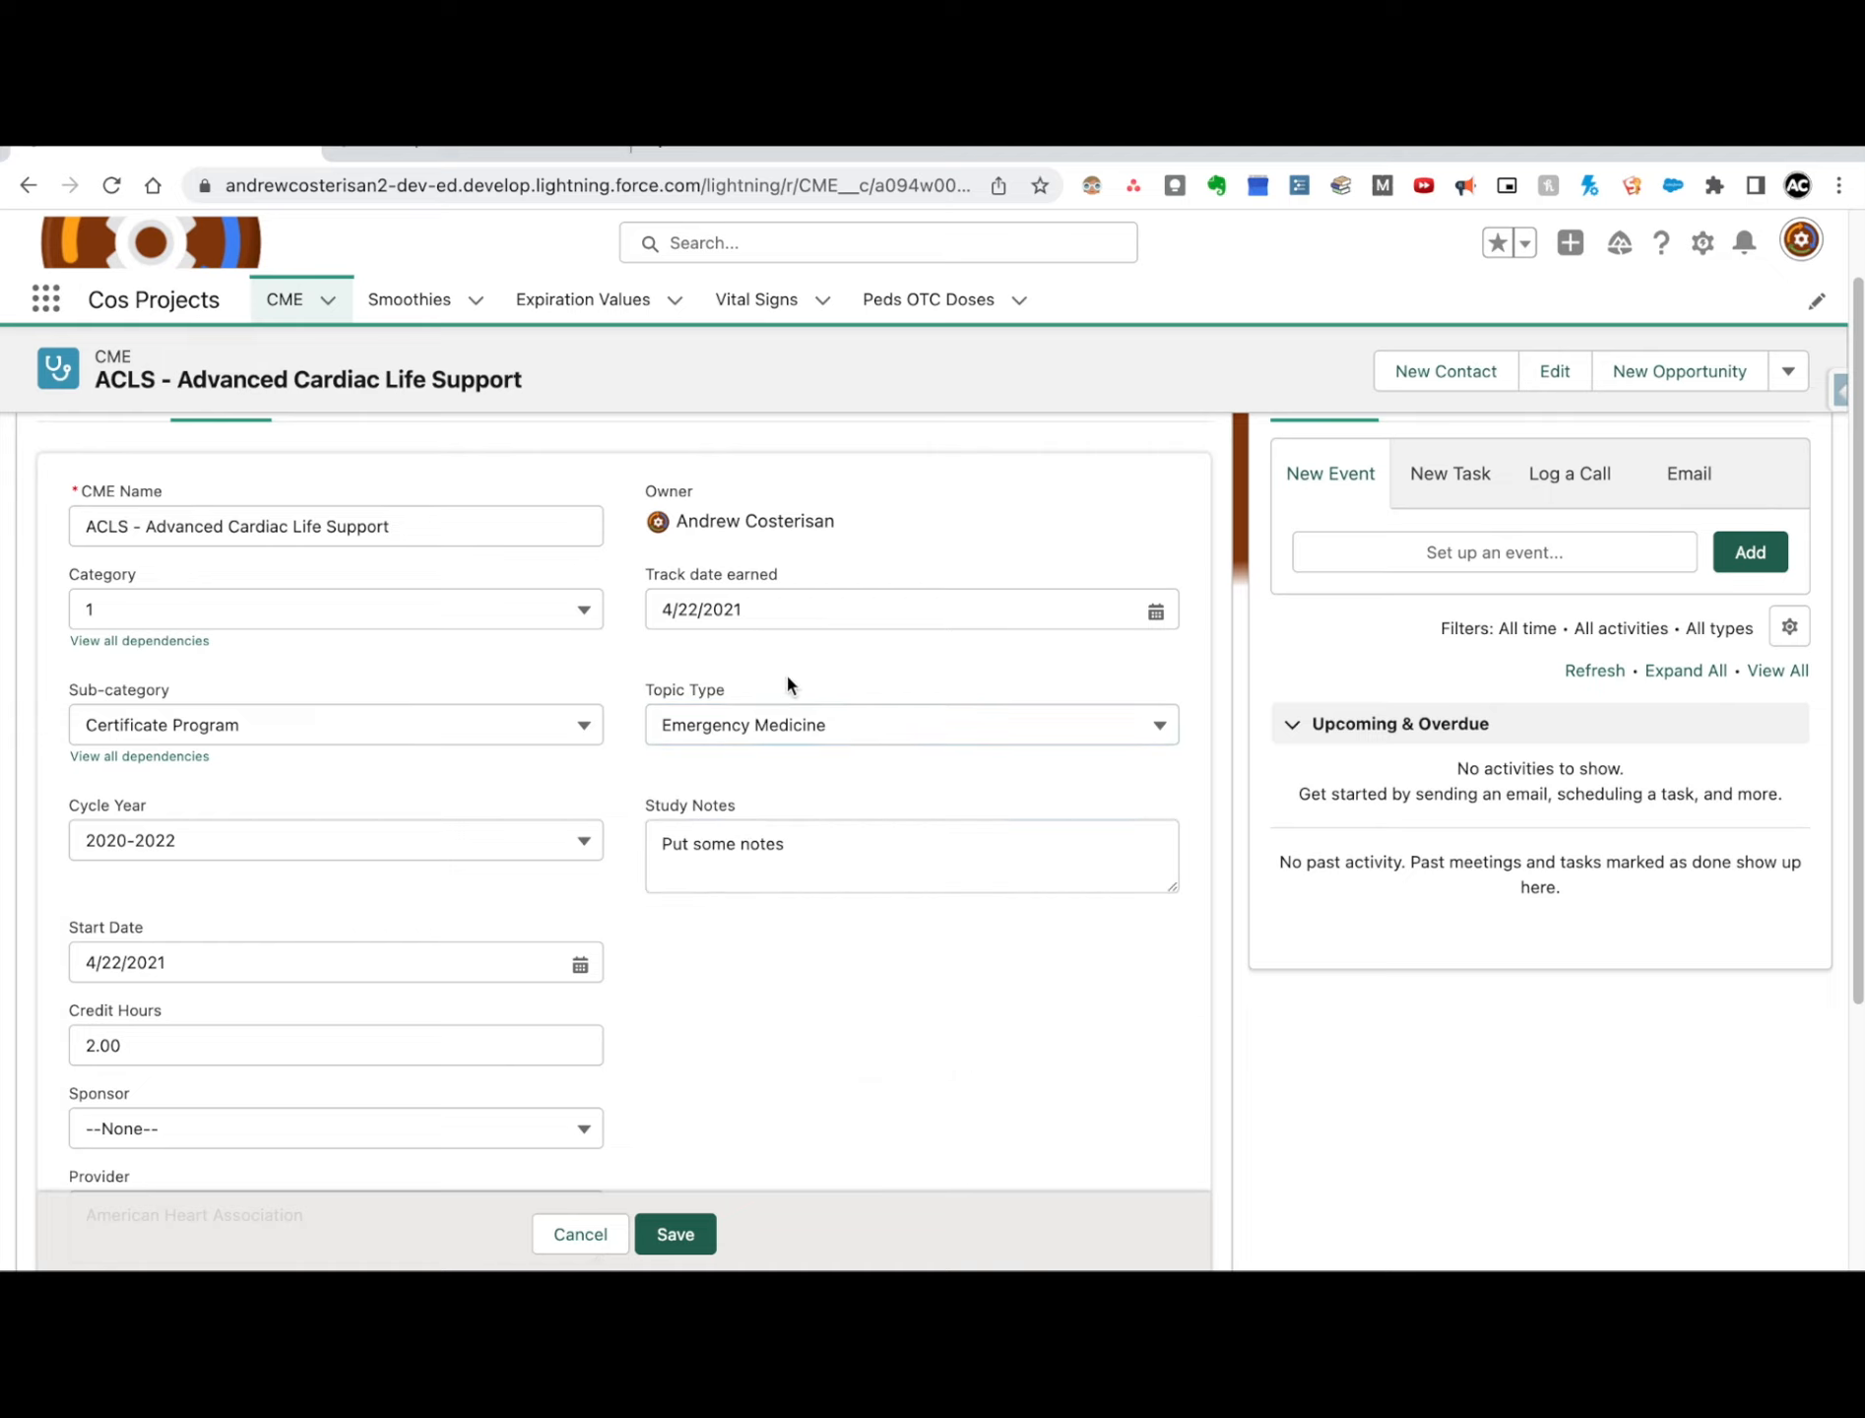
Step: Change the record's Study Notes to "Put some notes. Yes!" and save the record
left_click(799, 856)
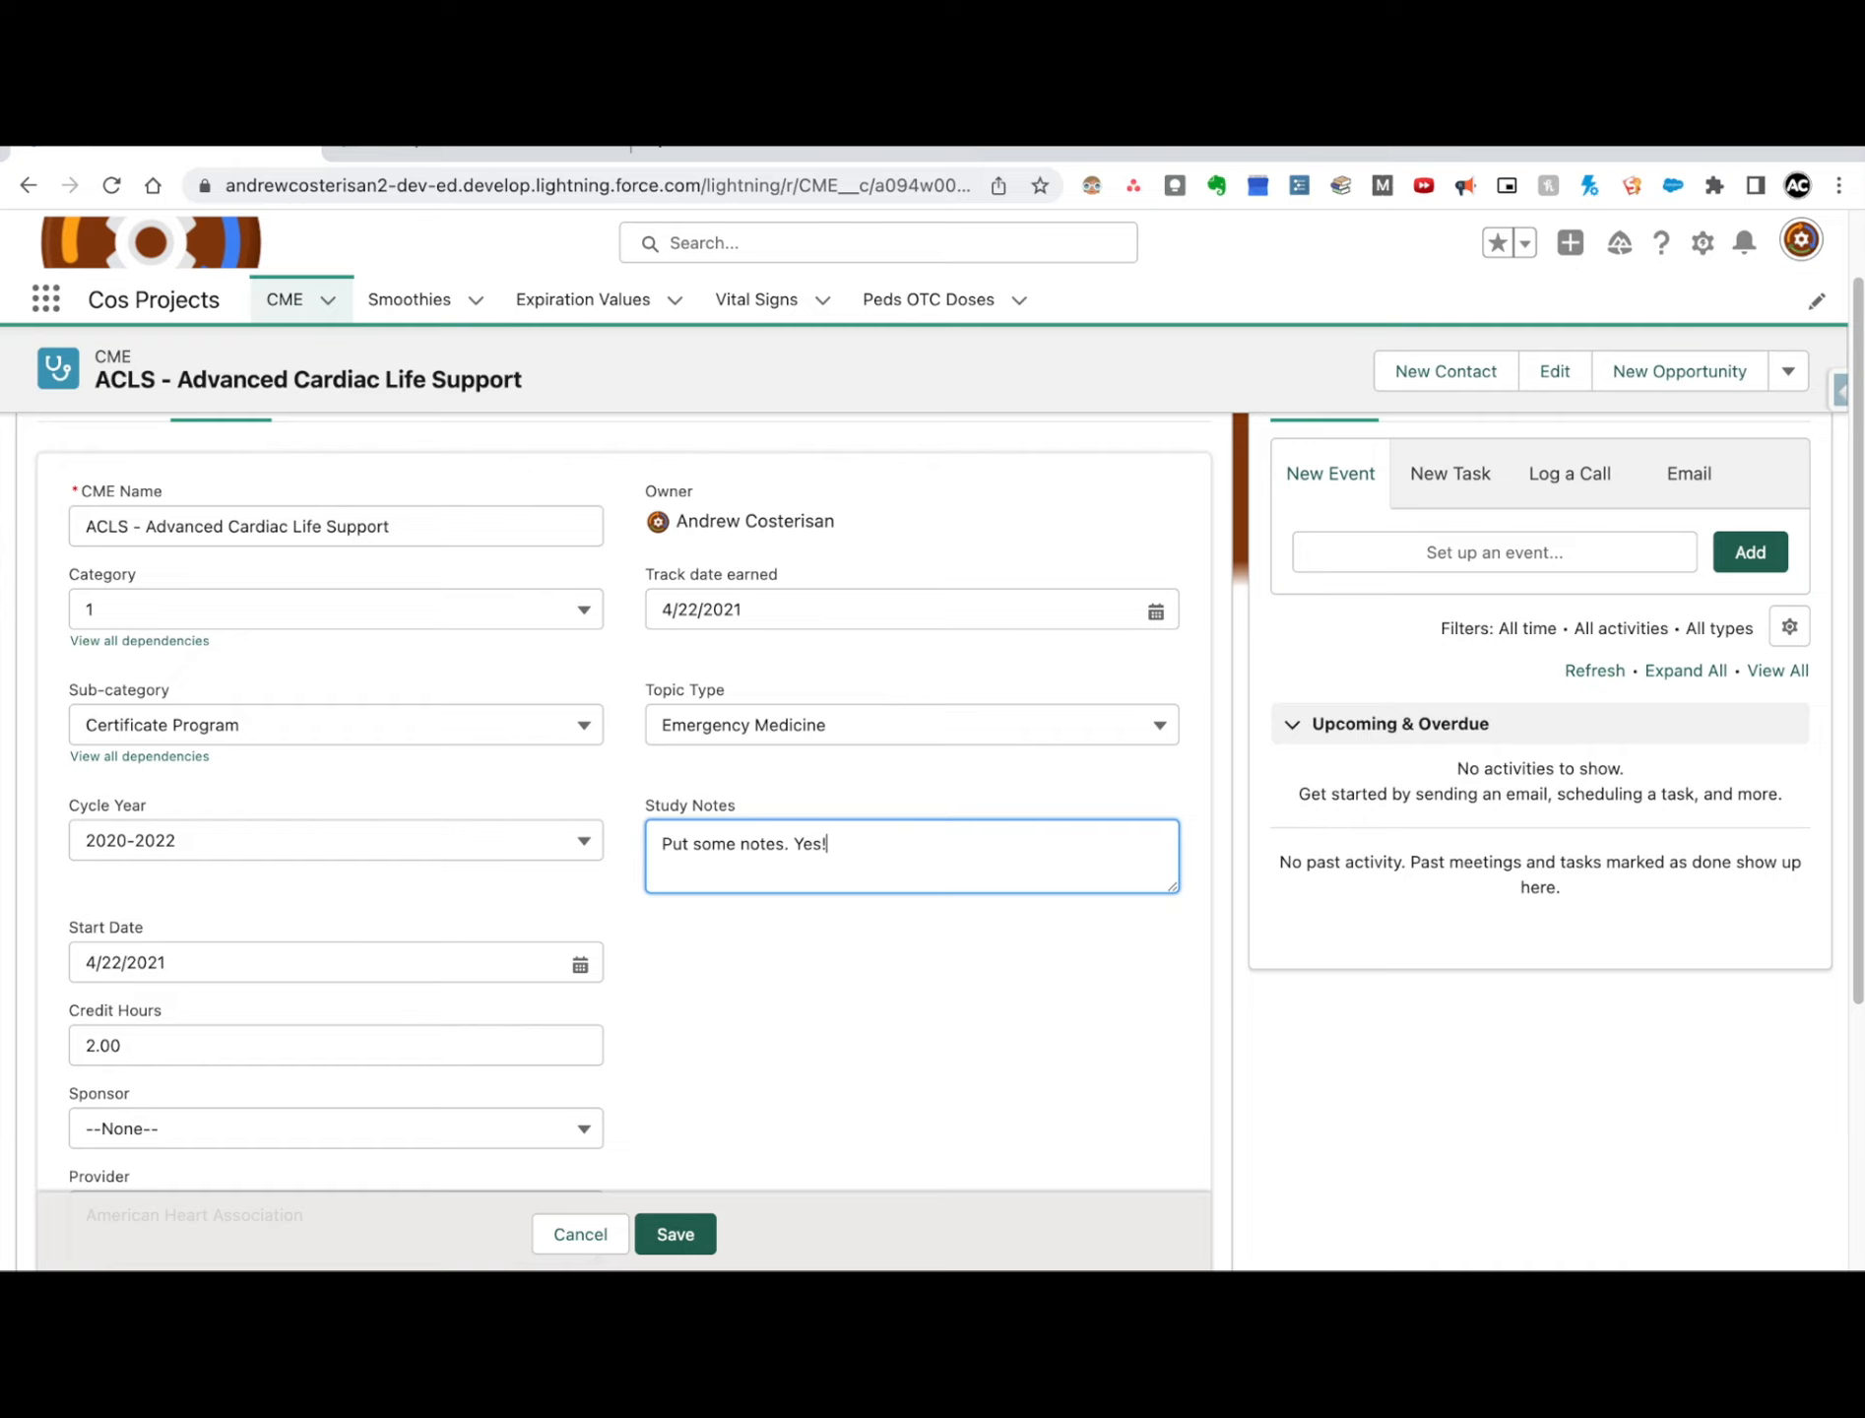
left_click(739, 785)
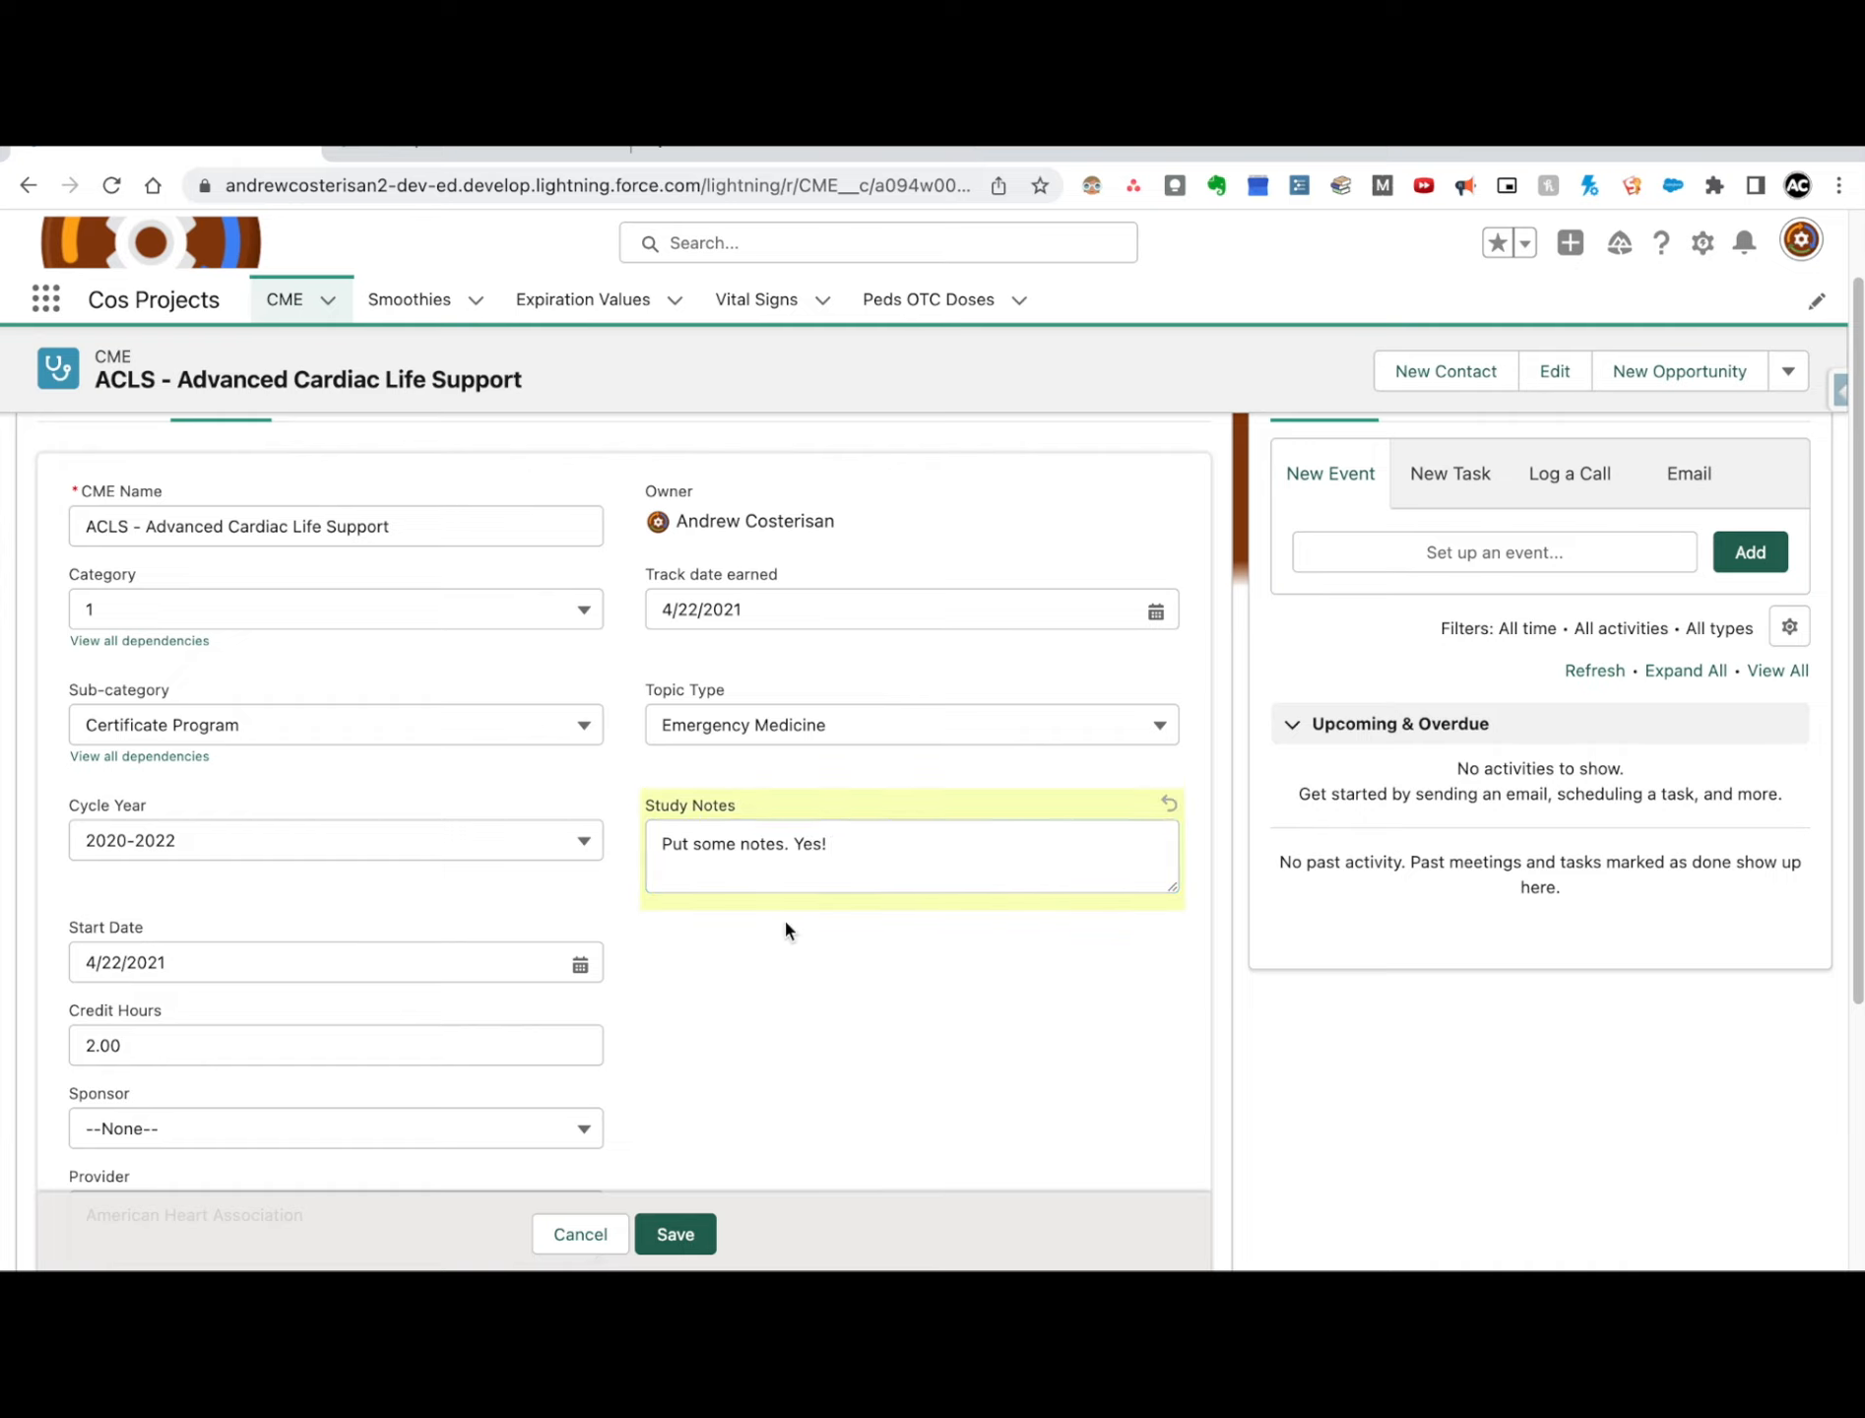
scroll(749, 1044, "down", 4)
left_click(676, 1186)
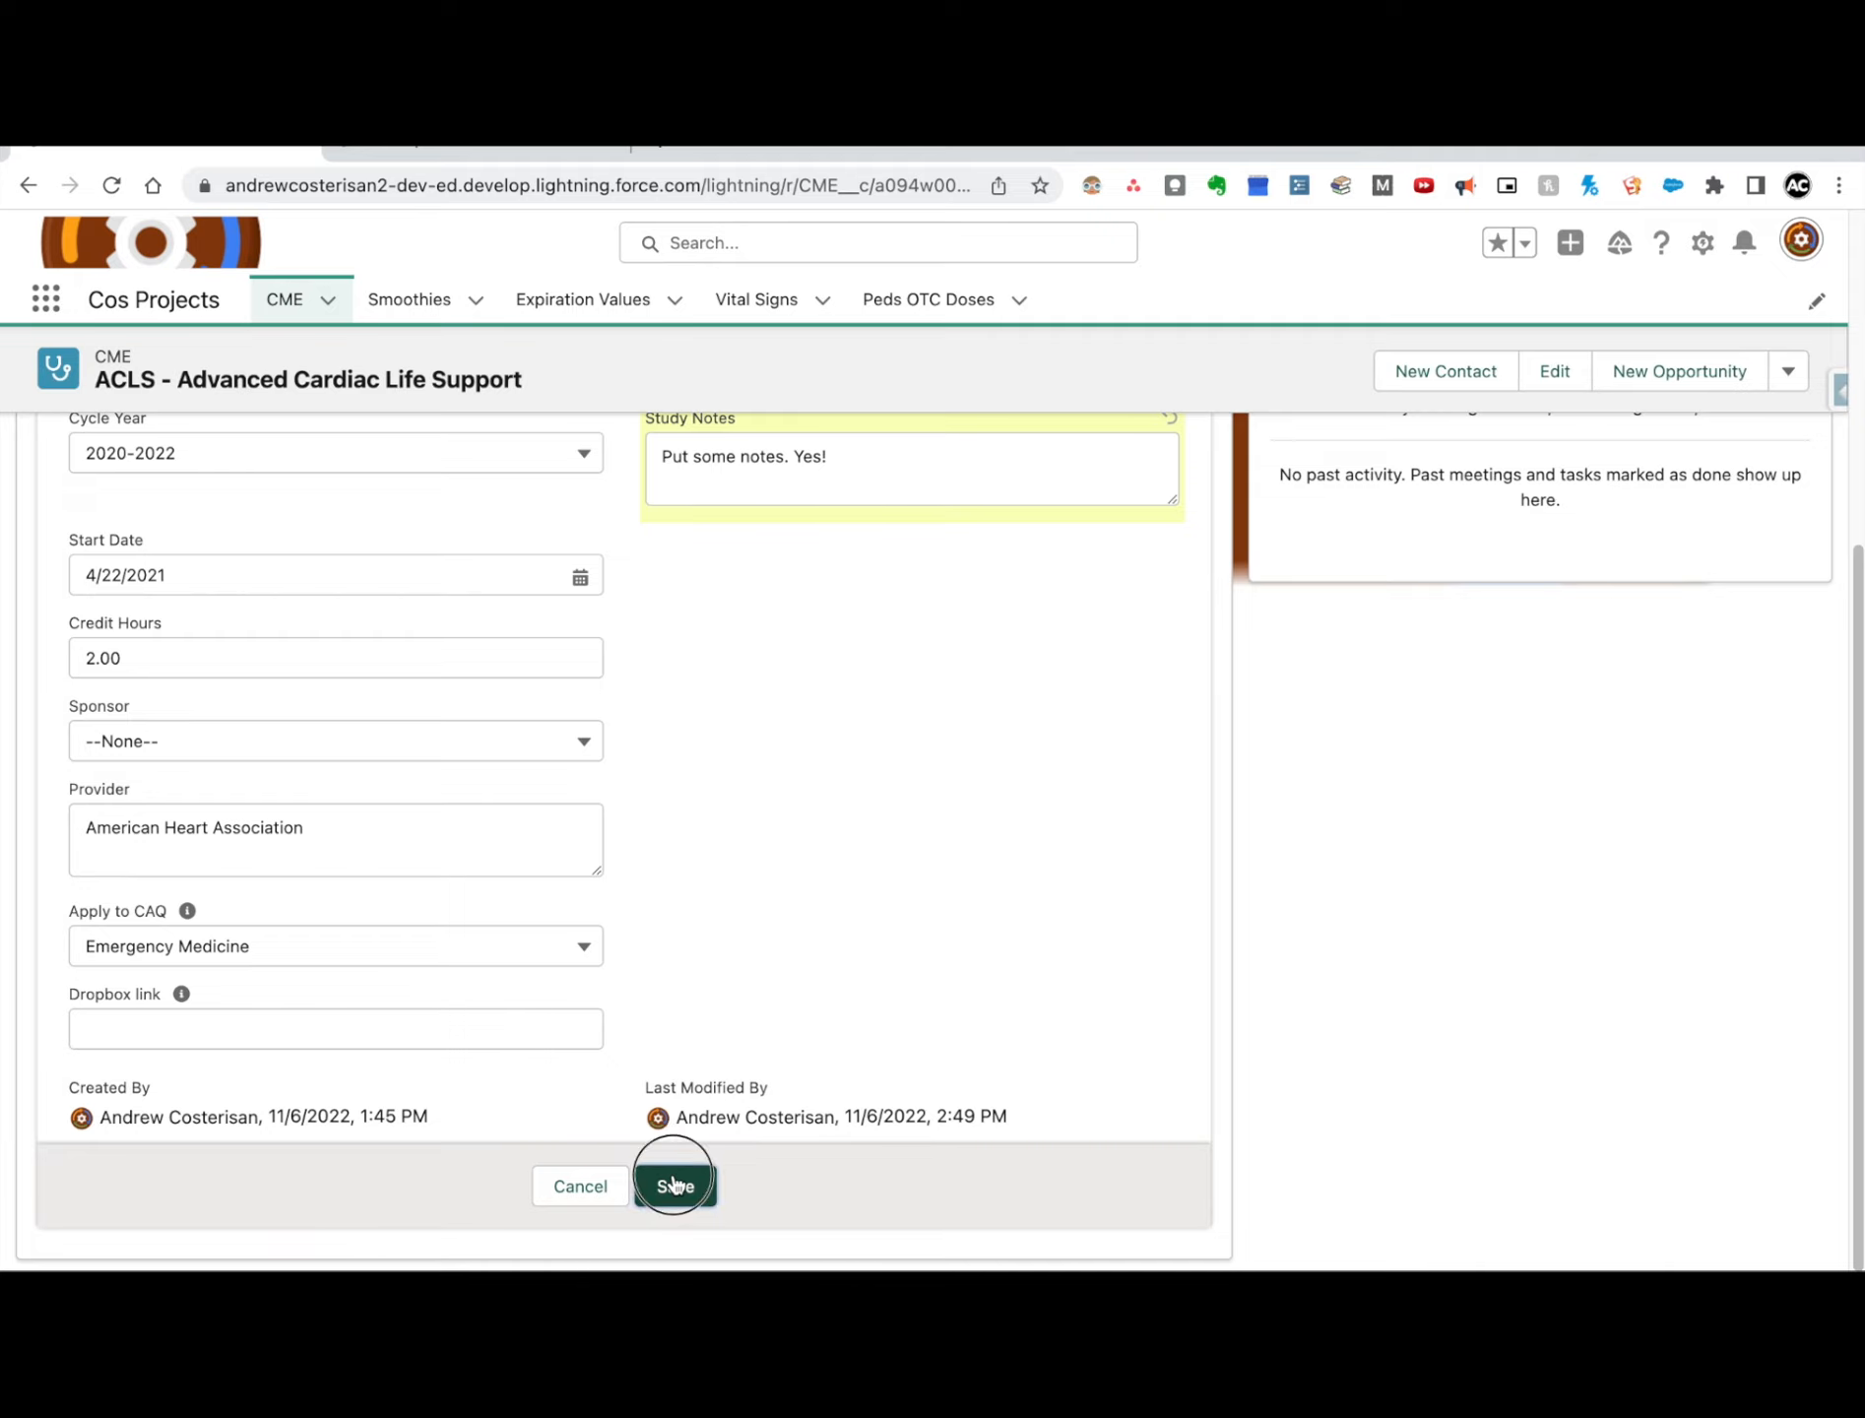
Step: Take the CME record's browser window out of its enlarged view and show it beside the smoothie recipe page
scroll(1038, 533, "up", 2)
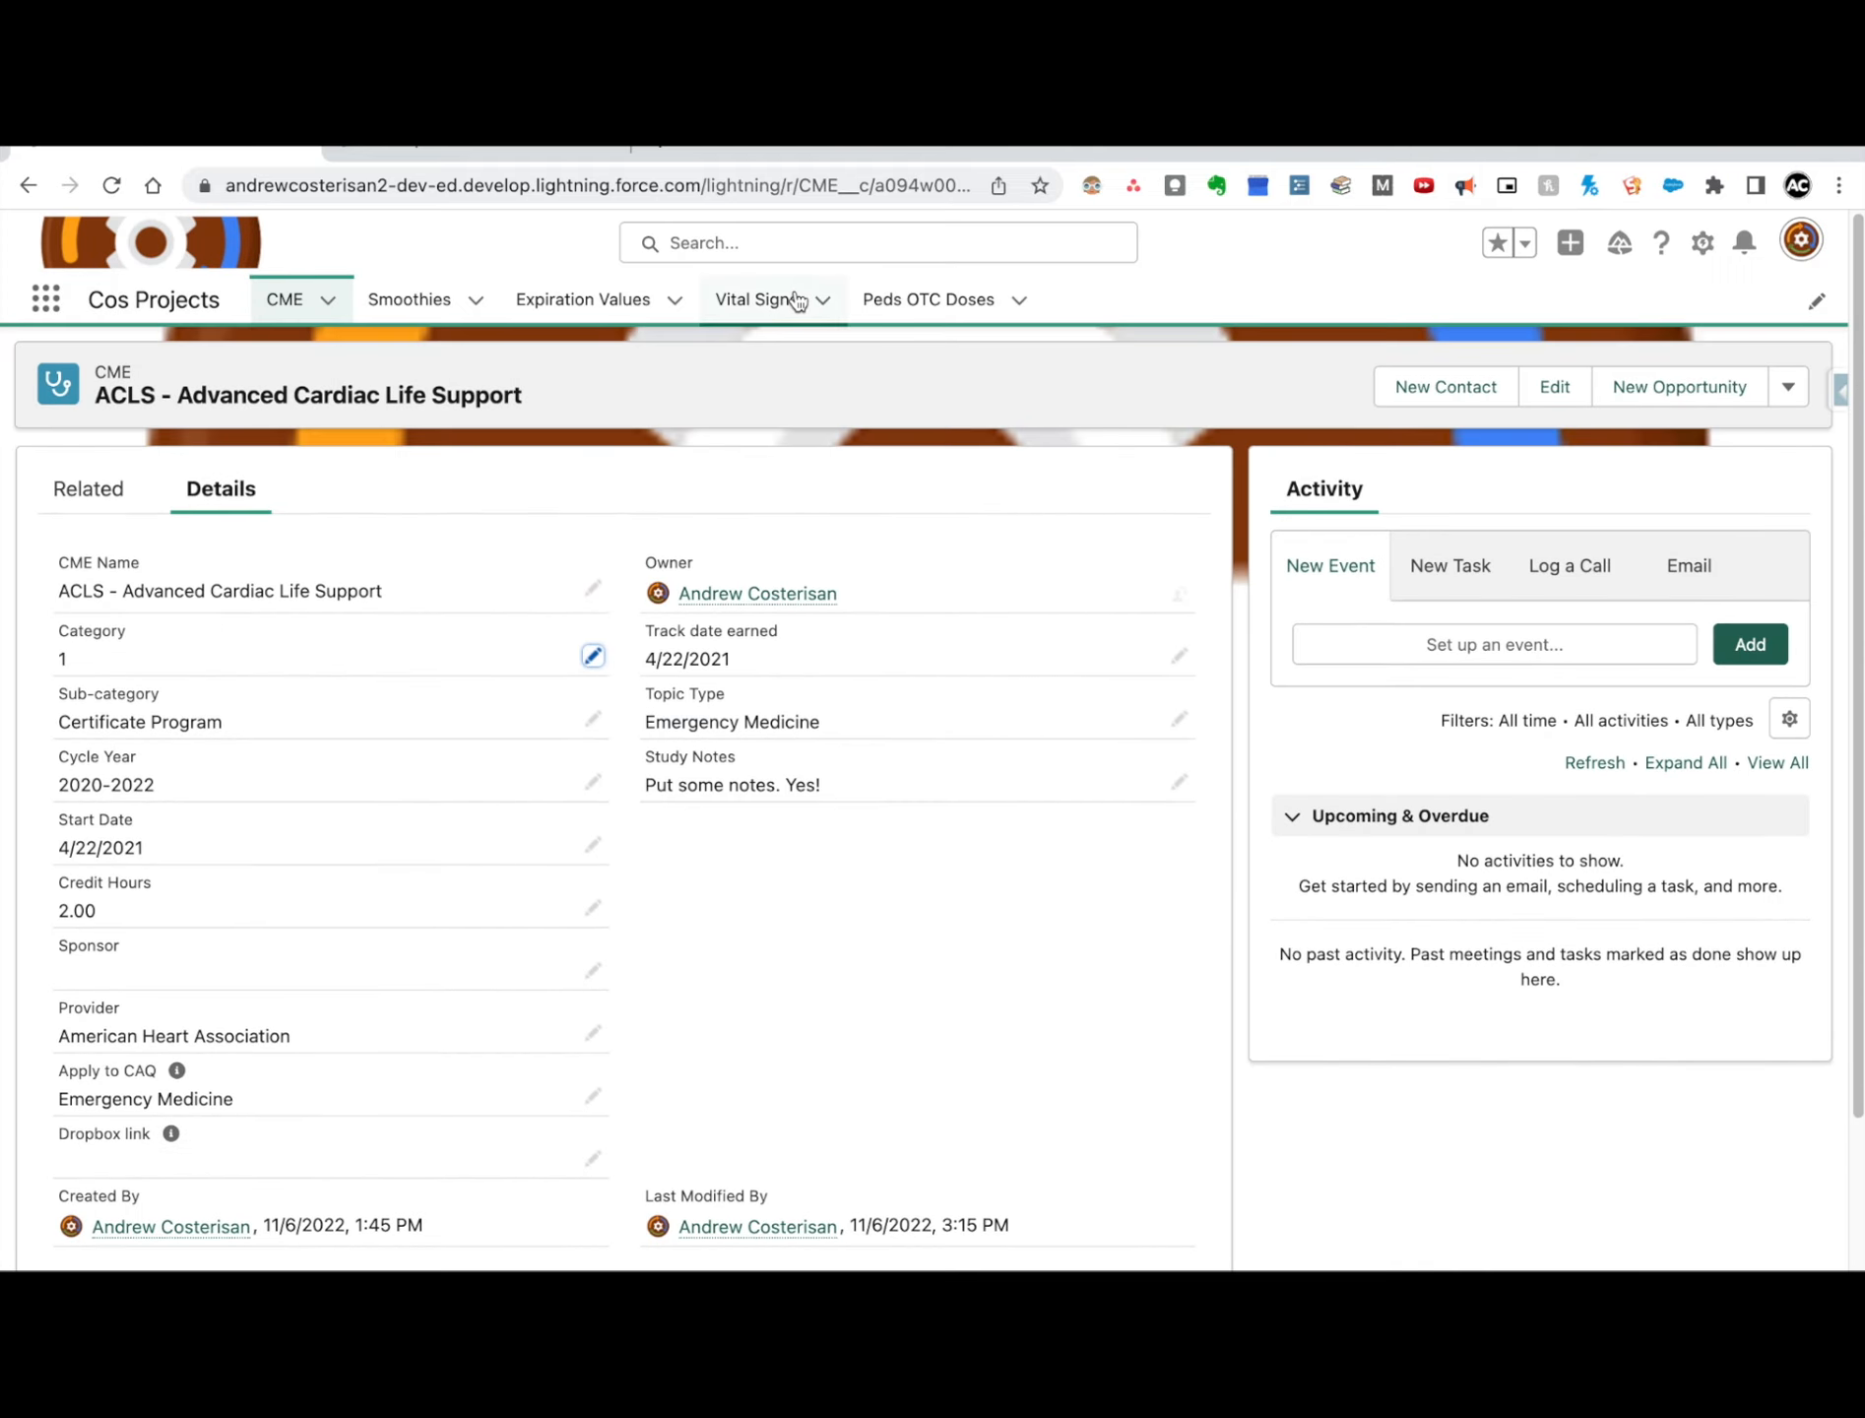
mouse_move(265, 151)
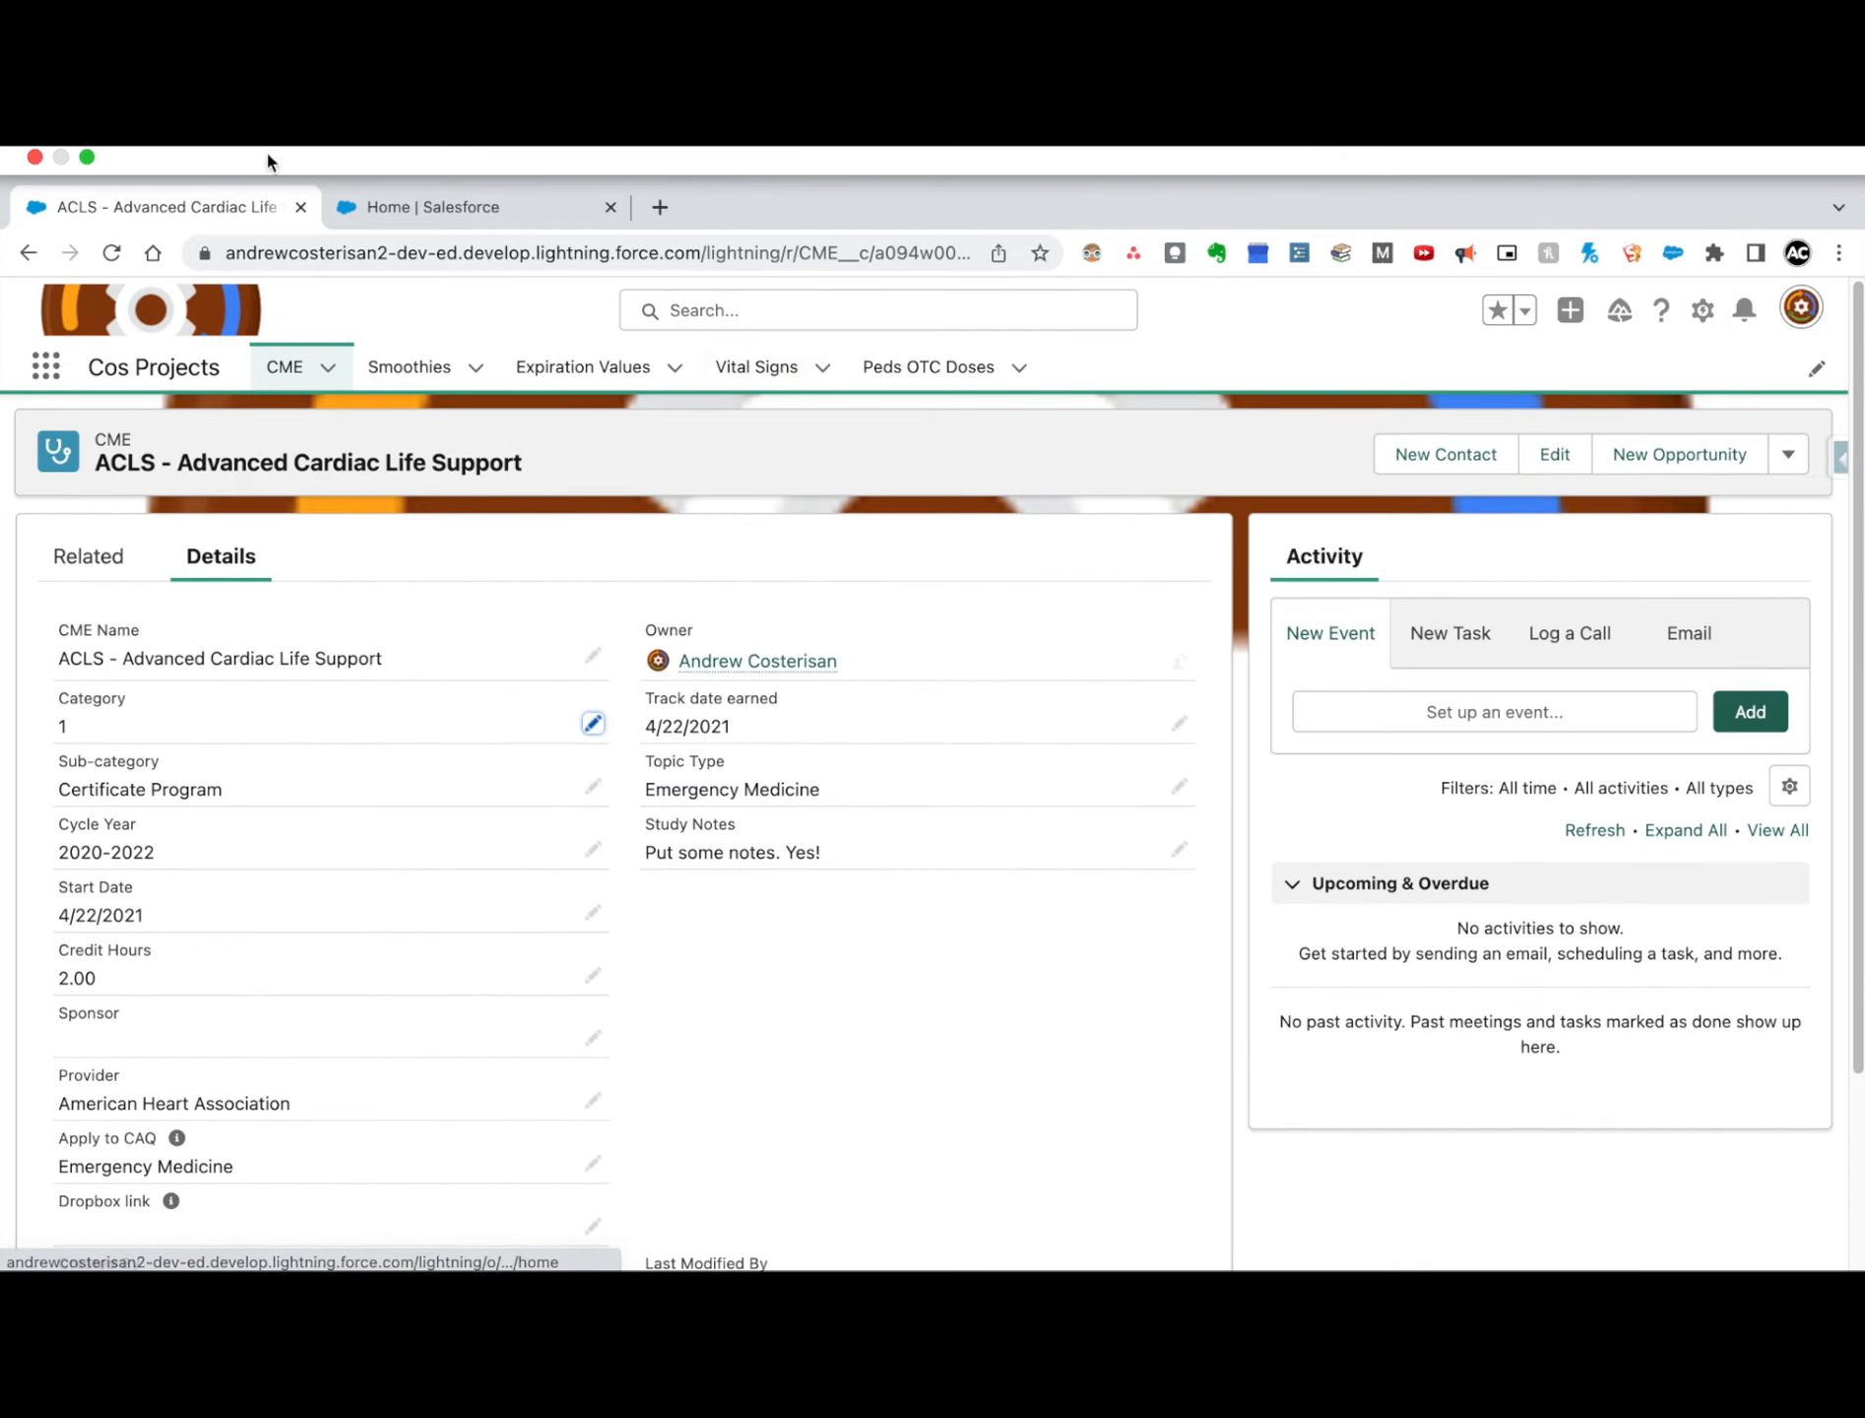
left_click(87, 157)
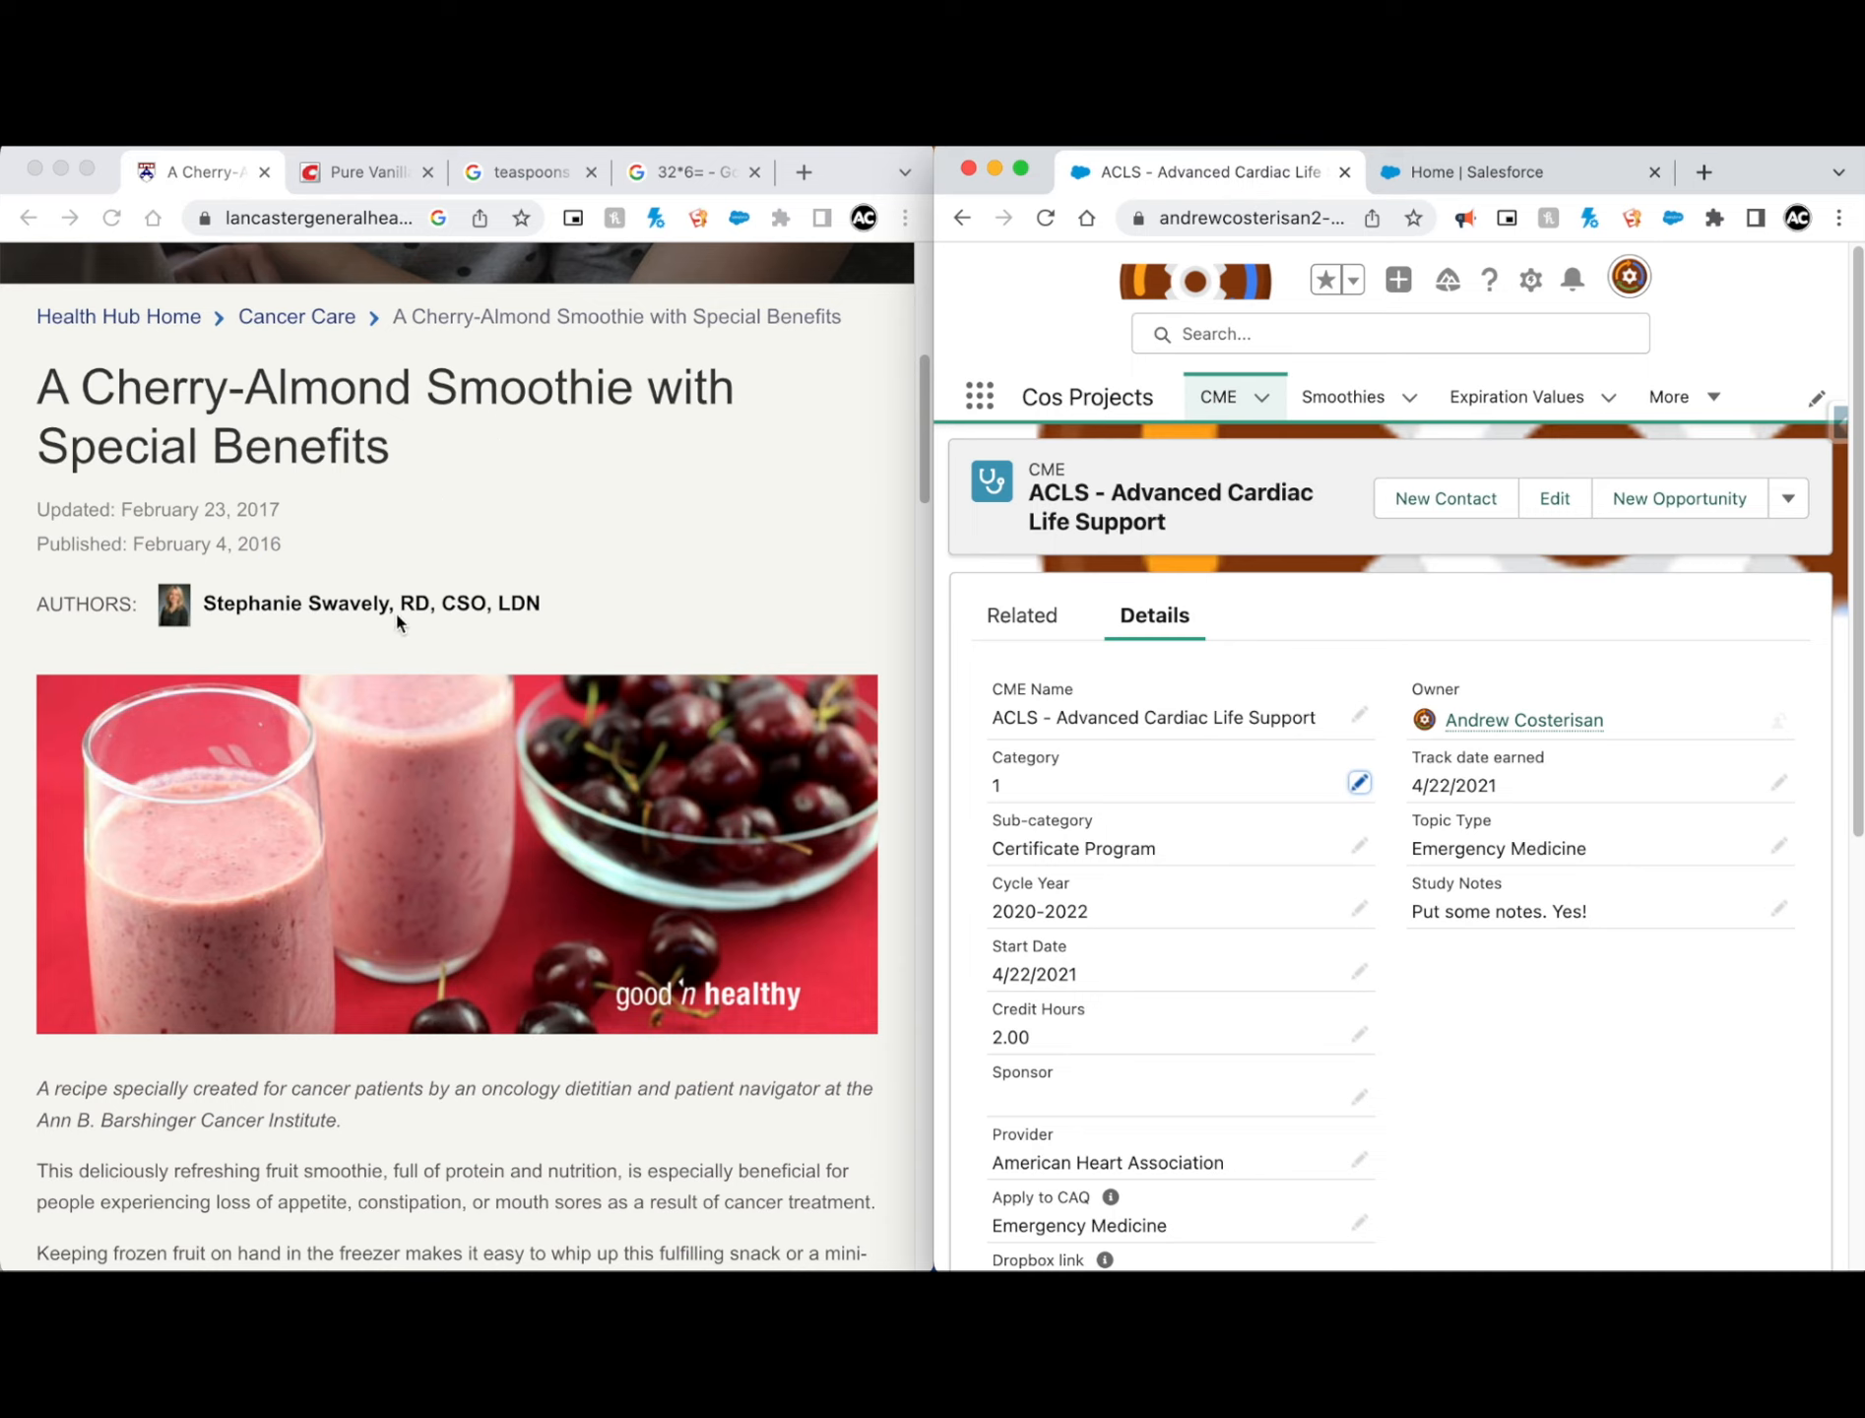
Step: Read through the cherry-almond smoothie article, including its description, ingredients, instructions and nutritional information
scroll(641, 547, "down", 15)
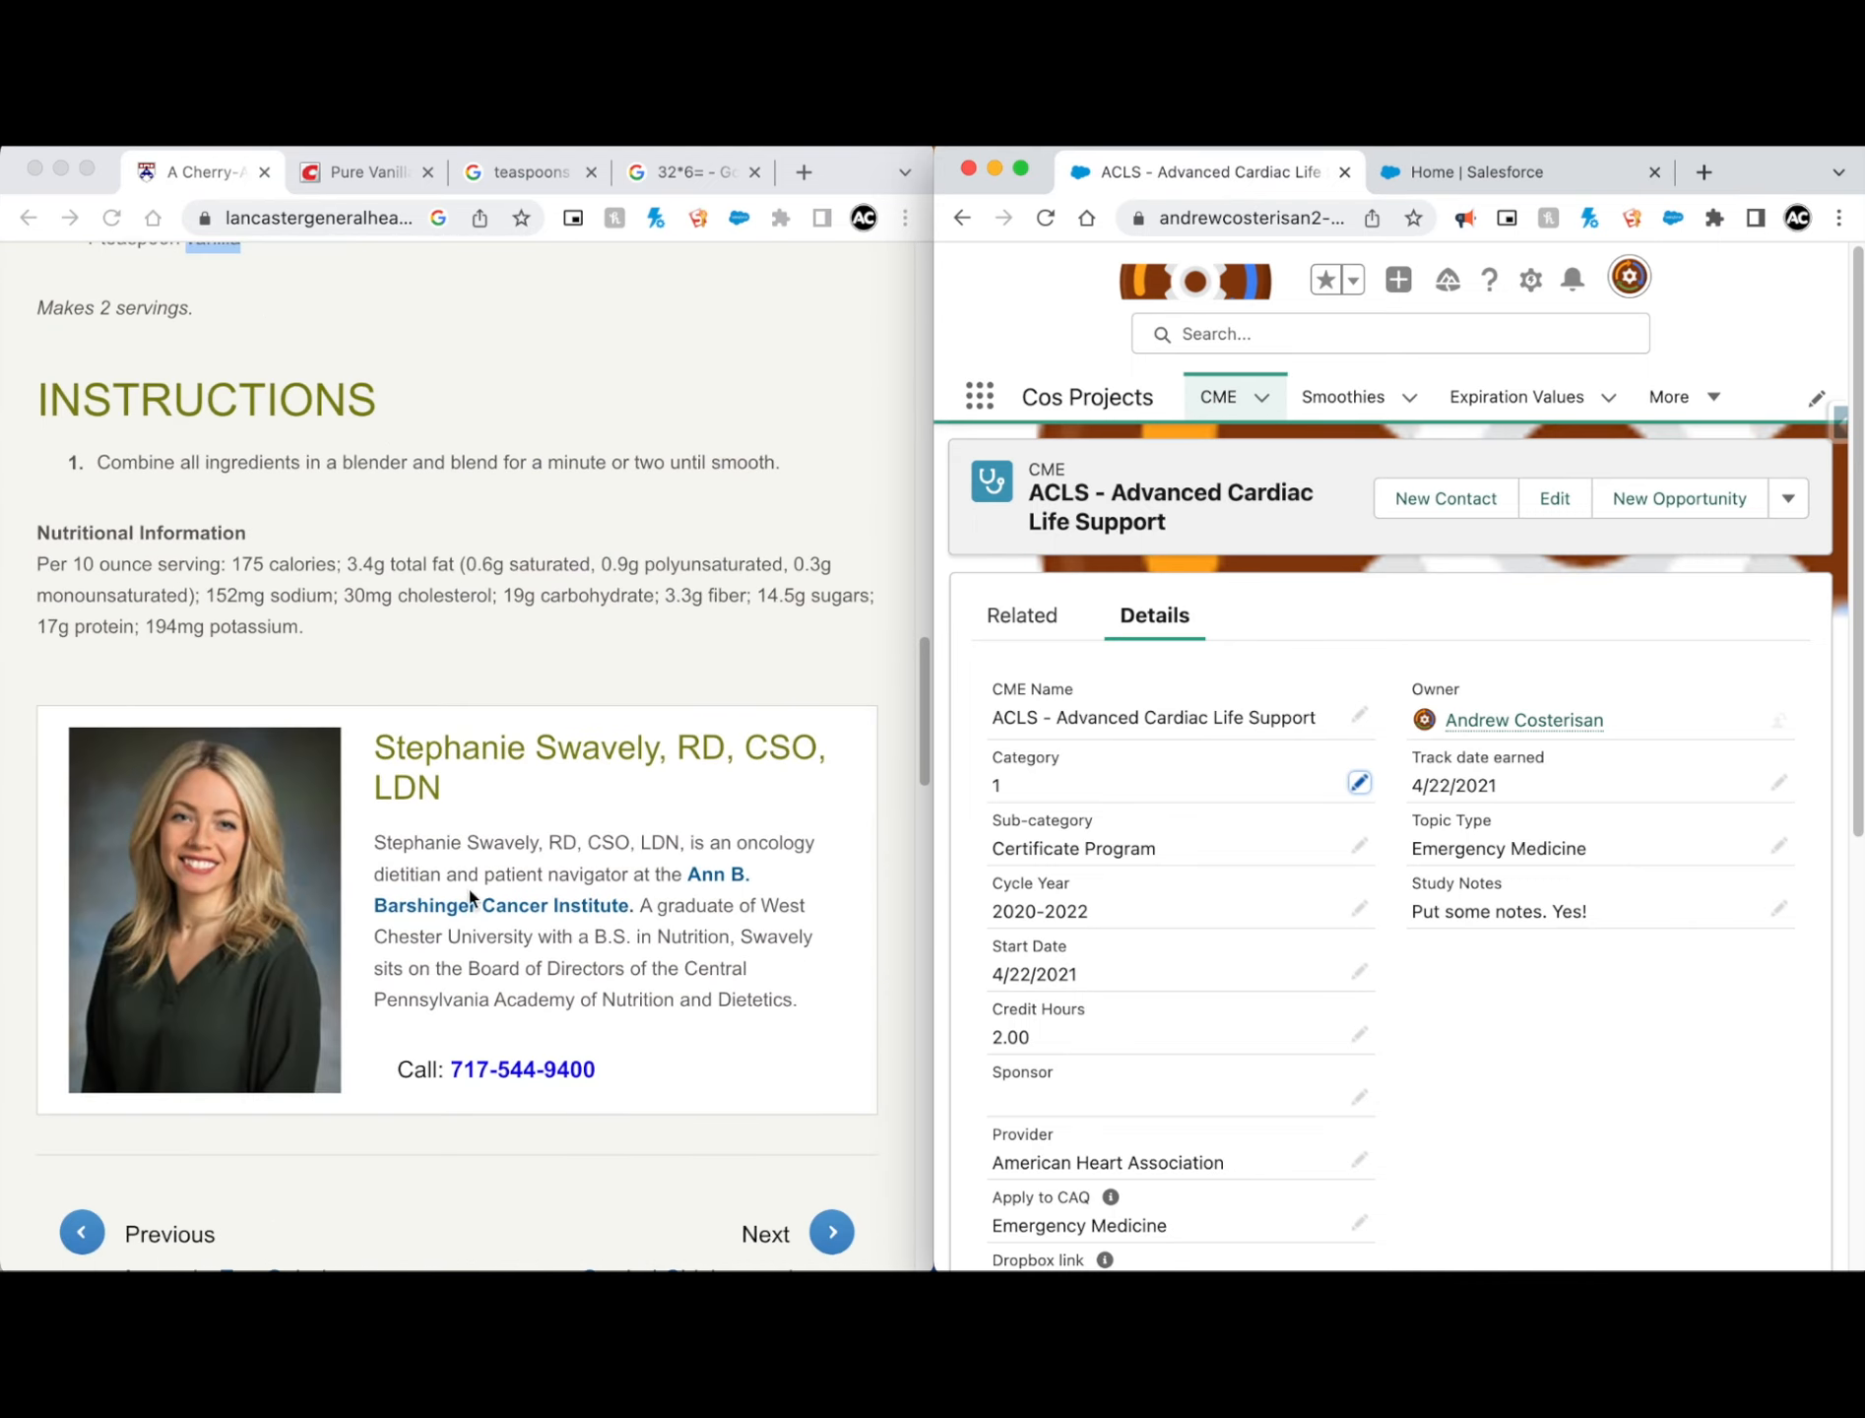
scroll(498, 869, "up", 15)
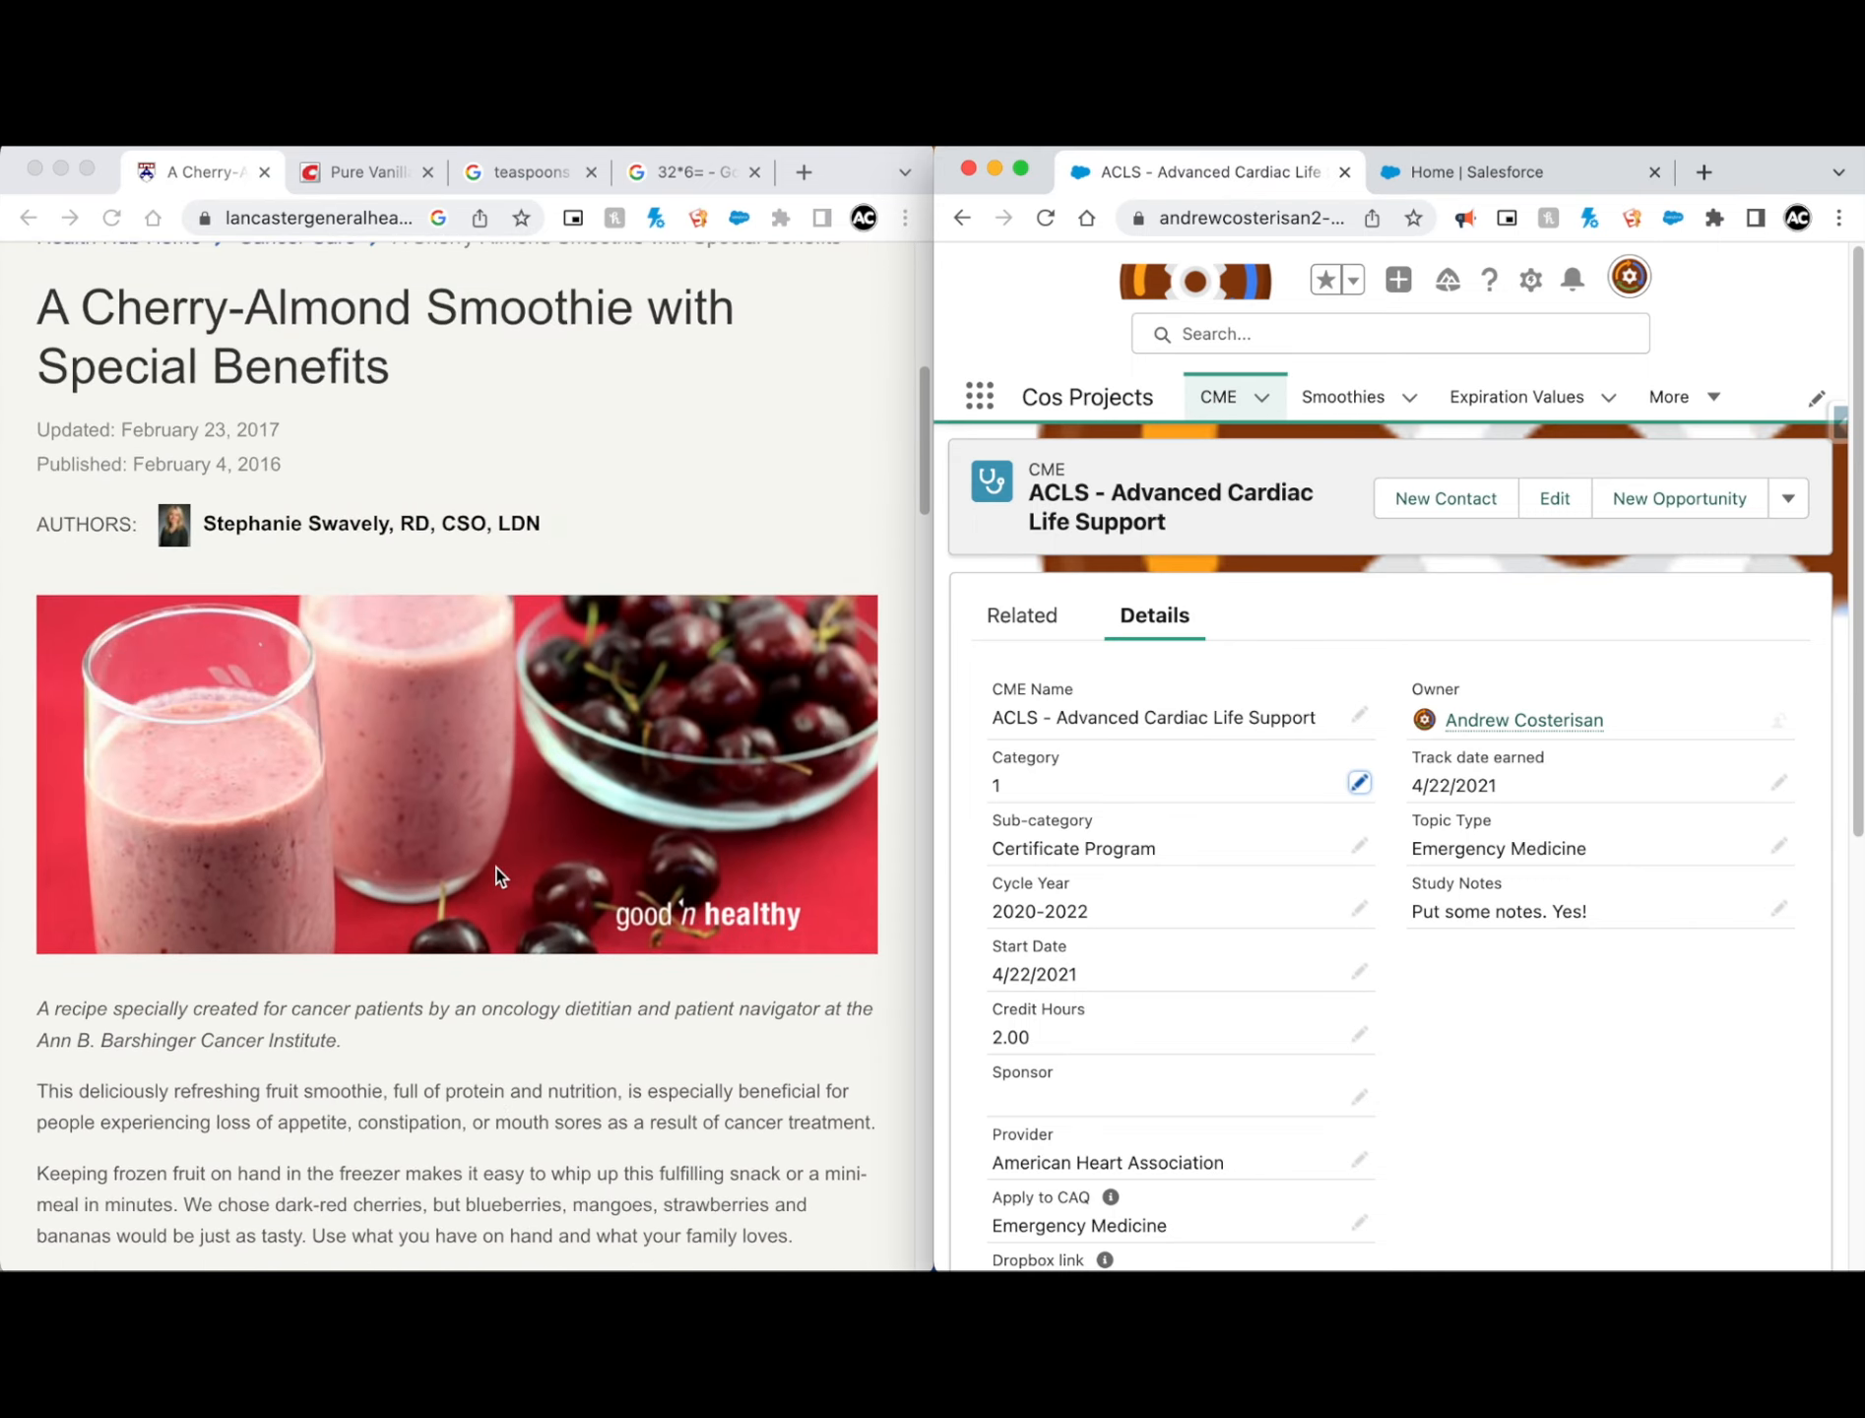
scroll(495, 864, "up", 6)
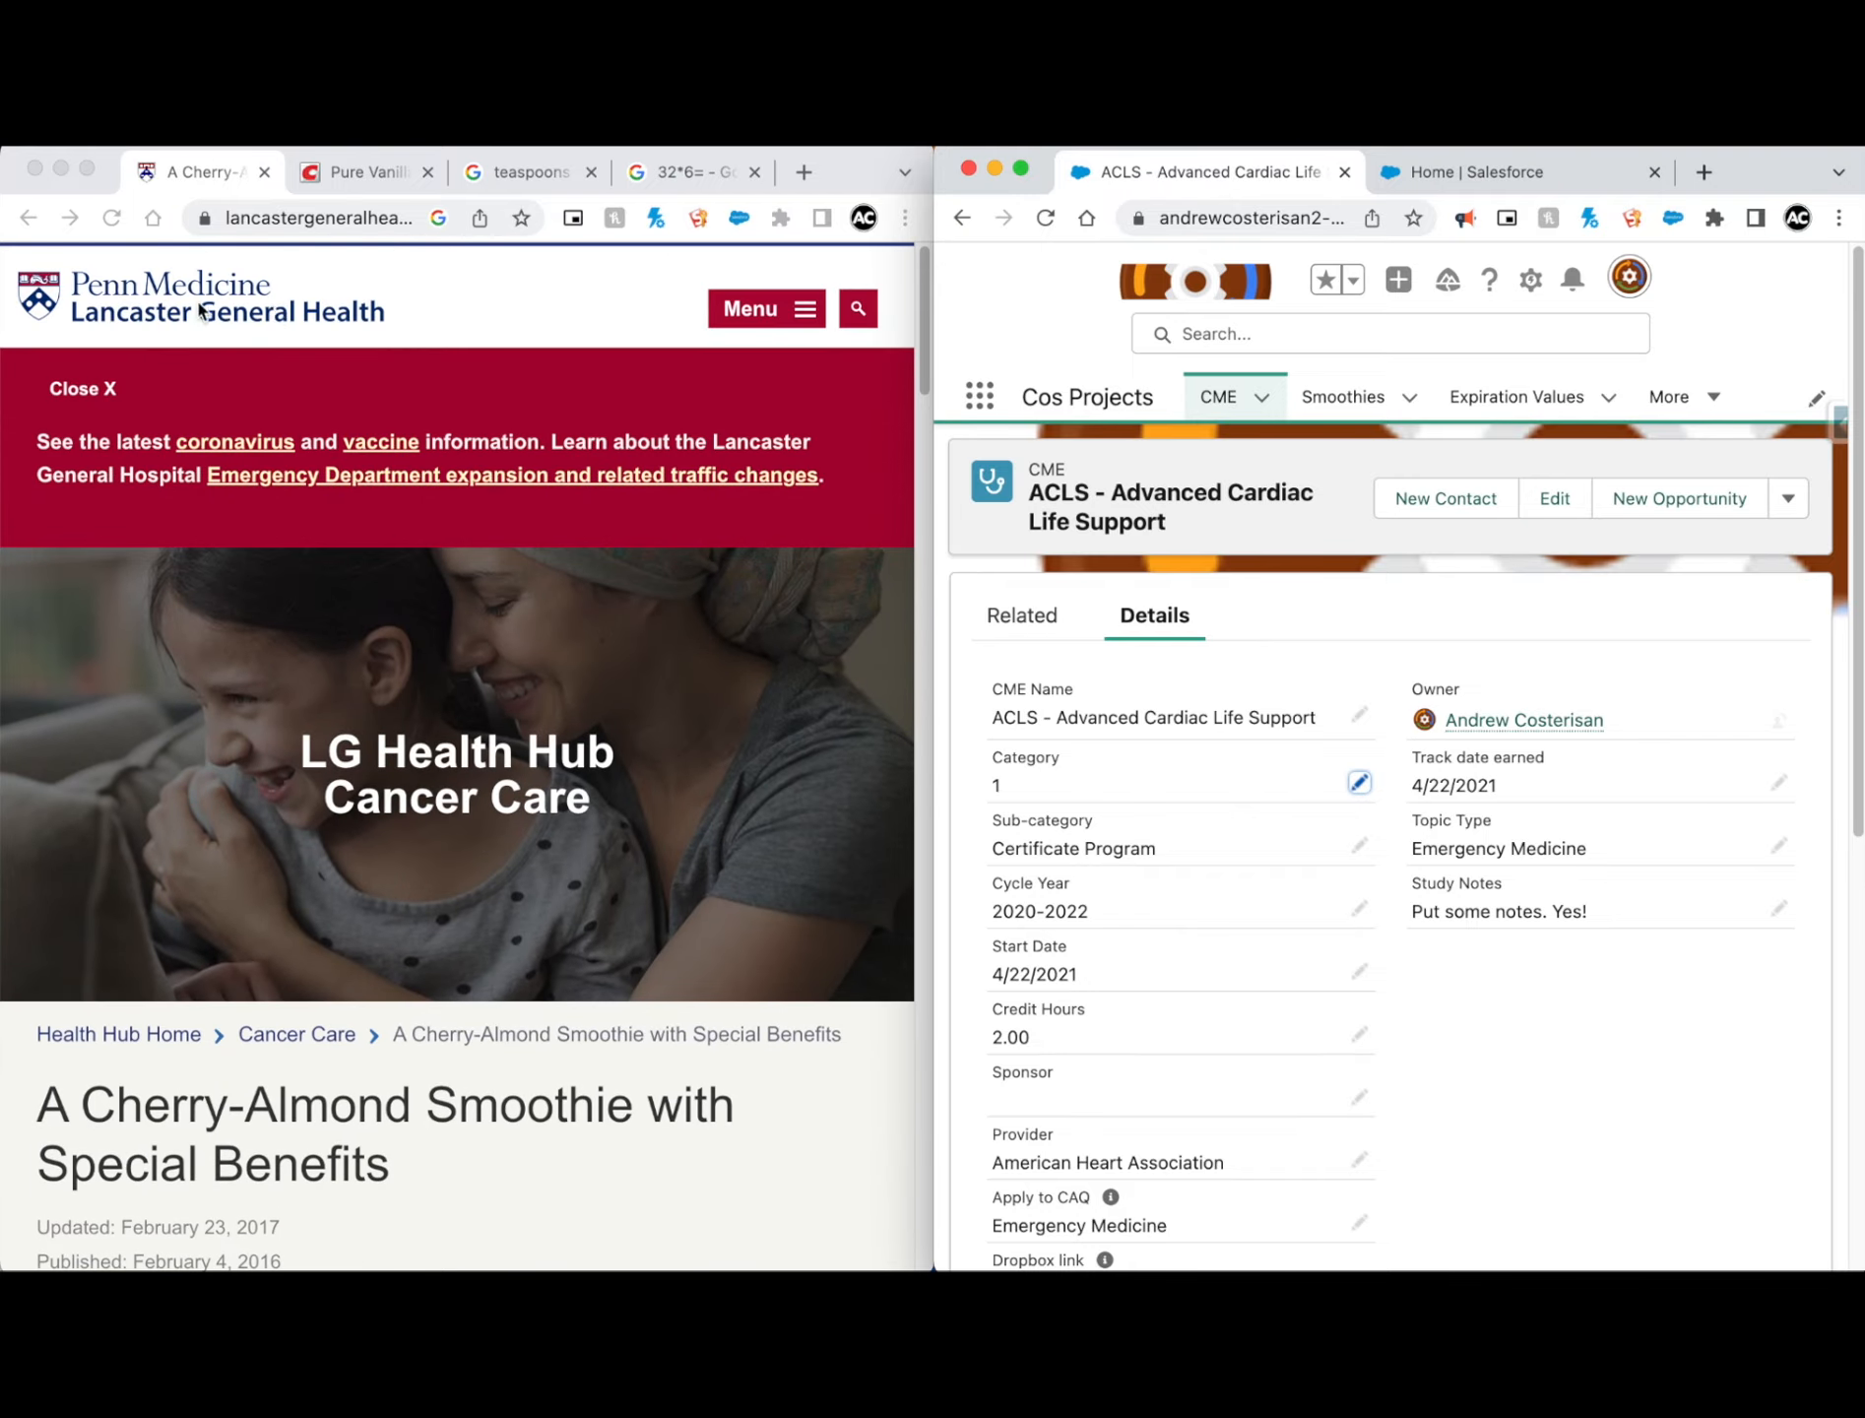
scroll(482, 557, "down", 10)
scroll(482, 557, "up", 7)
scroll(413, 755, "down", 2)
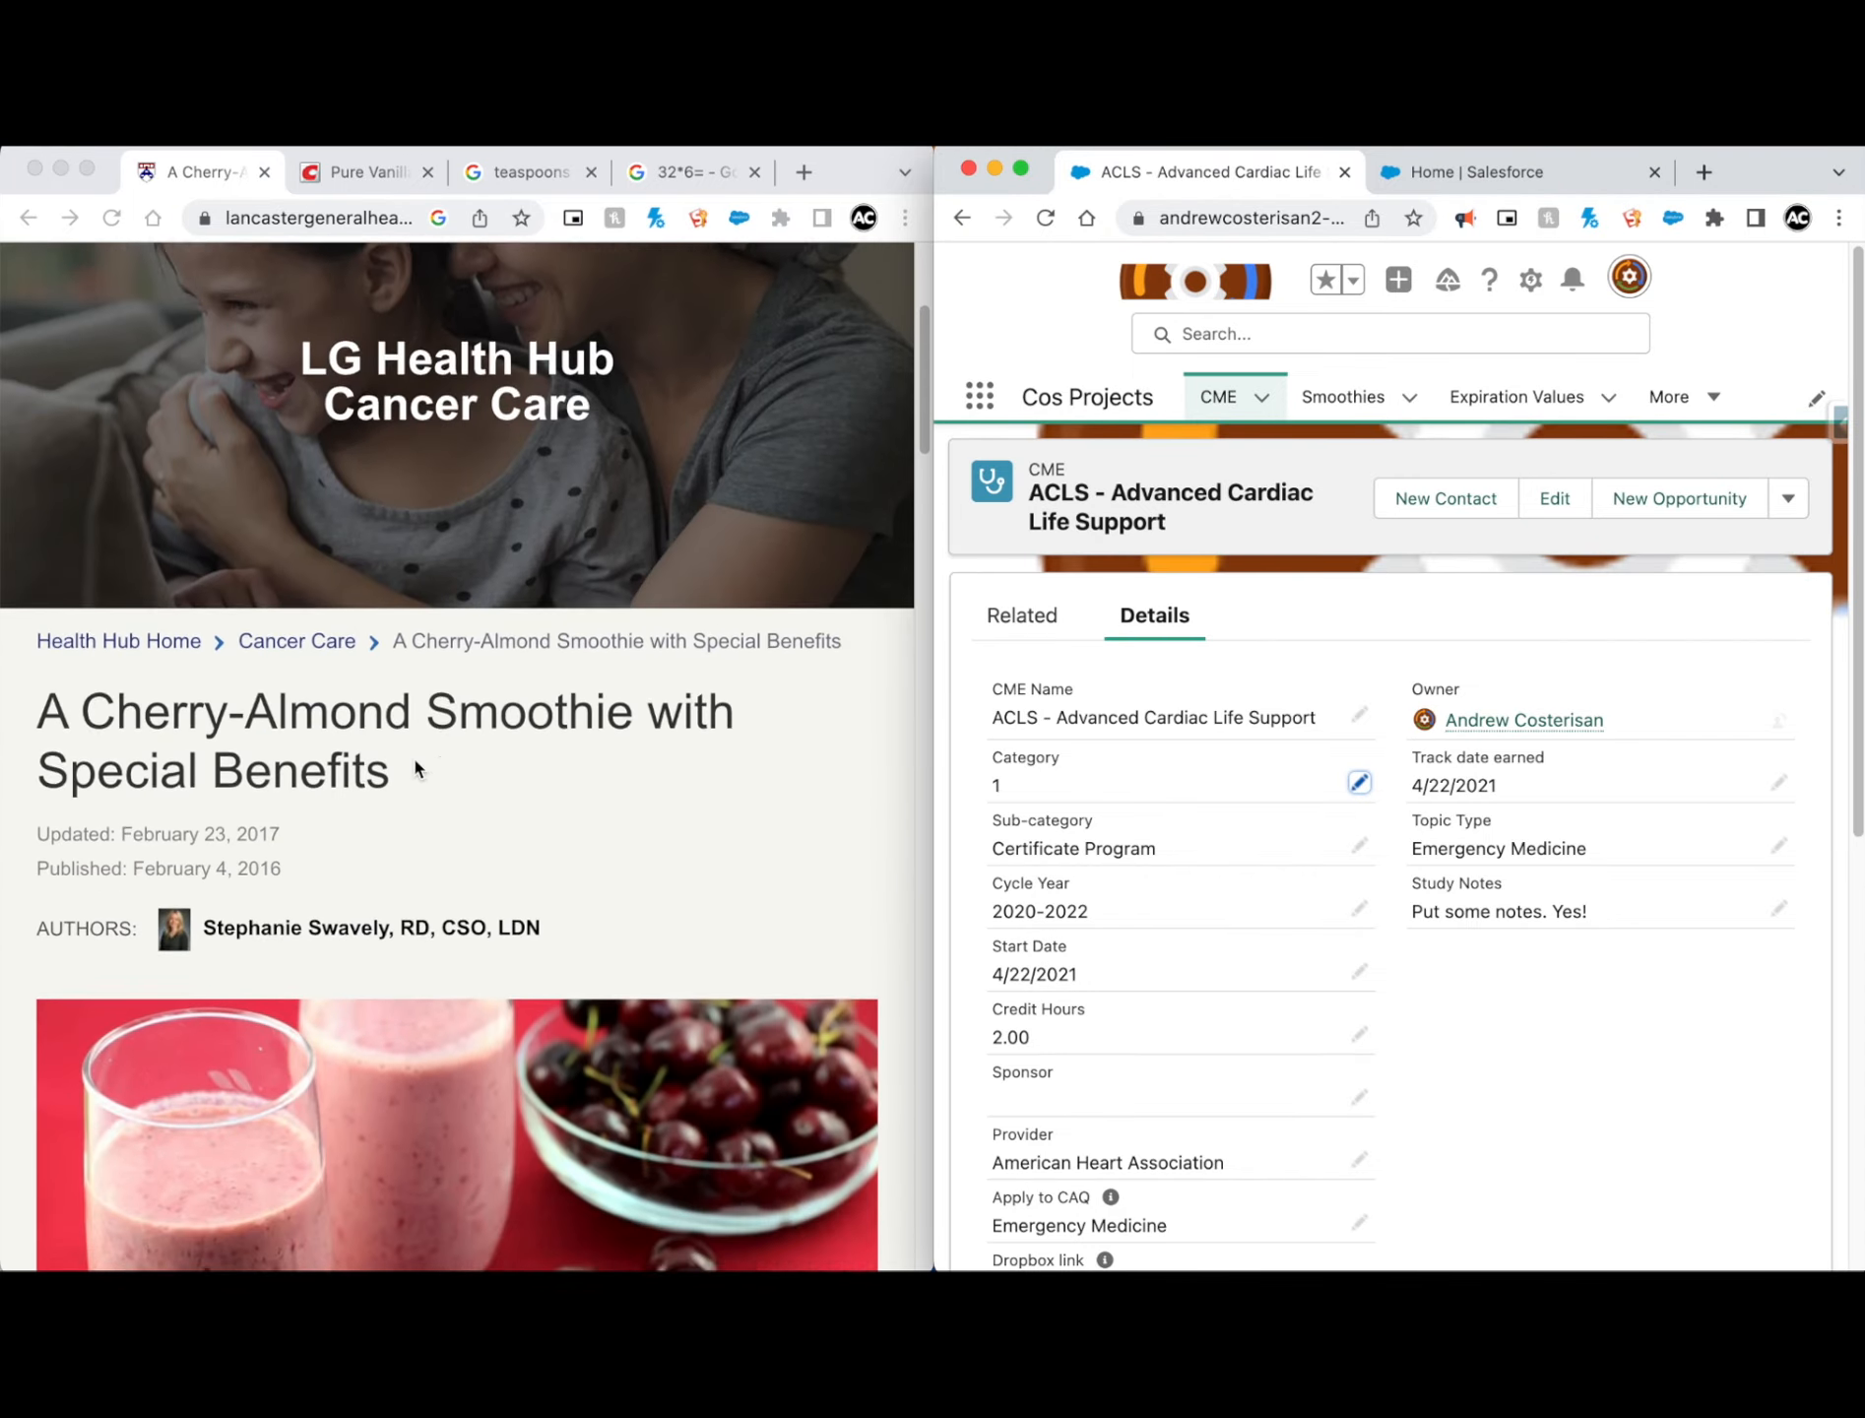
scroll(404, 588, "down", 1)
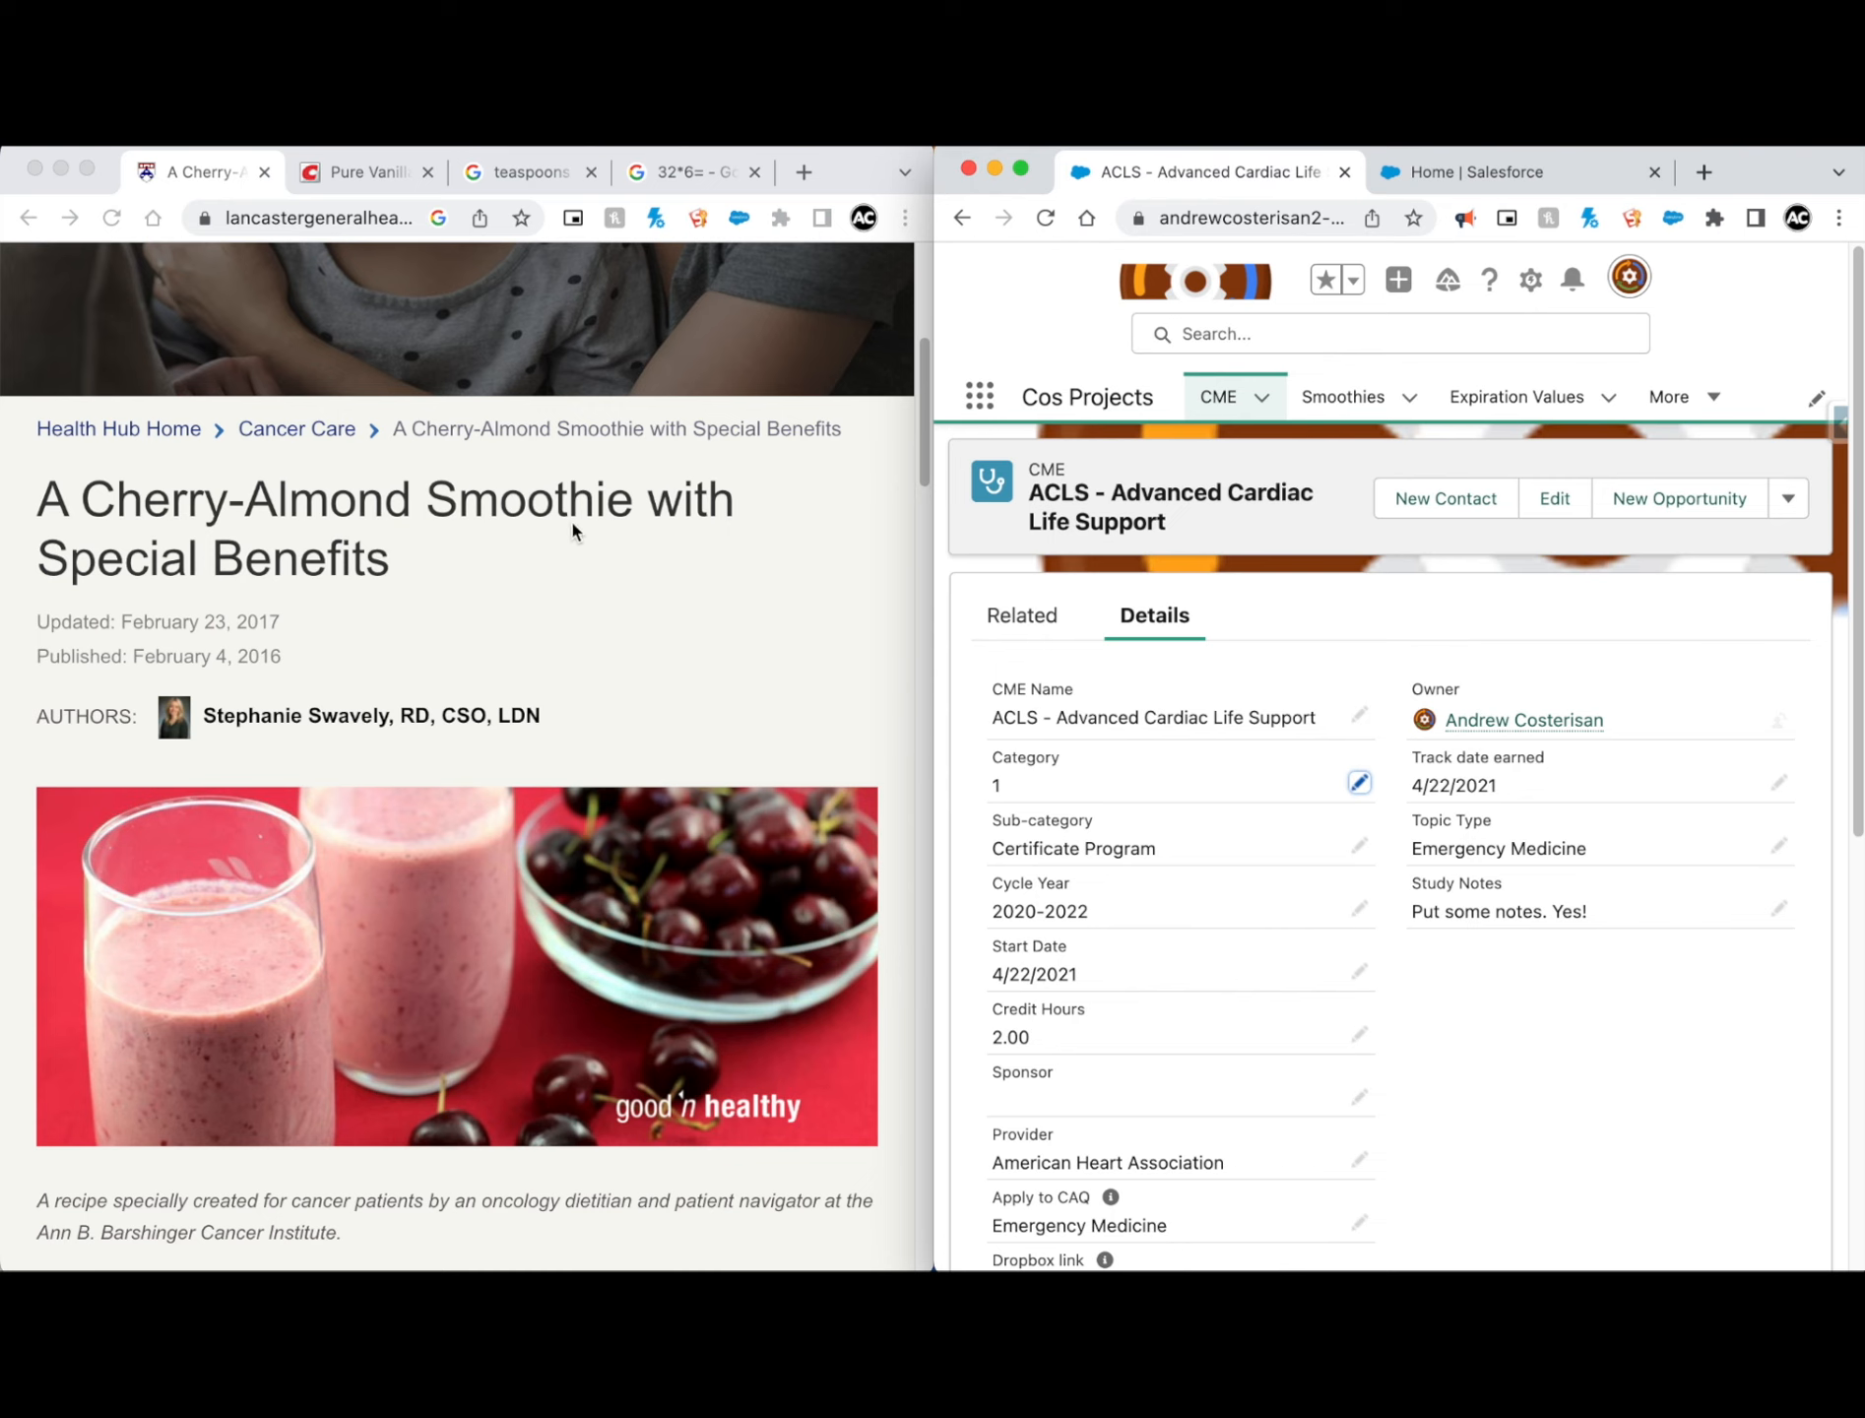
scroll(657, 559, "down", 10)
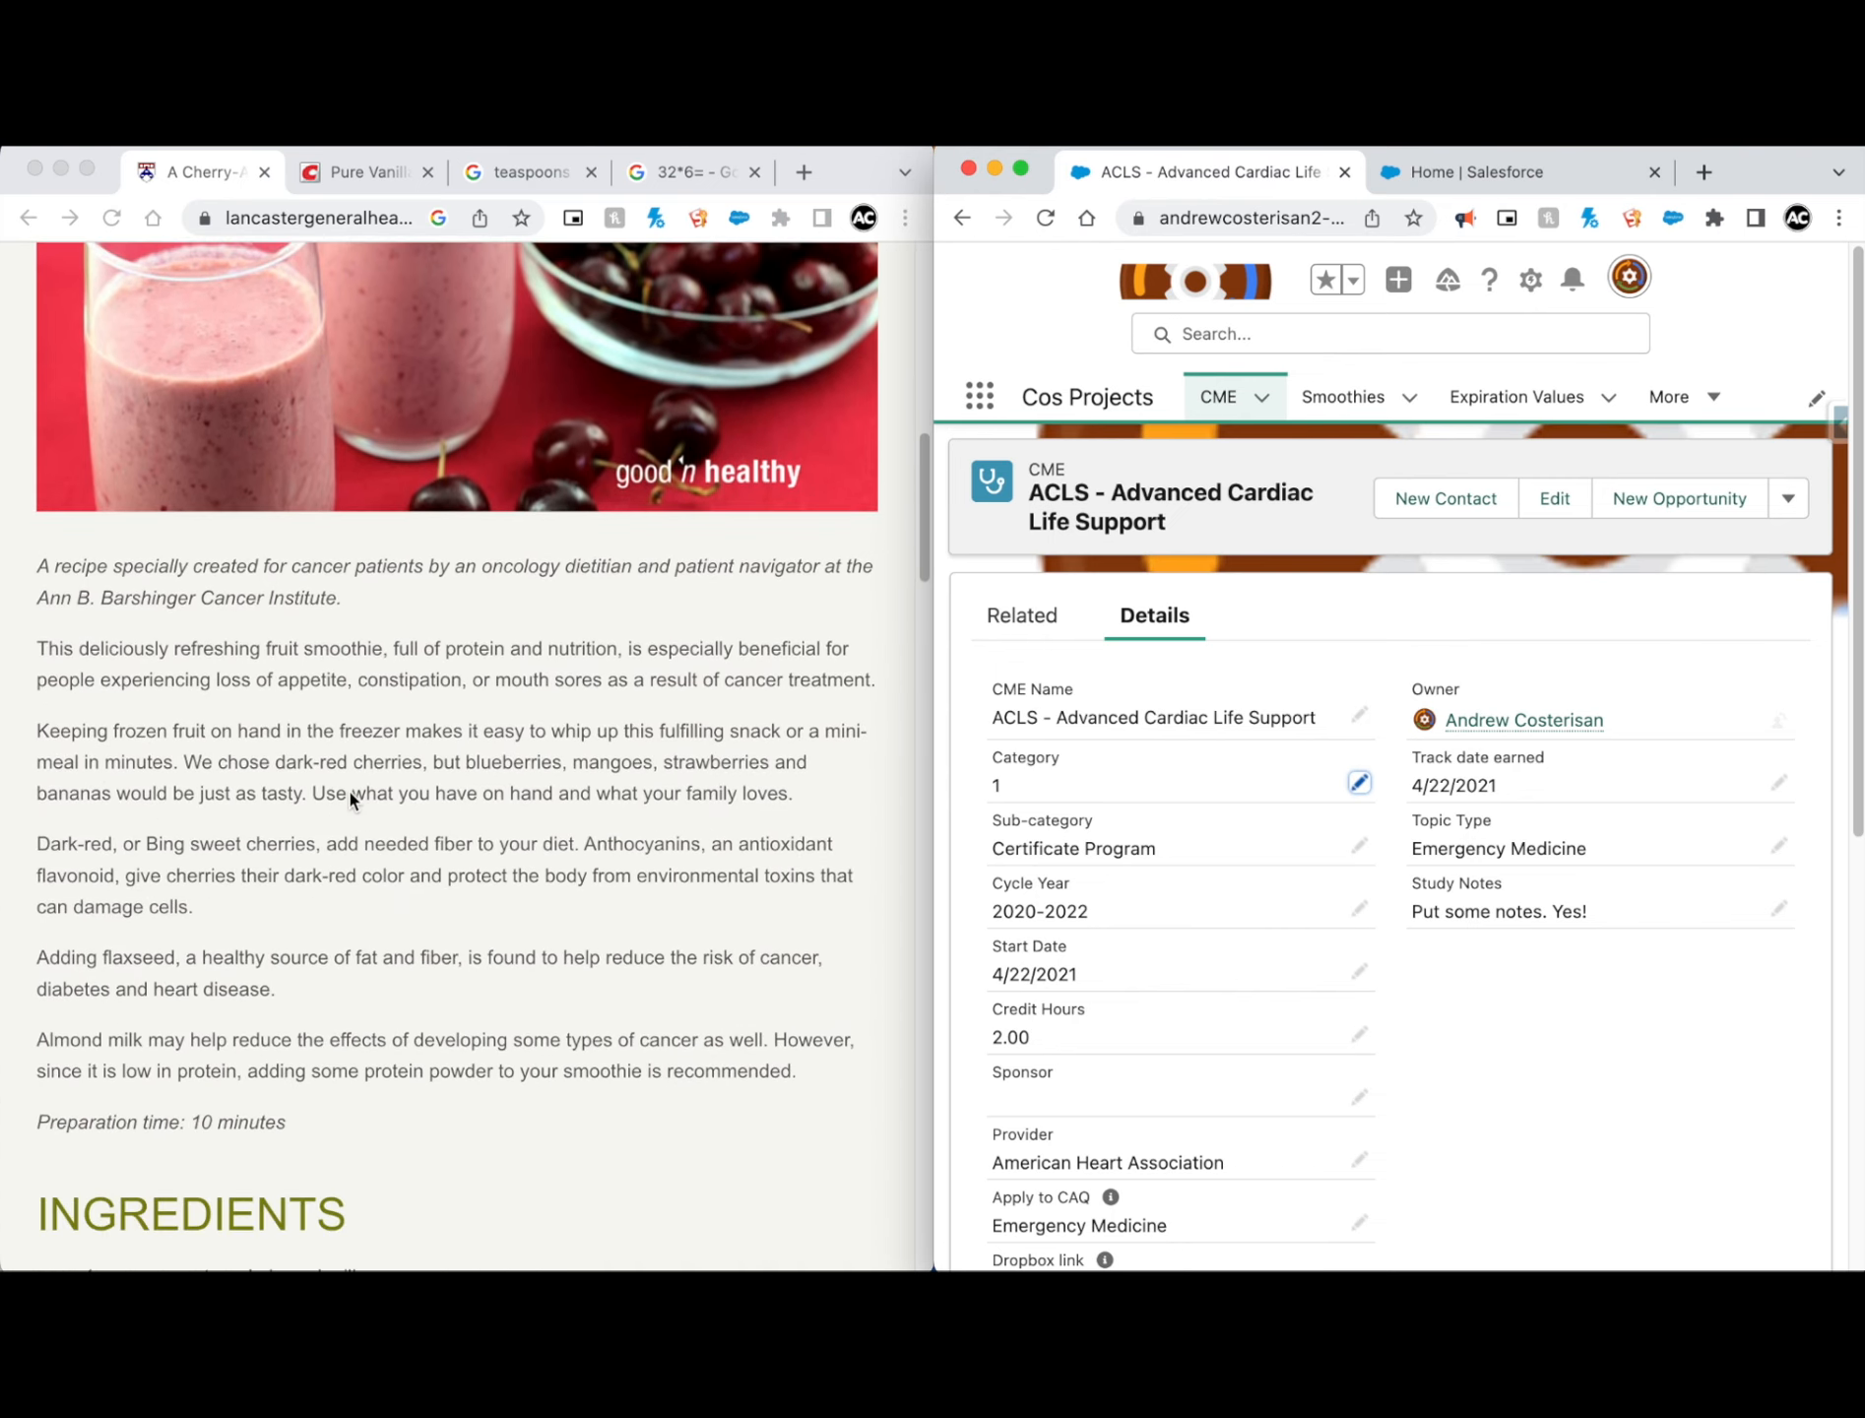
scroll(350, 791, "down", 6)
scroll(274, 820, "up", 2)
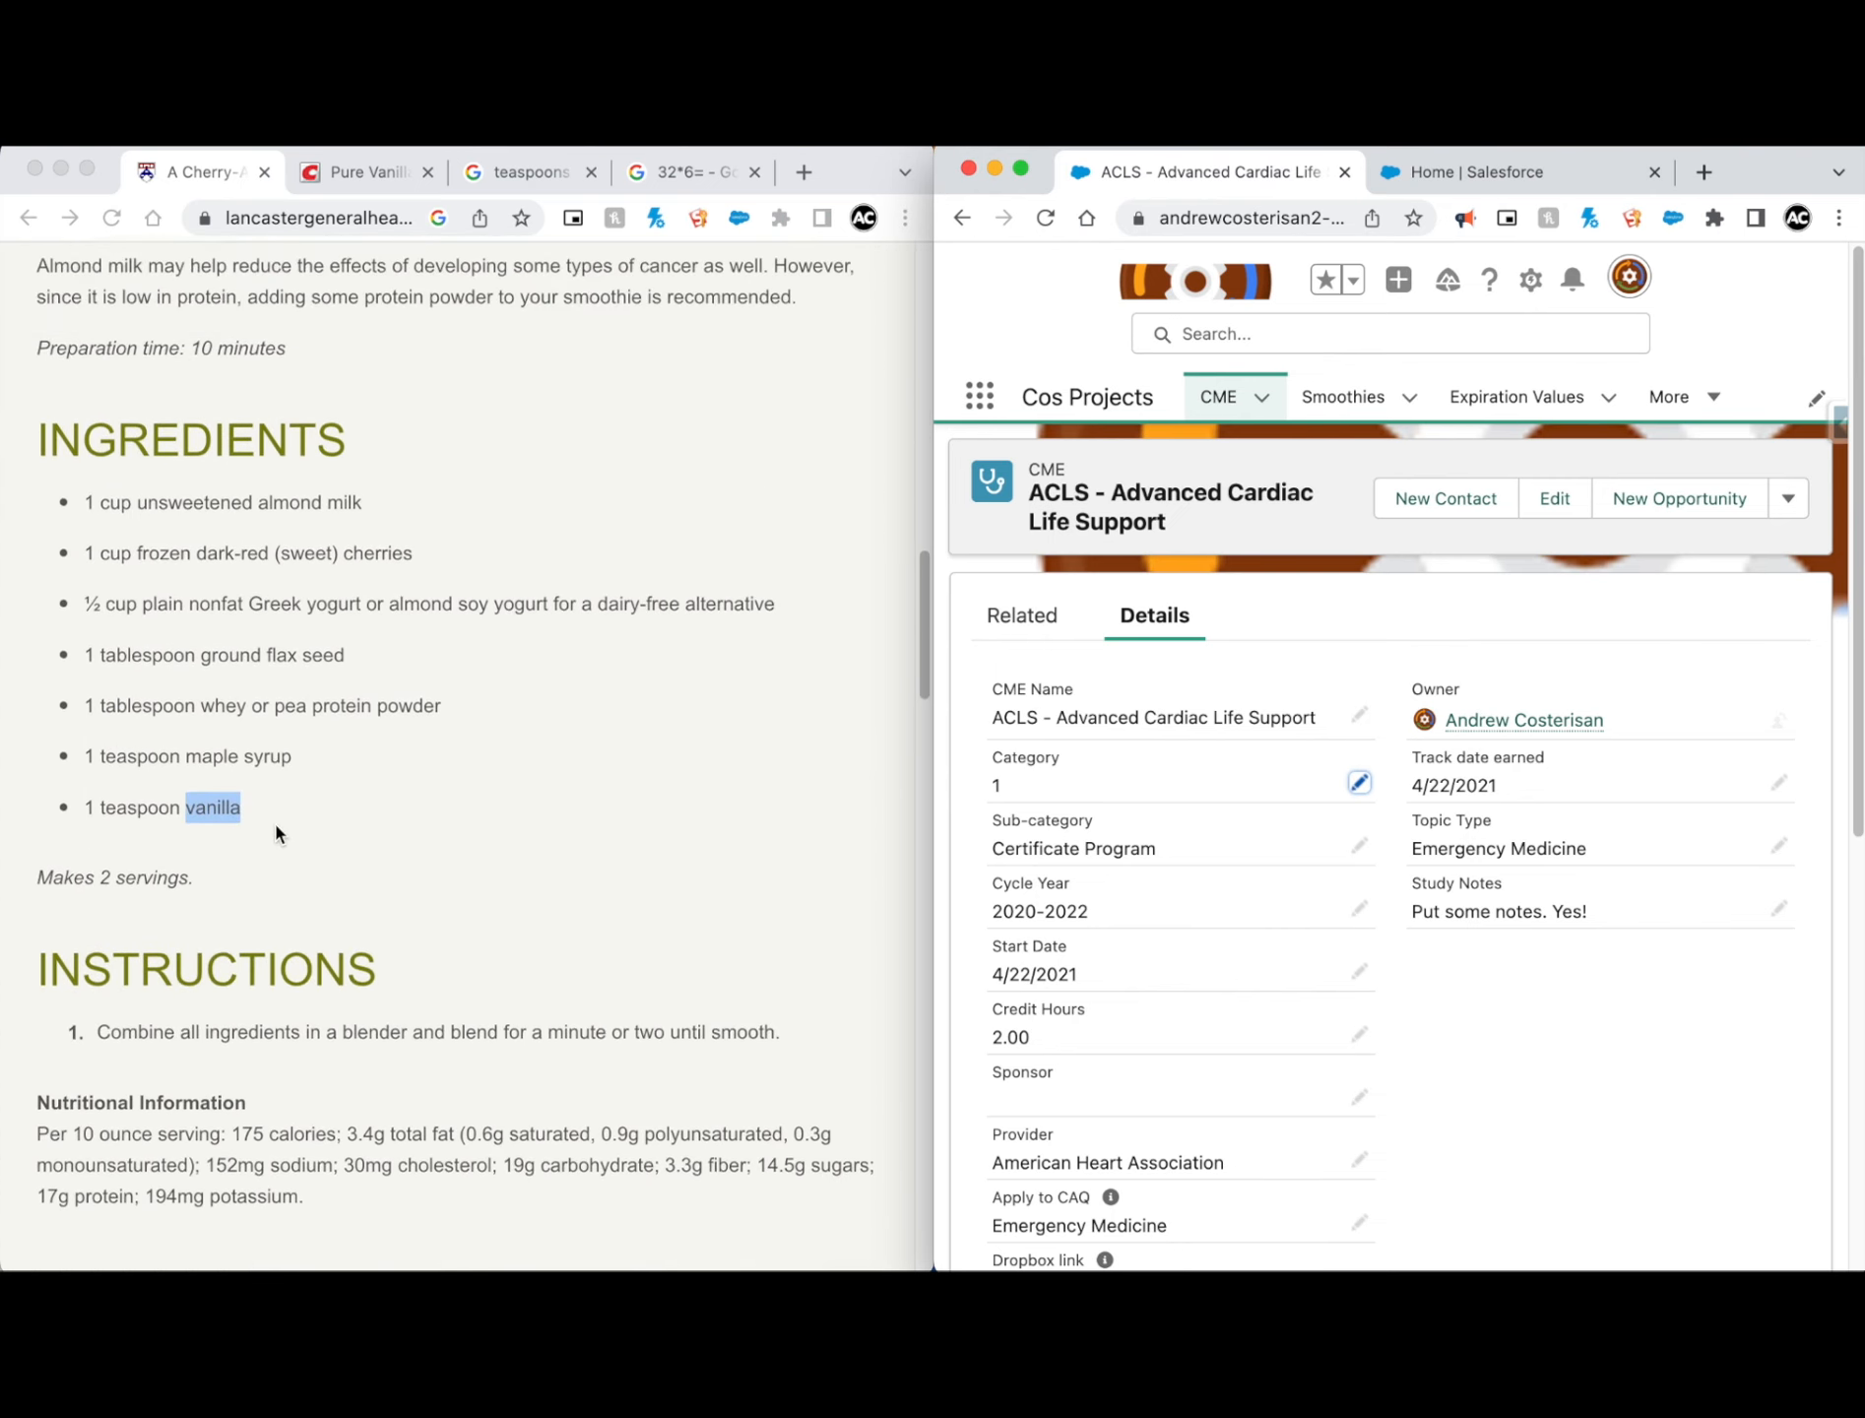
left_click(274, 658)
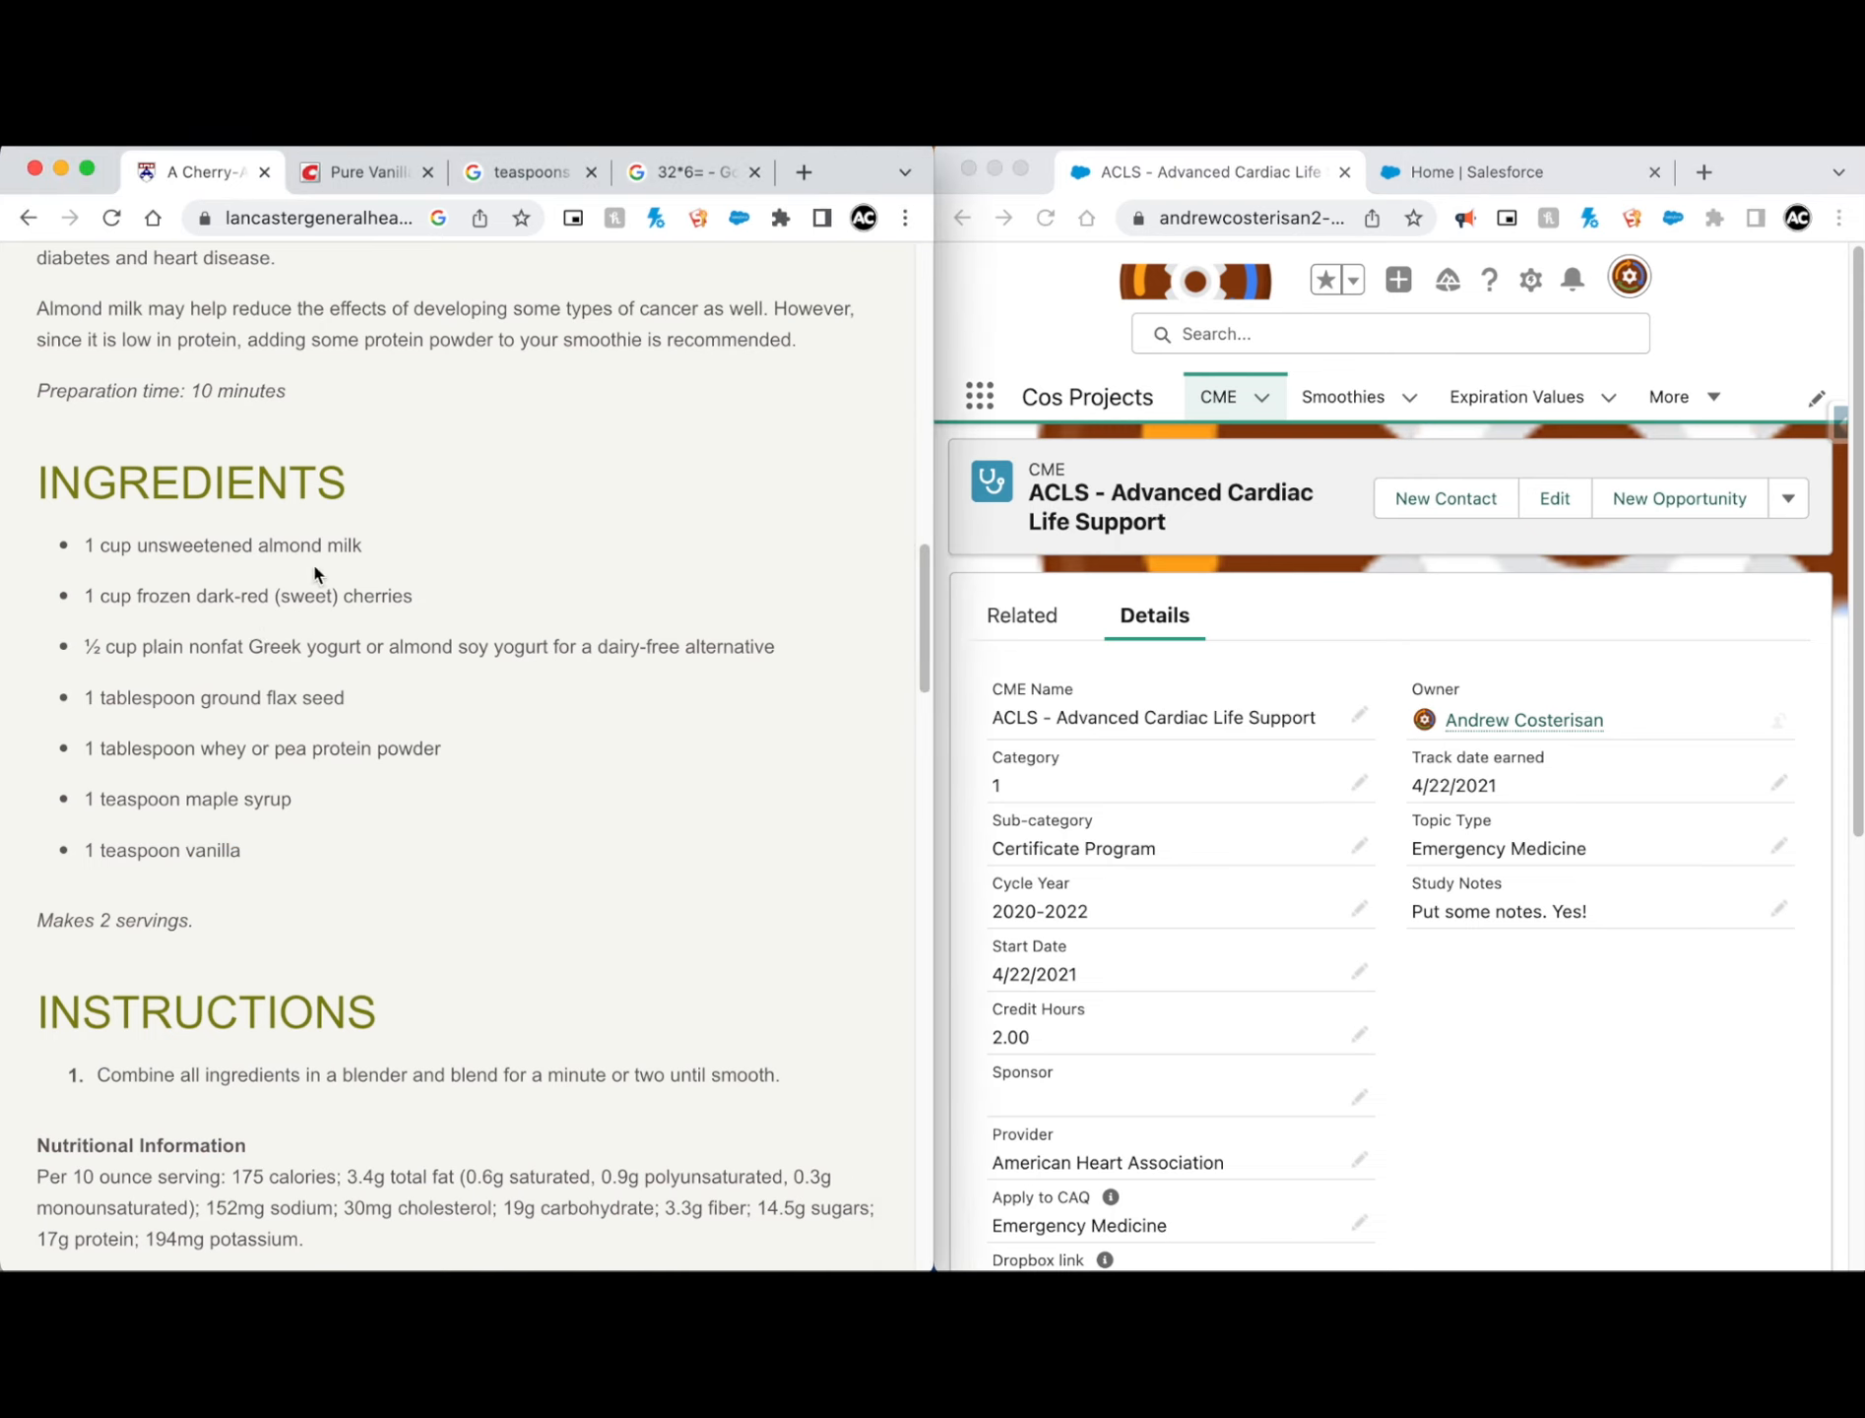
scroll(362, 772, "down", 3)
scroll(359, 719, "up", 5)
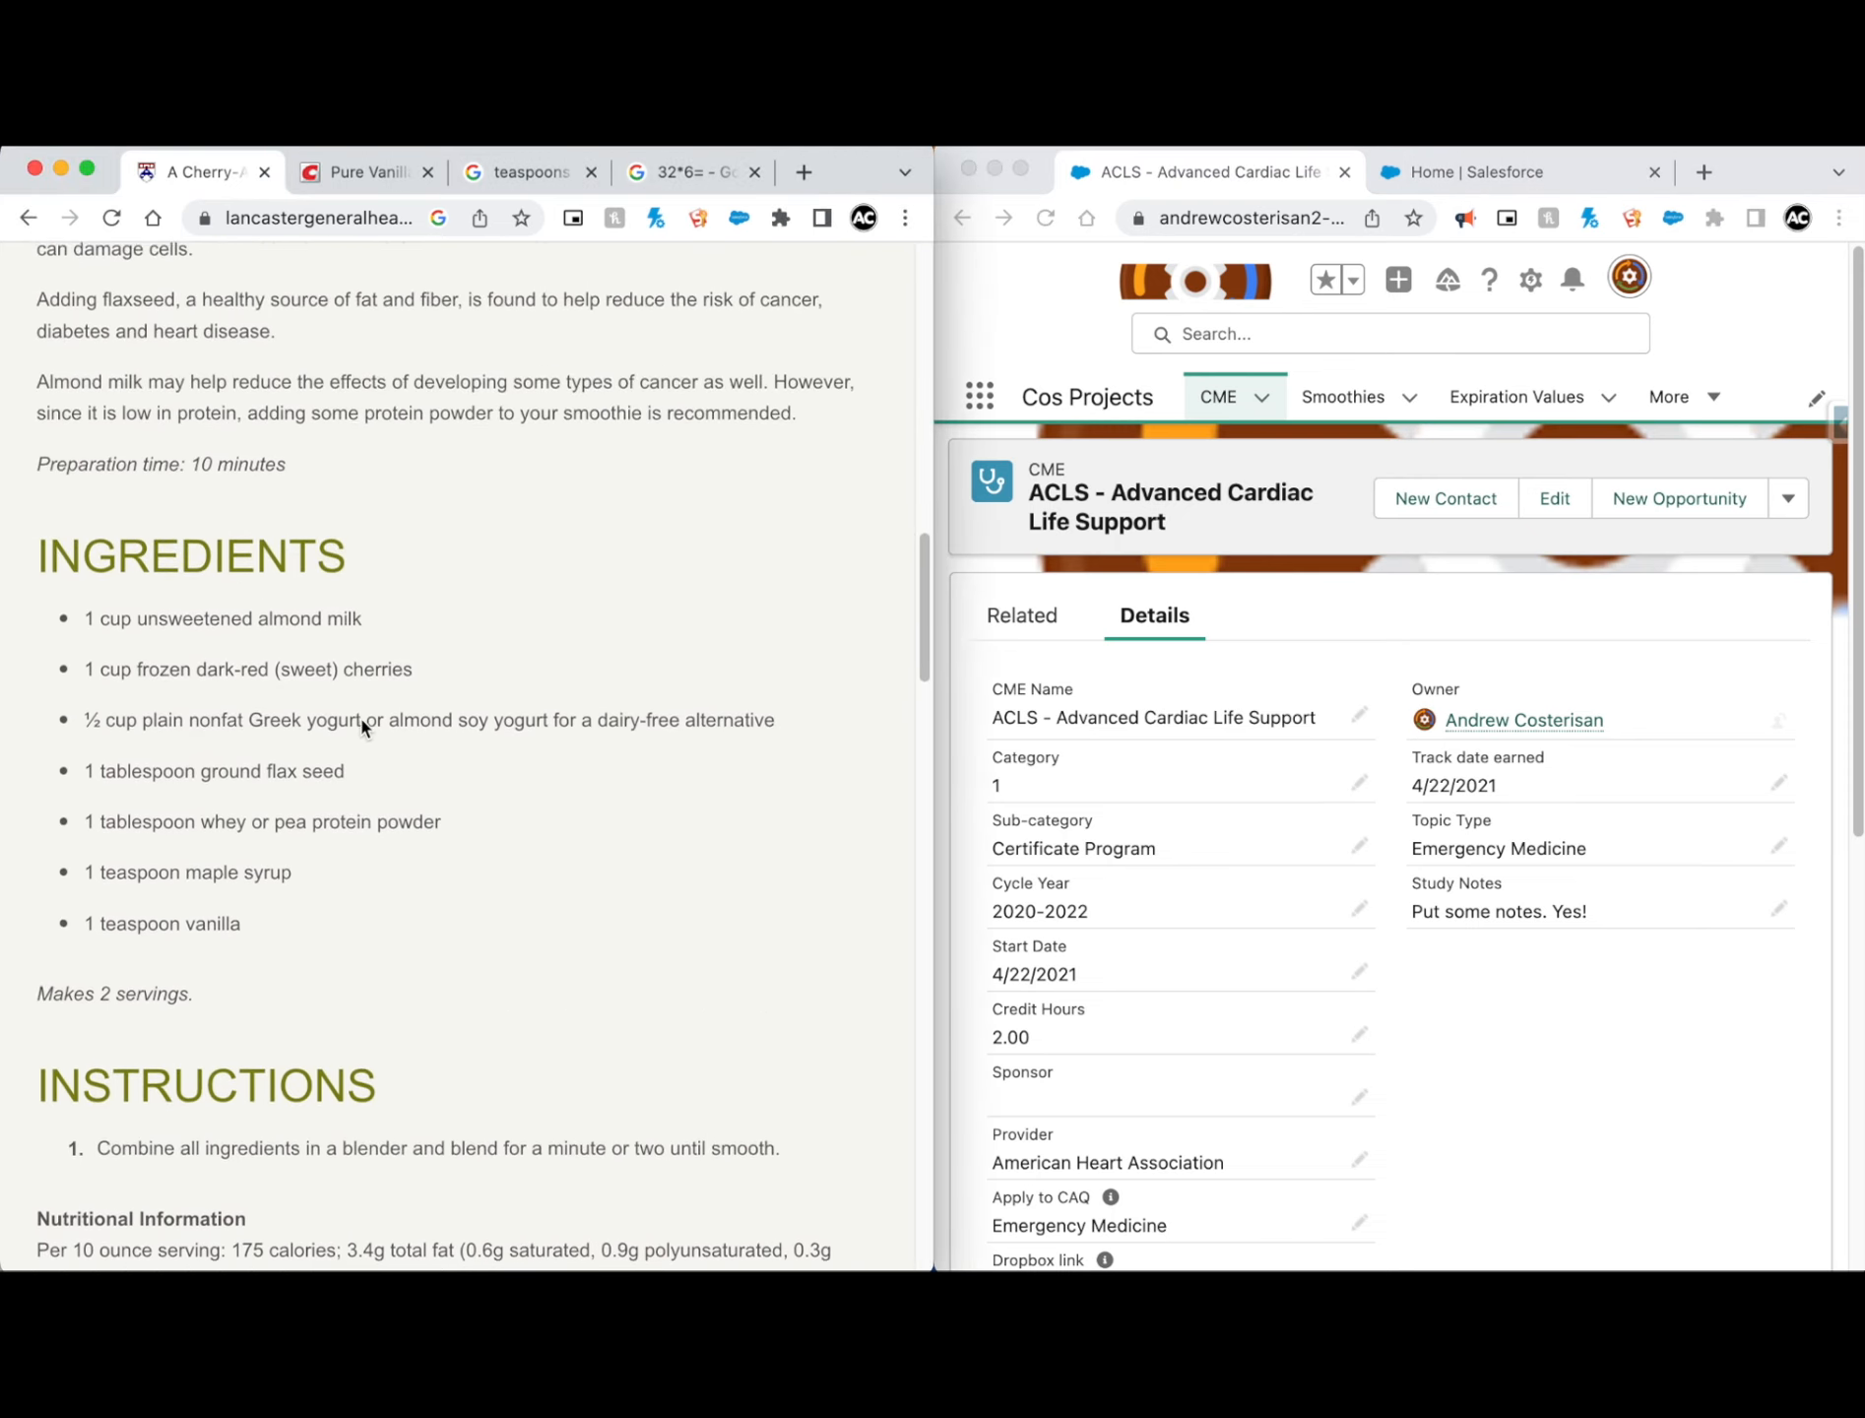
scroll(367, 724, "up", 3)
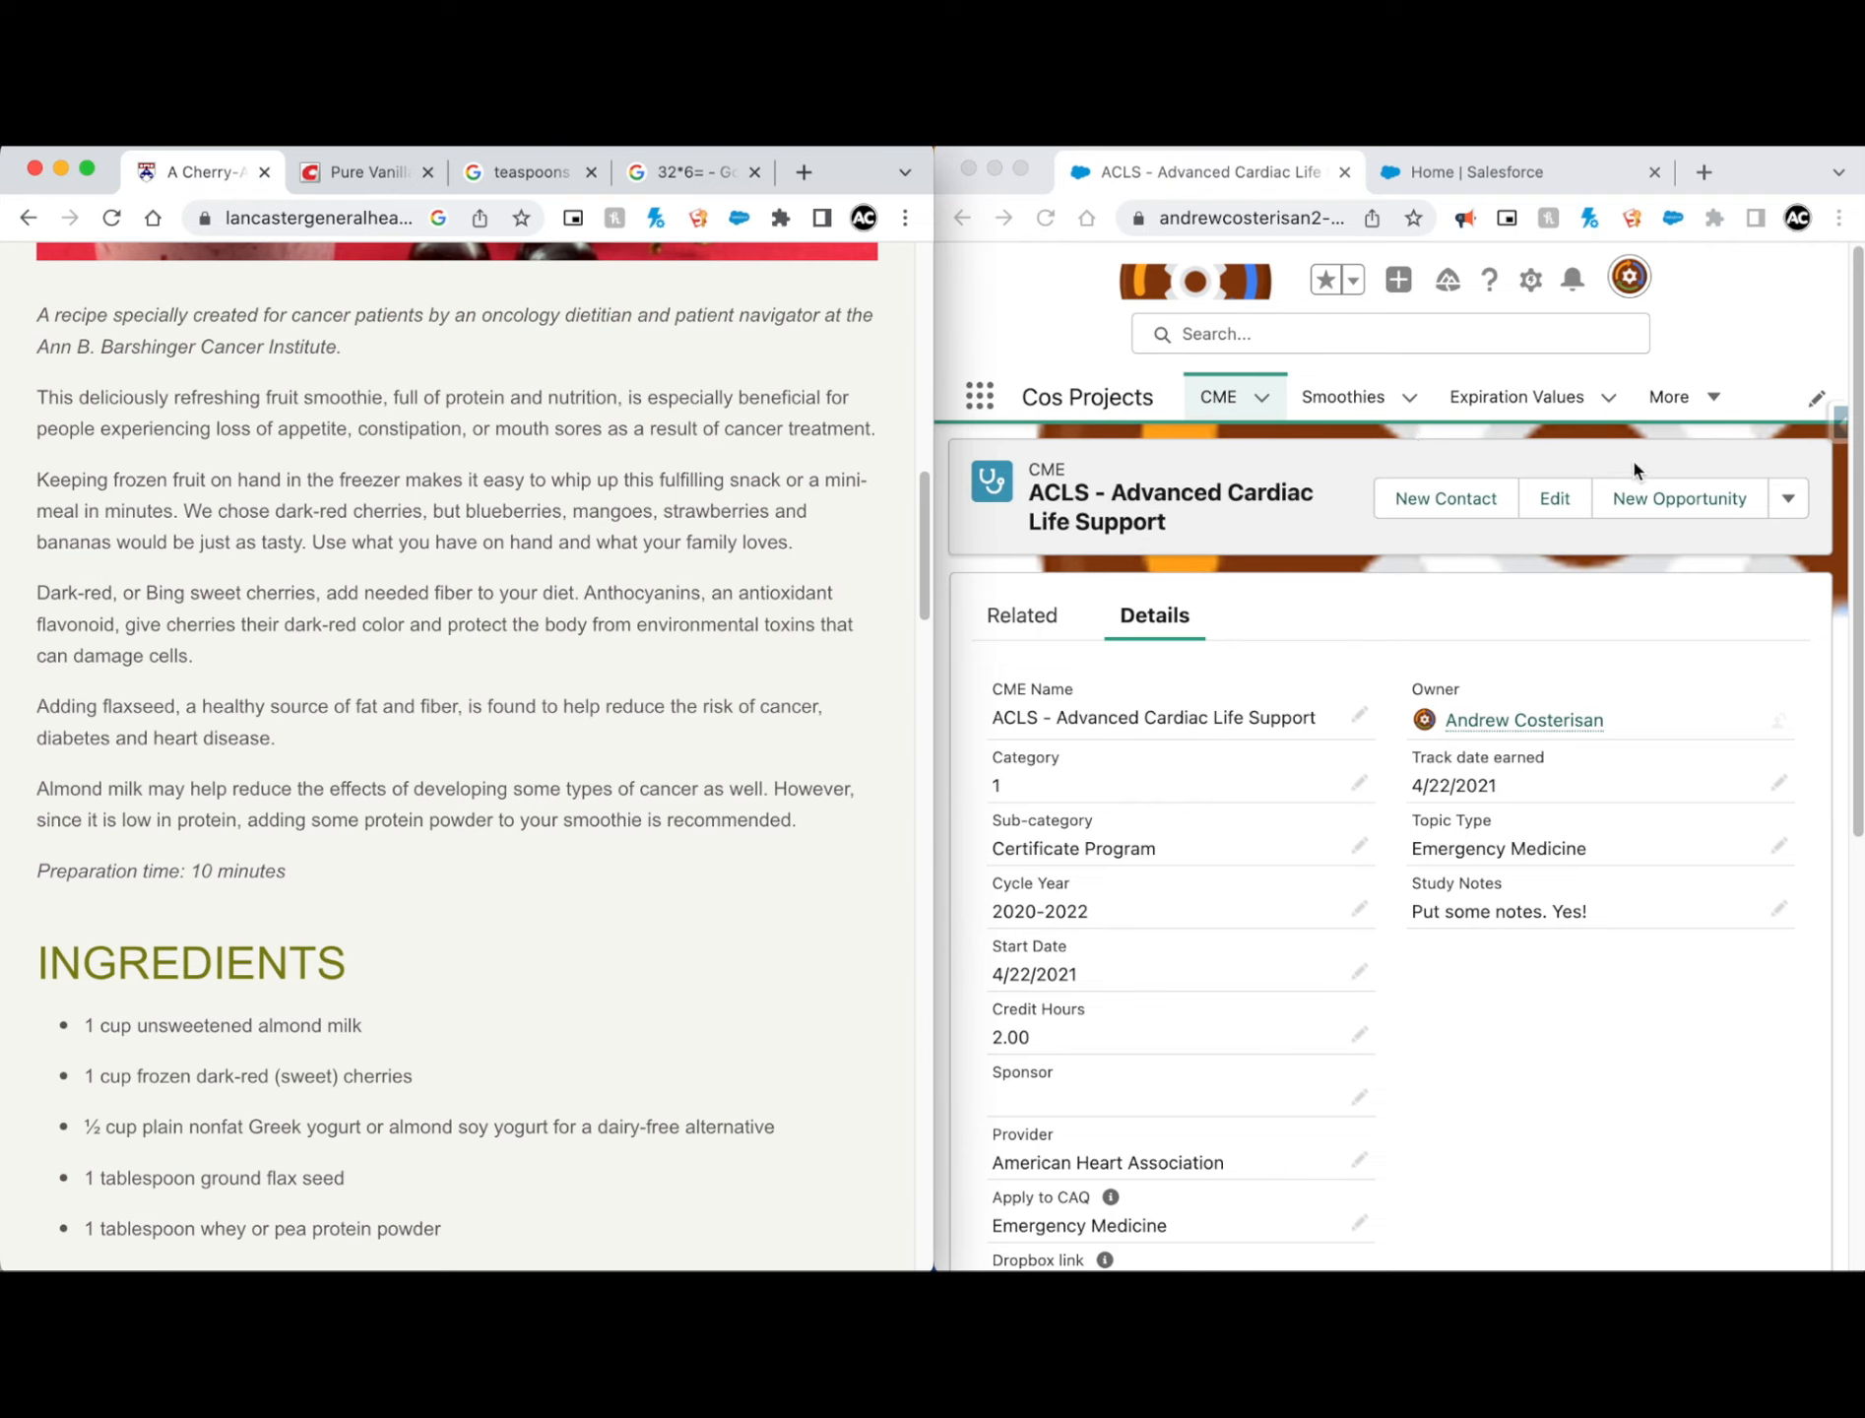
Step: Start a new CME record and copy the article title "A Cherry-Almond Smoothie with Special Benefits" into its CME Name
left_click(1222, 396)
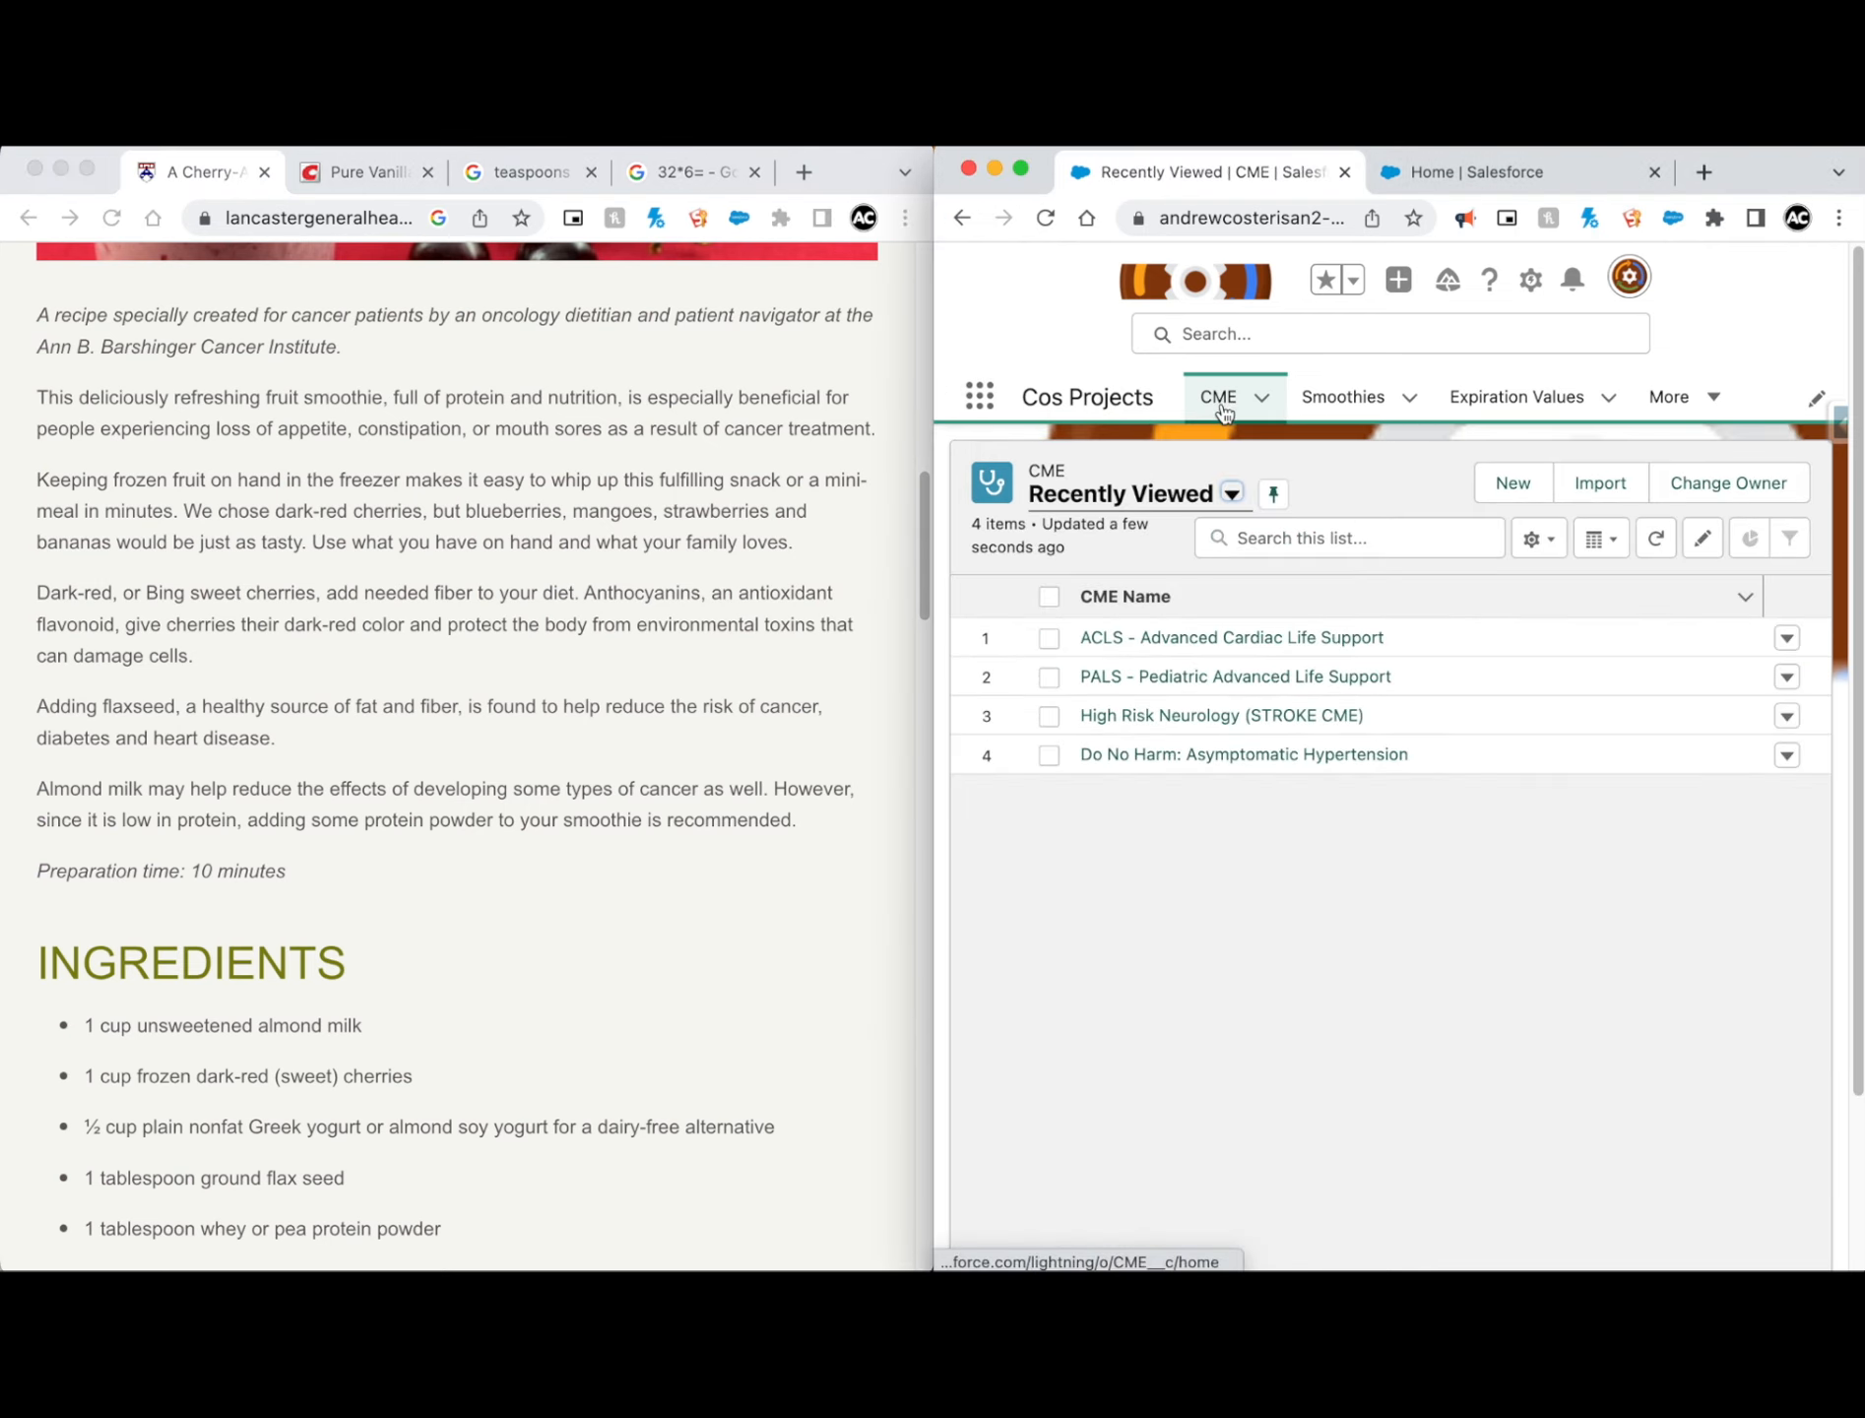
left_click(1510, 485)
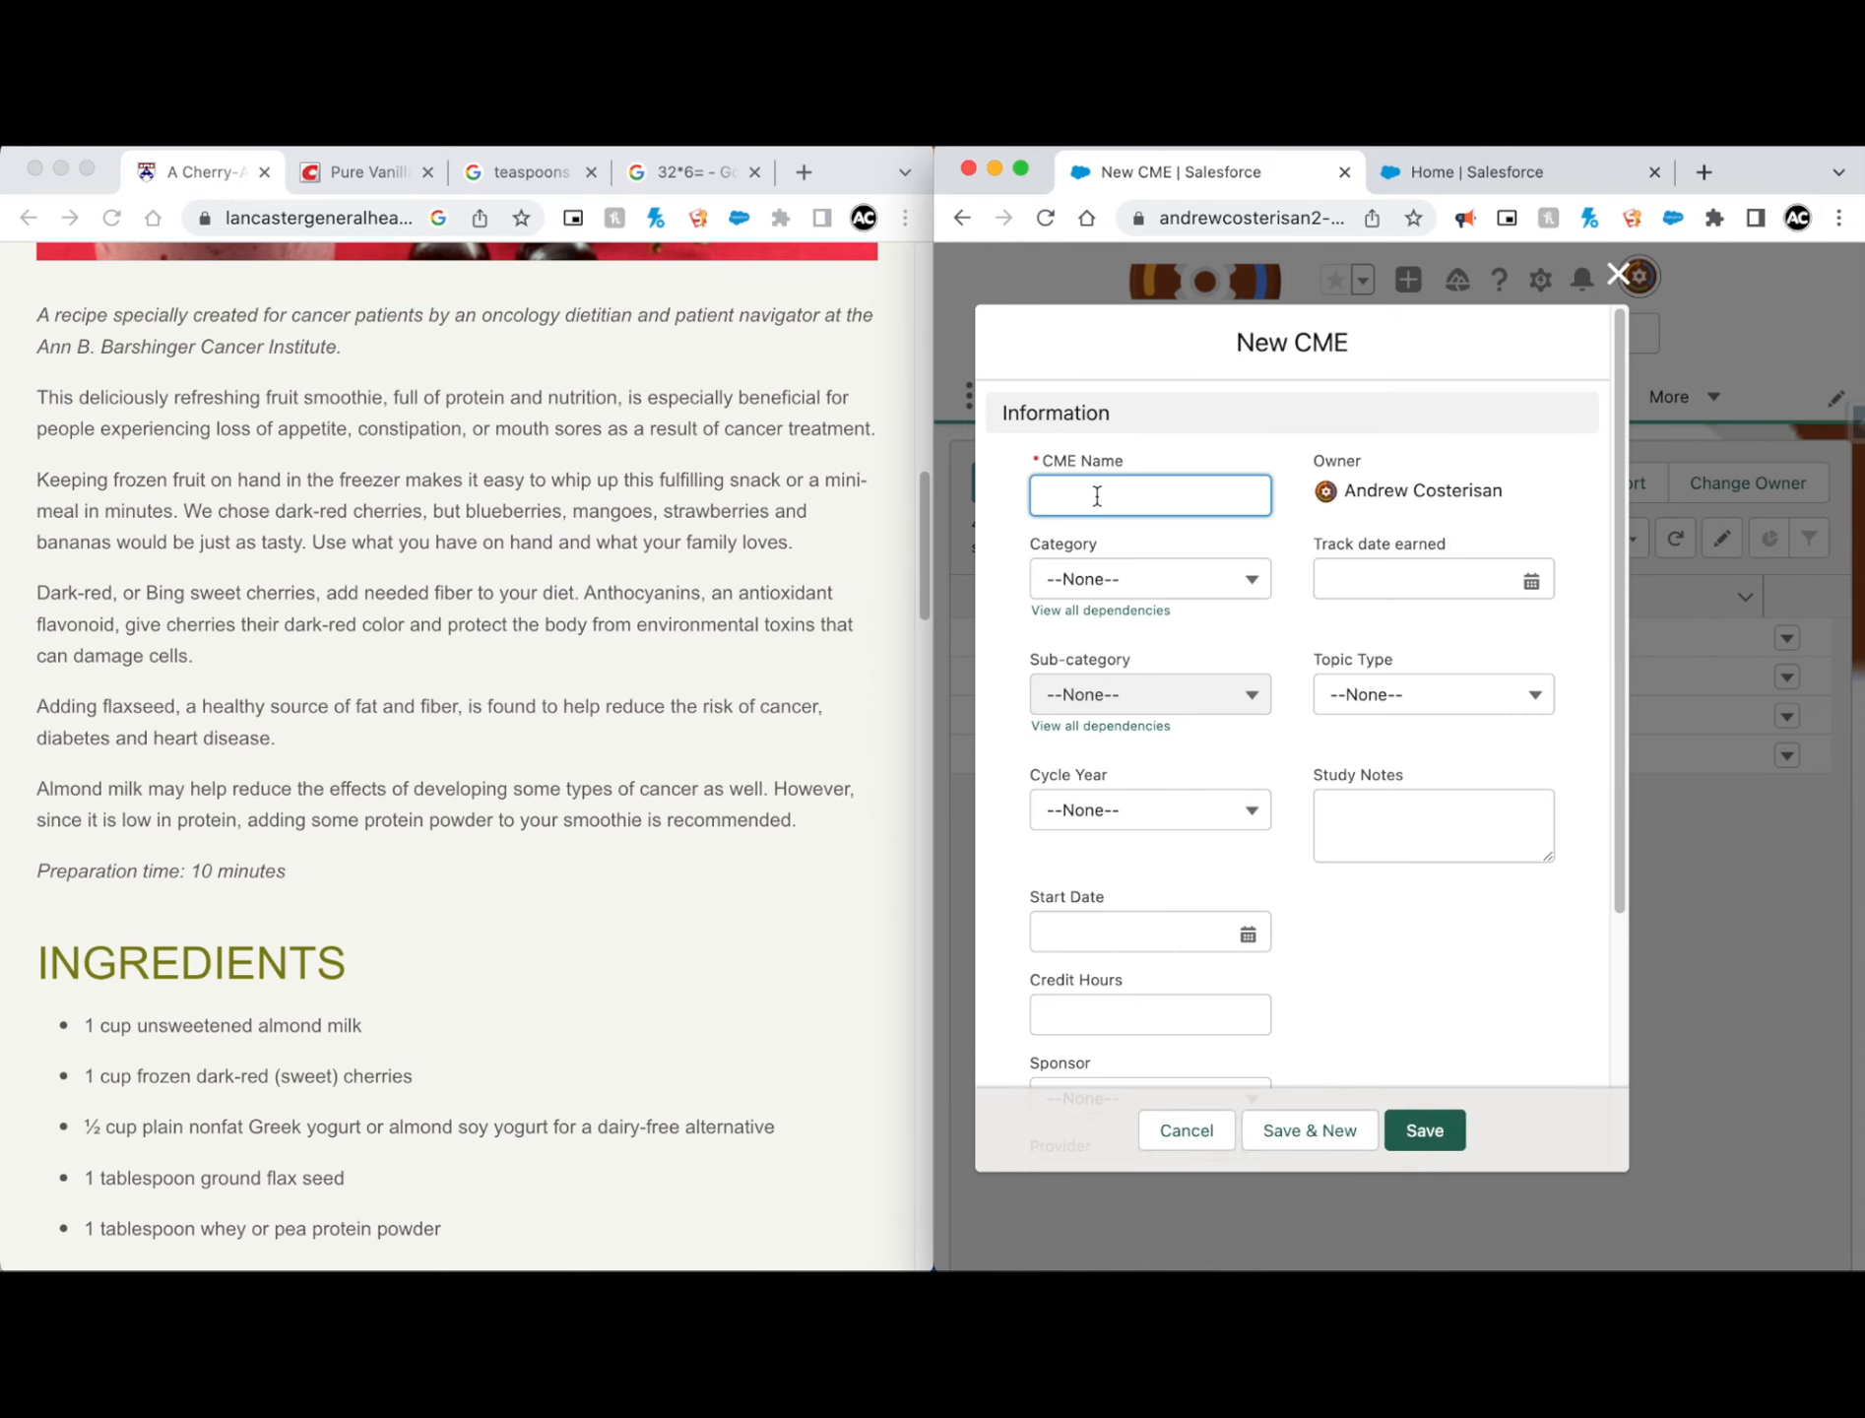
scroll(591, 483, "up", 10)
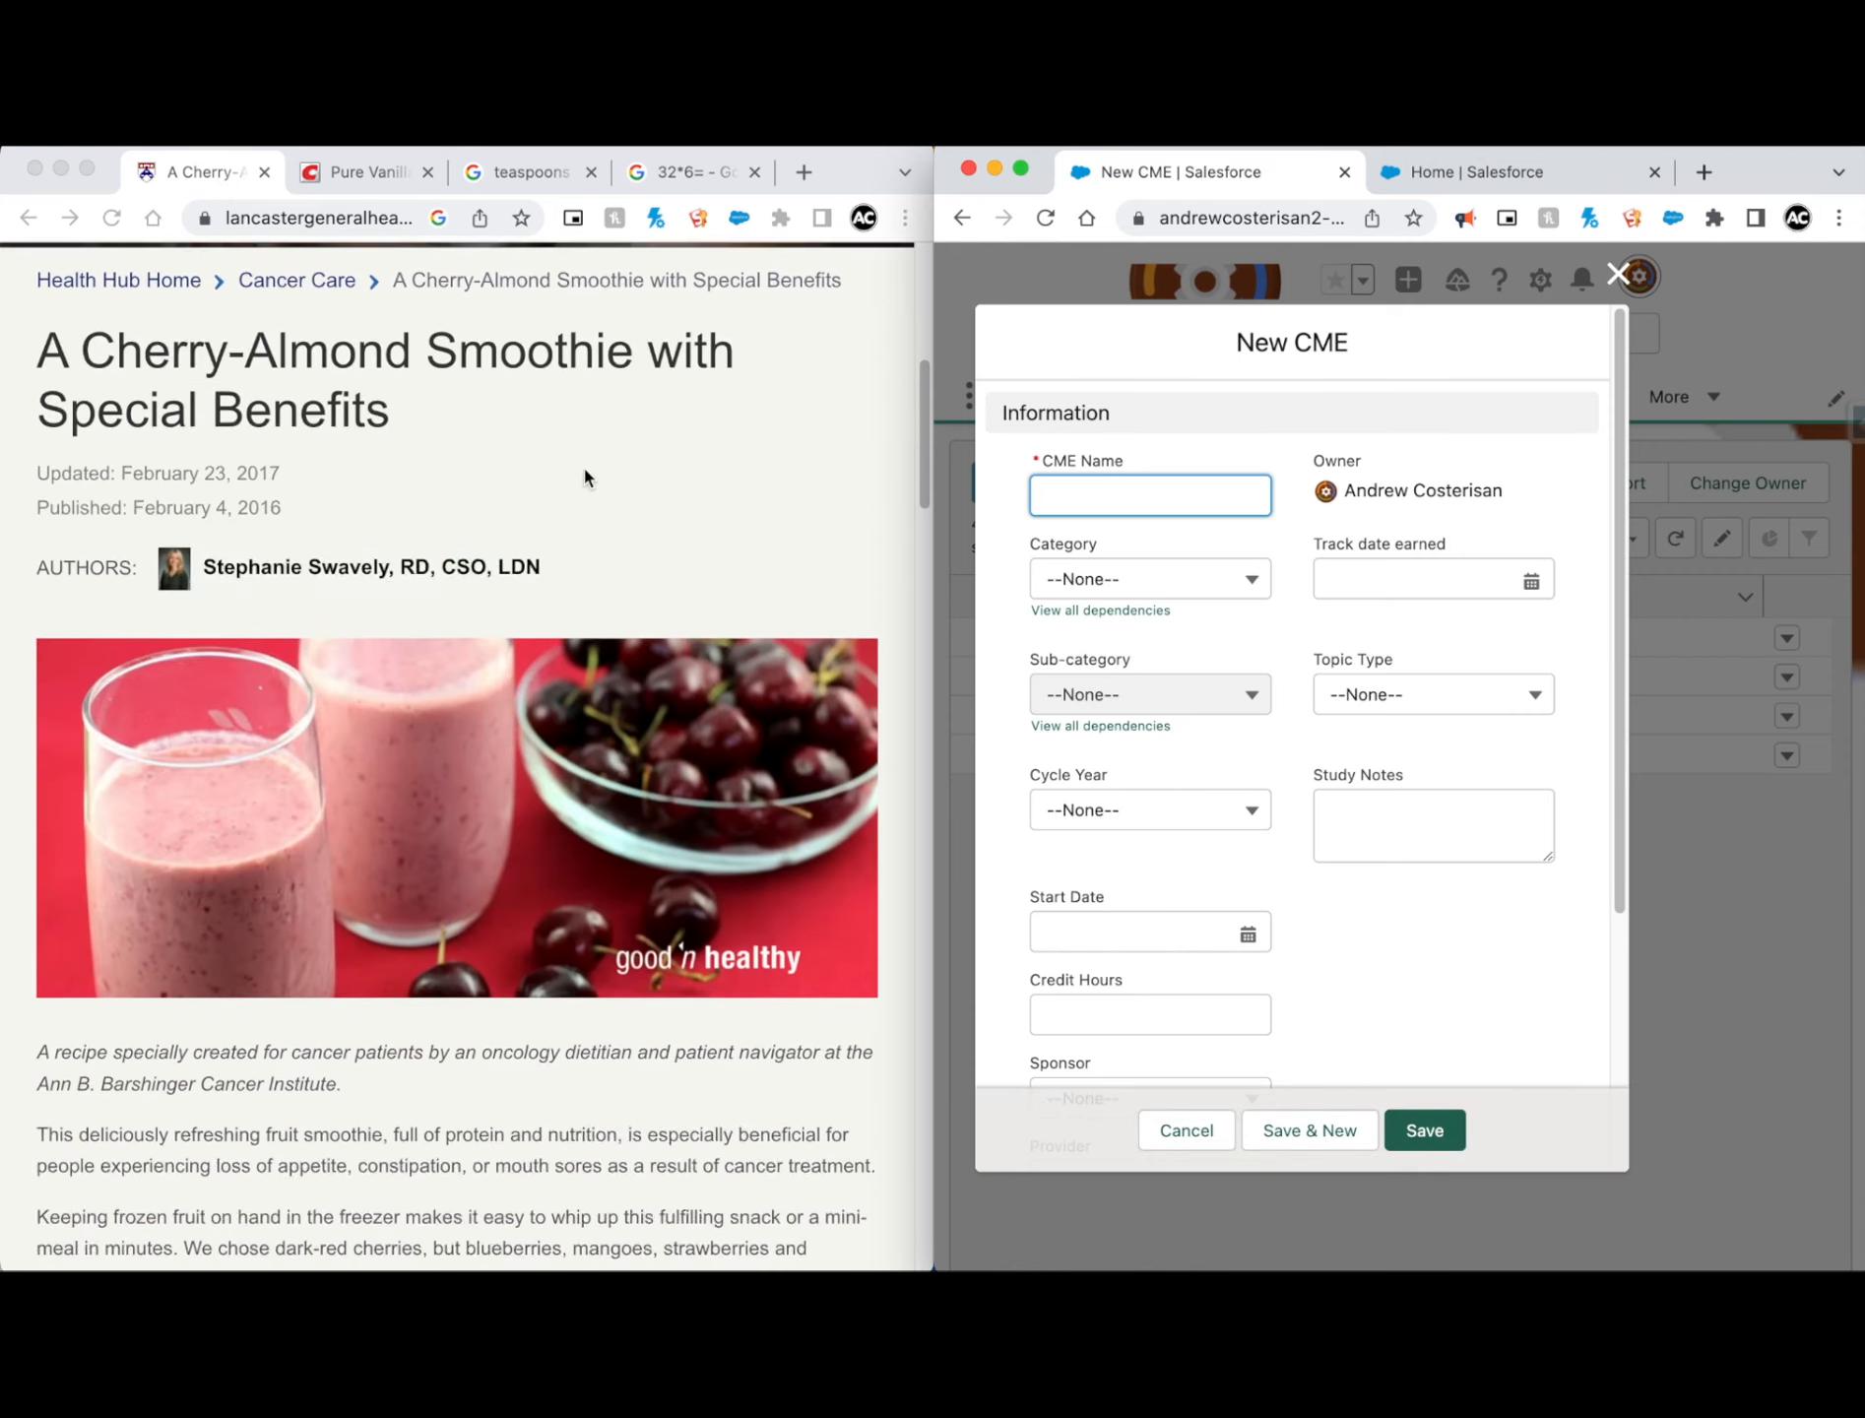
left_click(311, 547)
left_click_drag(391, 583, 49, 518)
key("super+c")
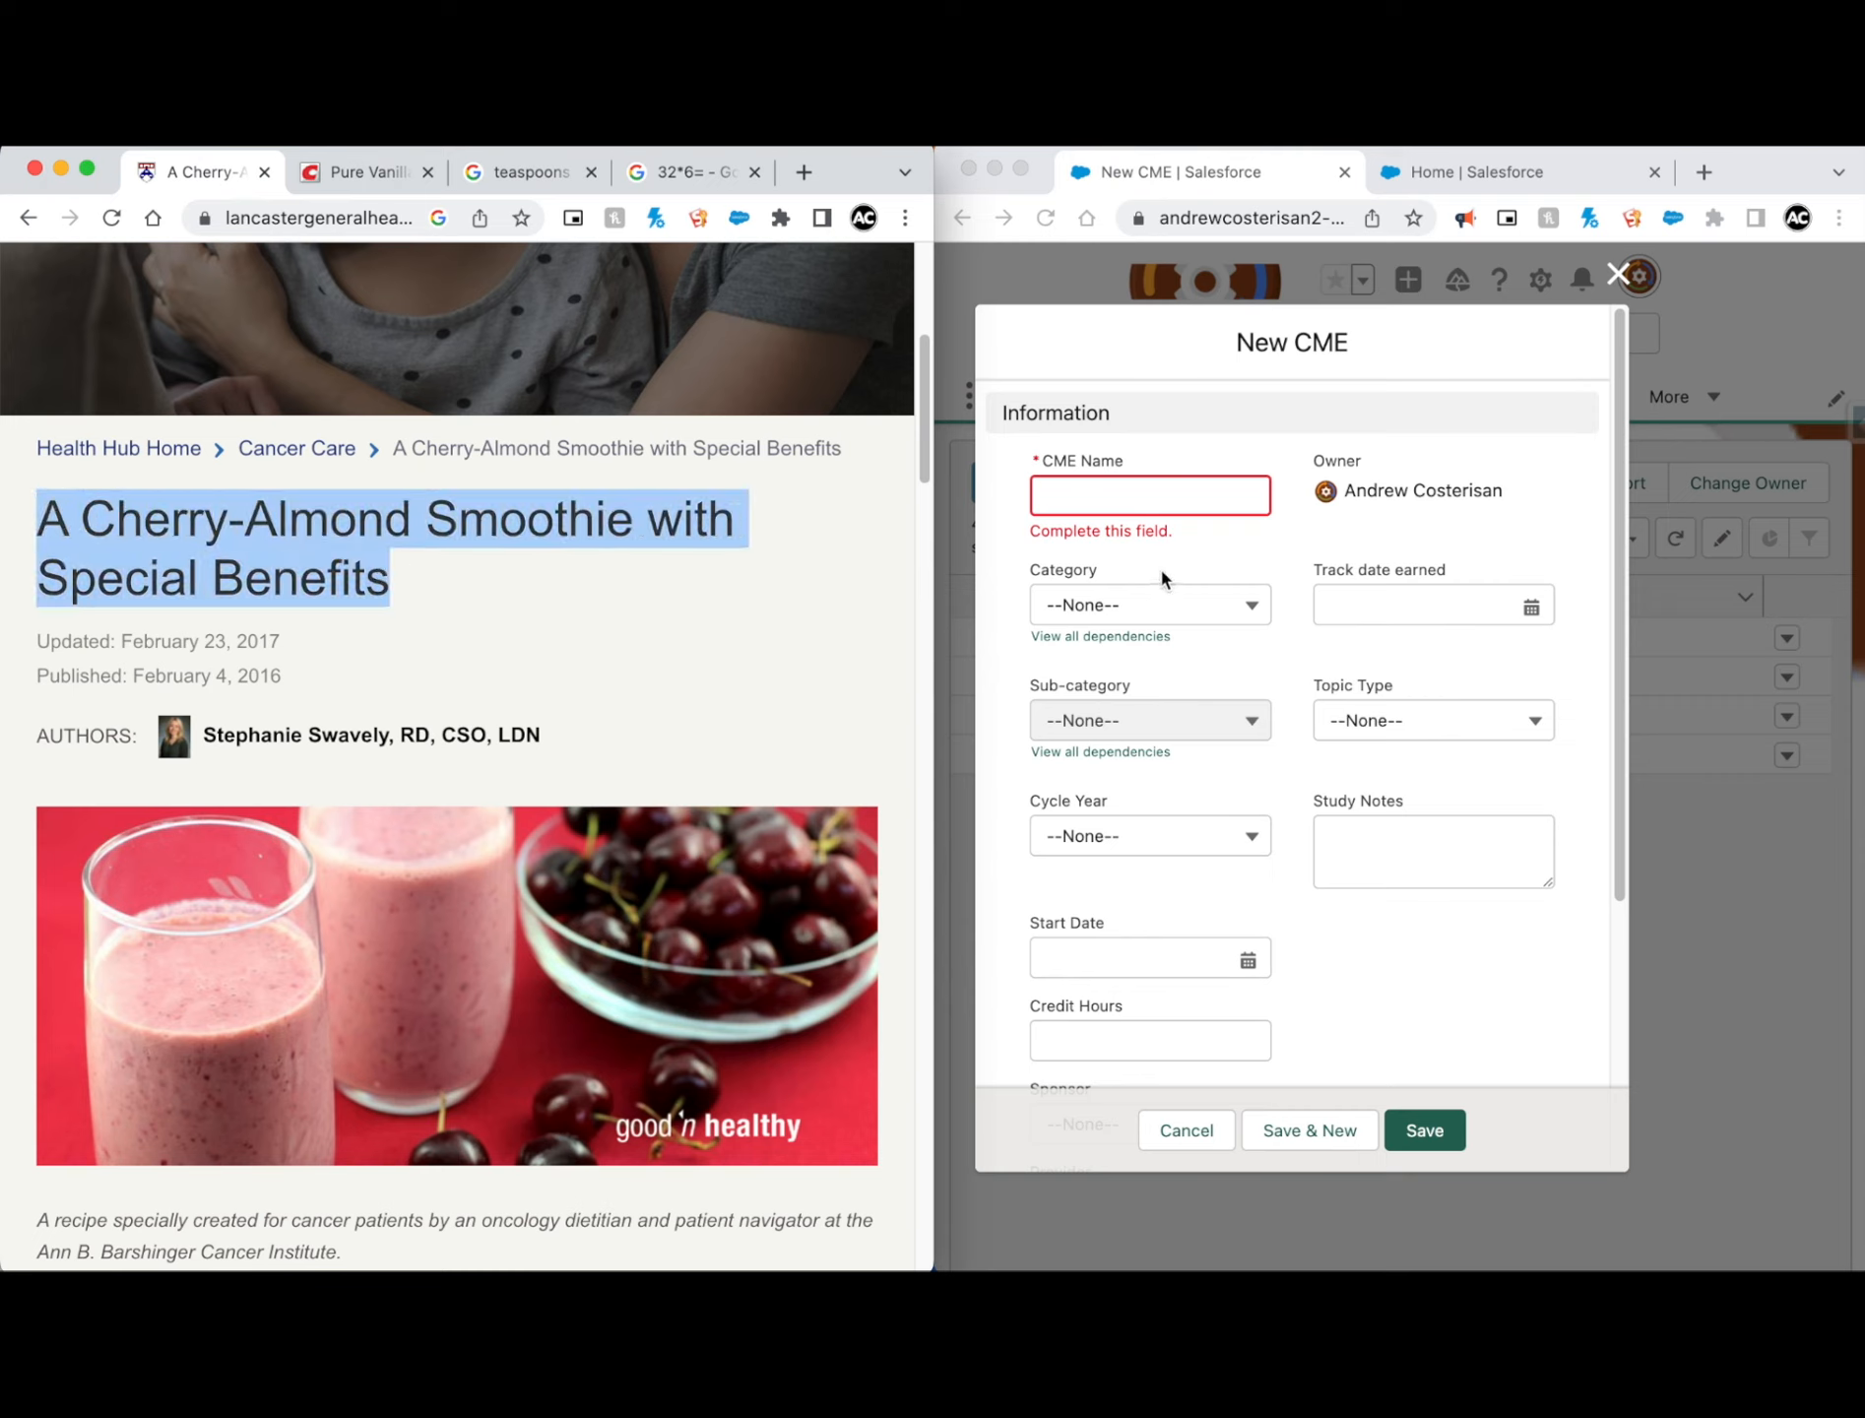
left_click(1143, 505)
key("super+v")
Step: Set the new record's Category to 2 and its Sub-category to Other
left_click(1139, 604)
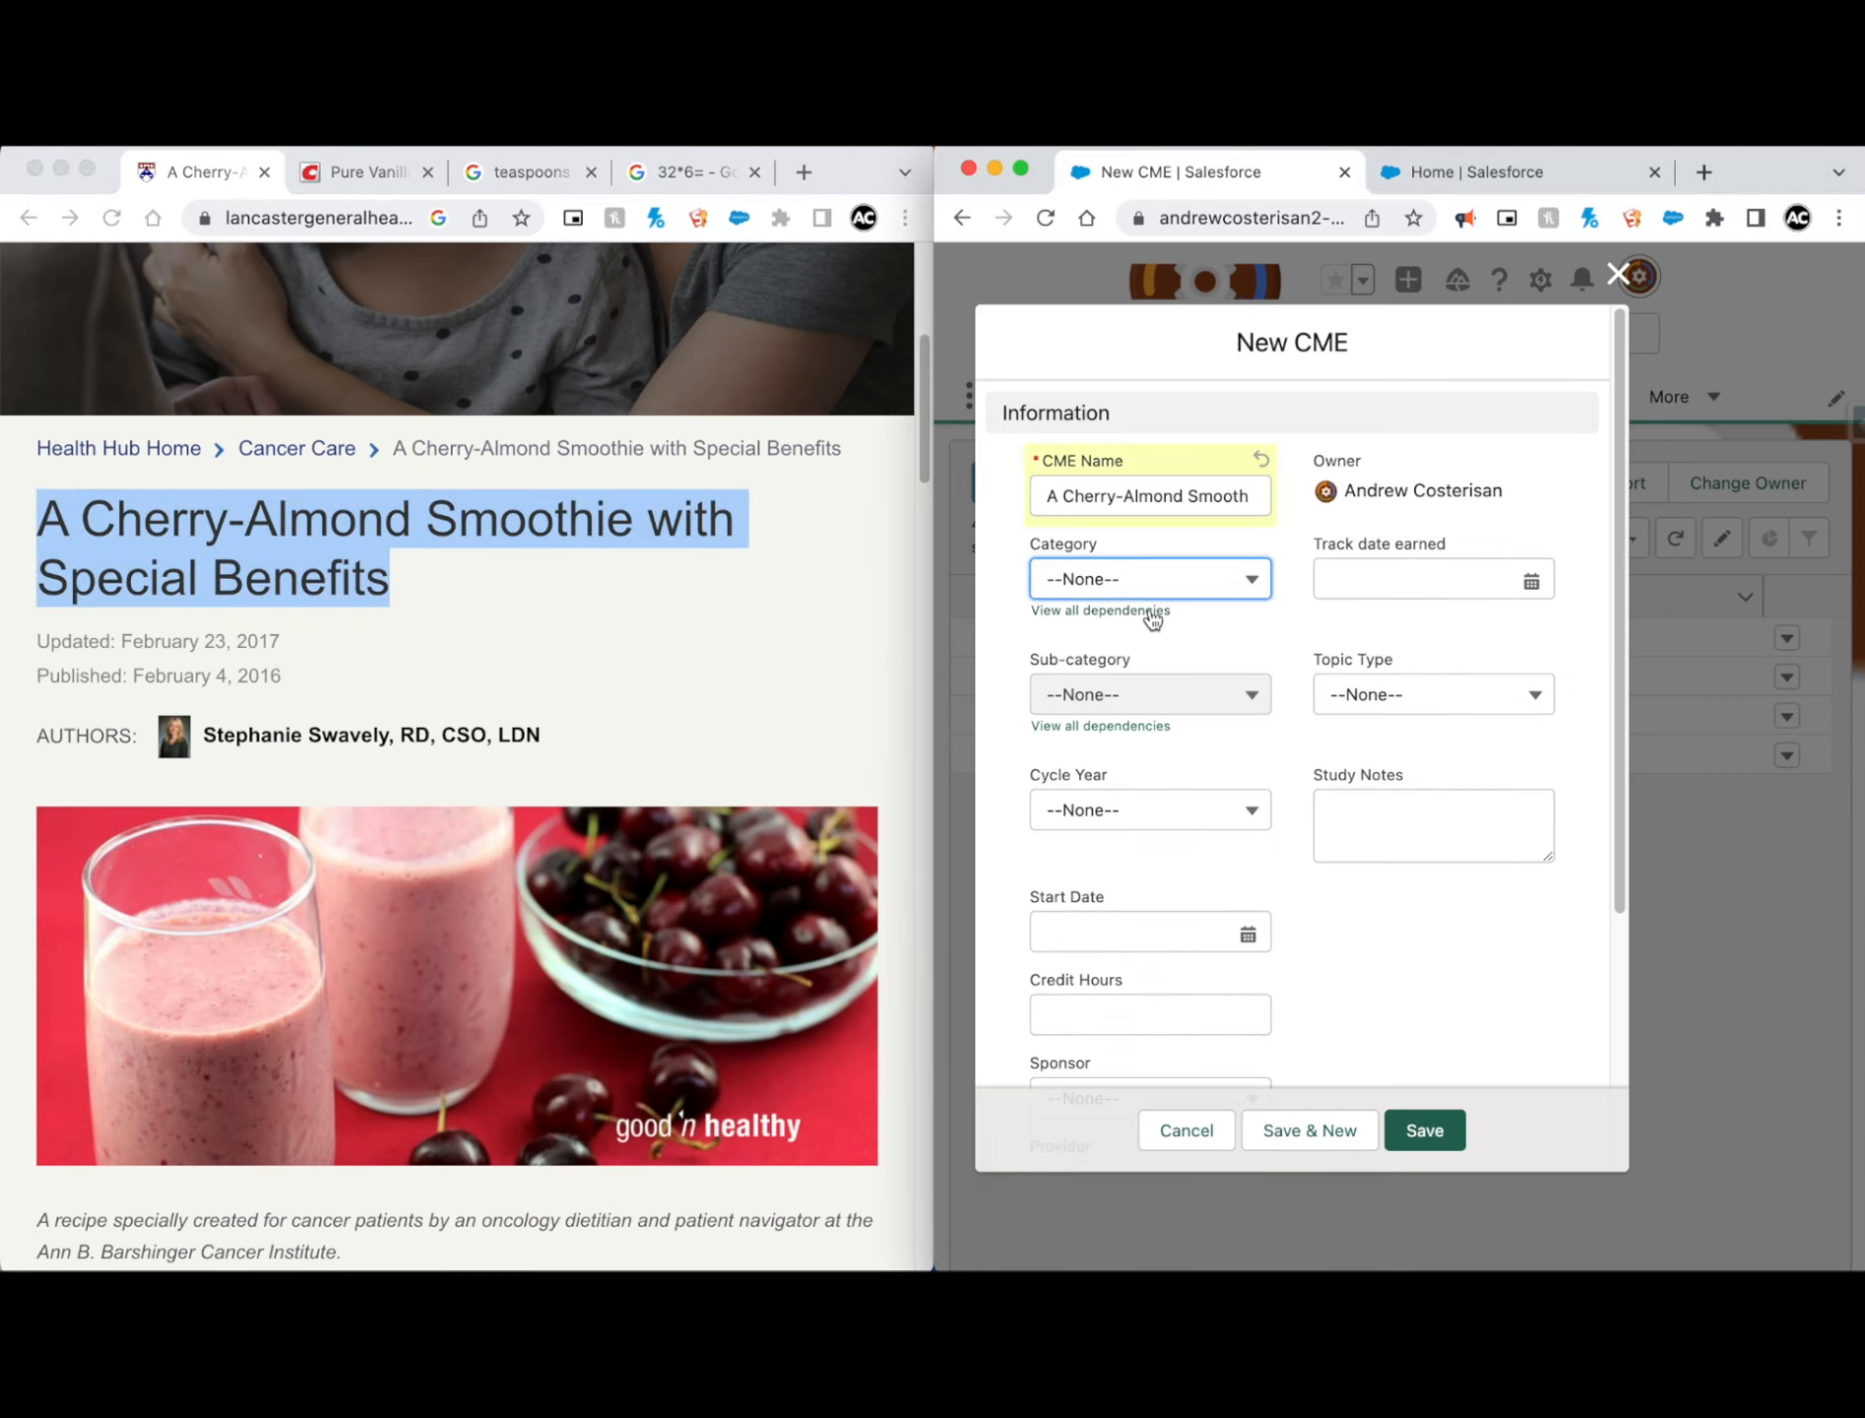
left_click(1136, 589)
left_click(1130, 717)
left_click(1126, 697)
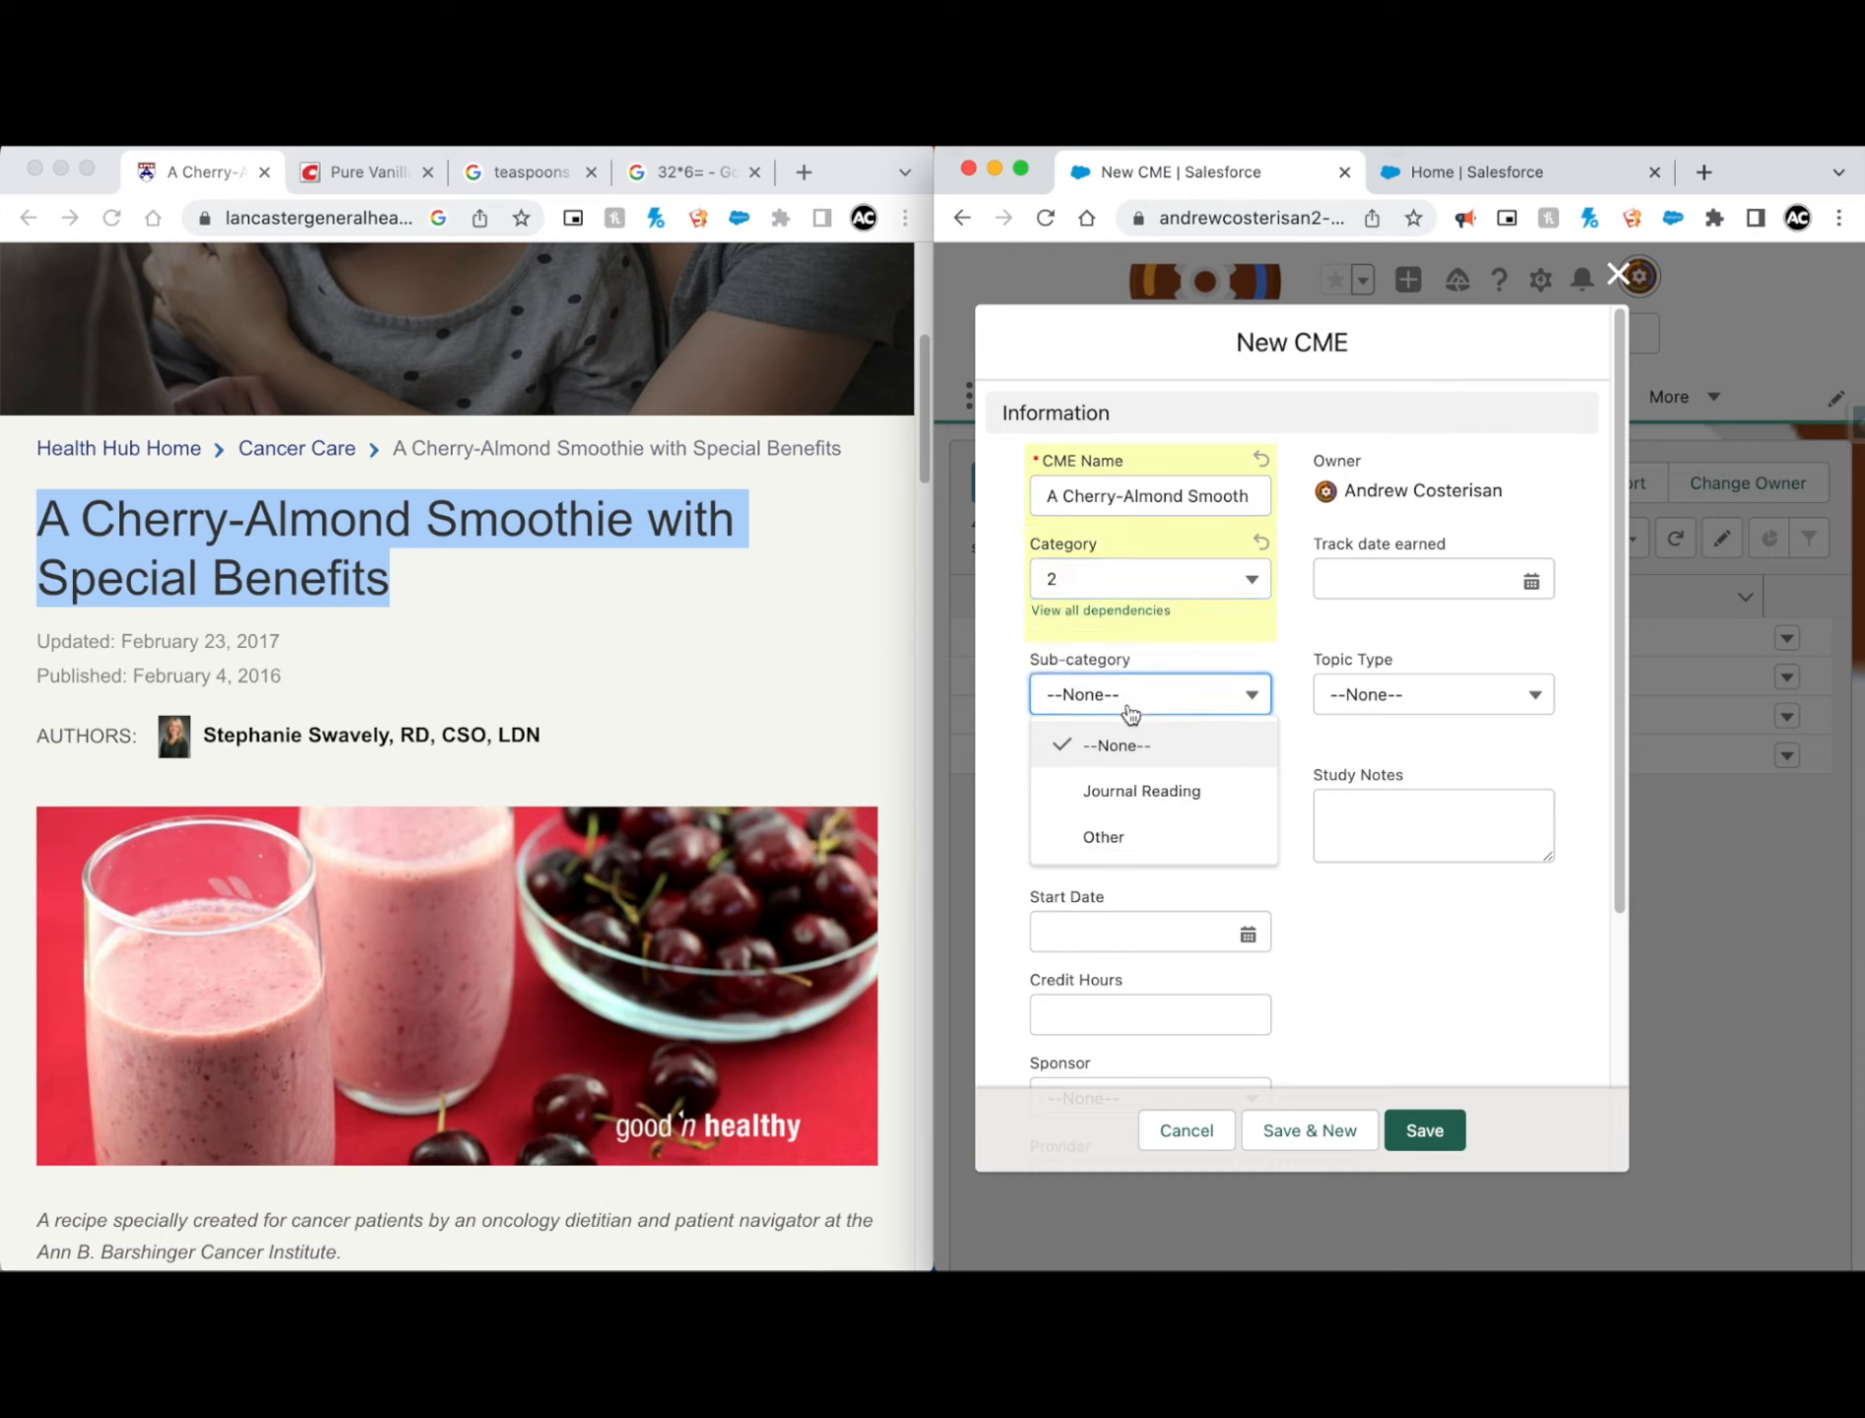
left_click(1148, 839)
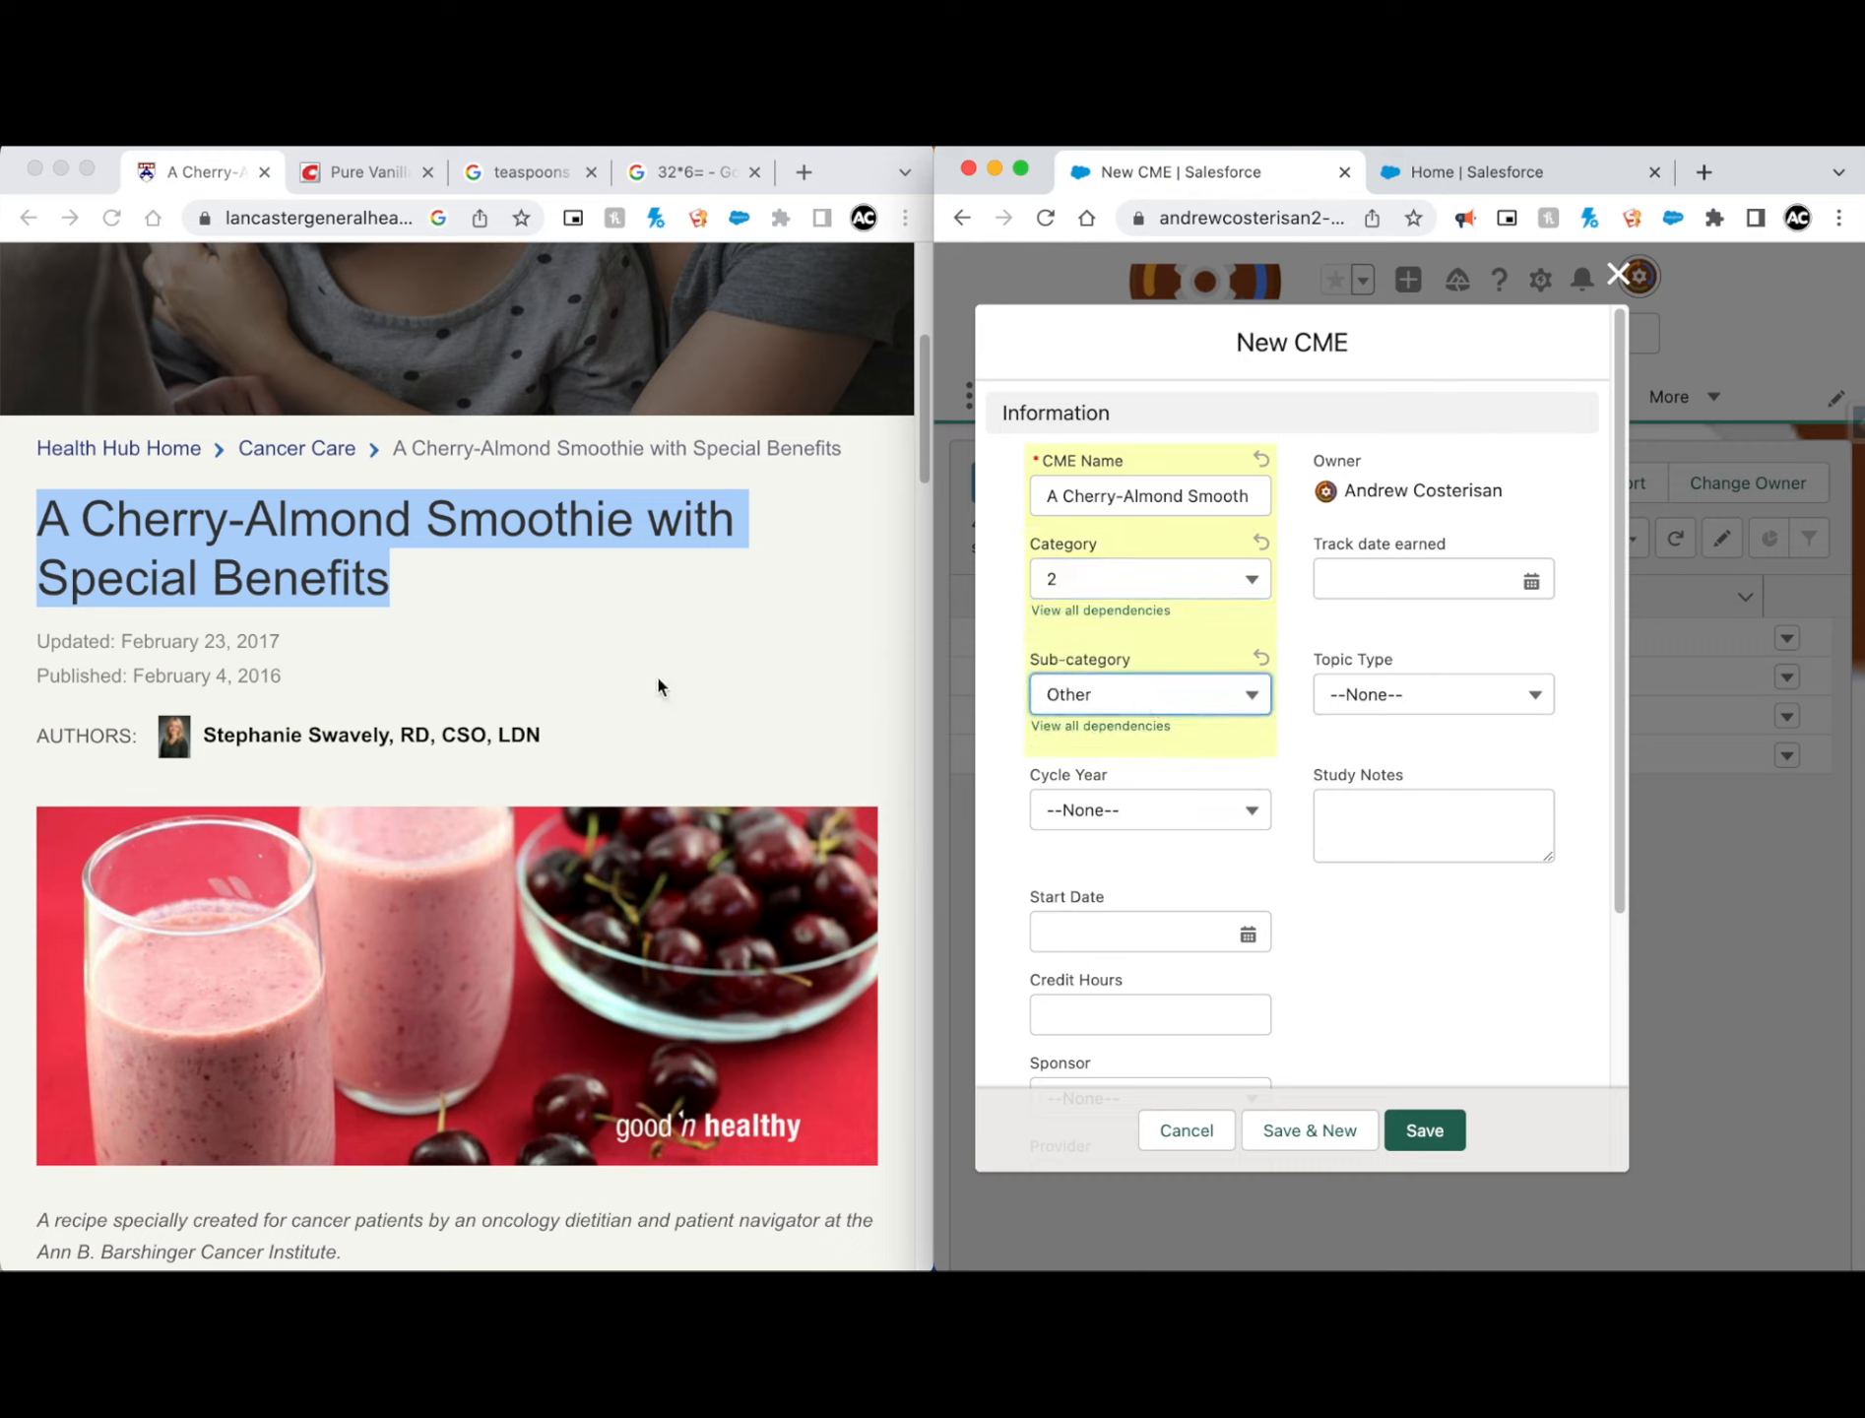
Step: Set the Cycle Year to 2022-2024 and the Start Date to 11/6/2022
left_click(1091, 811)
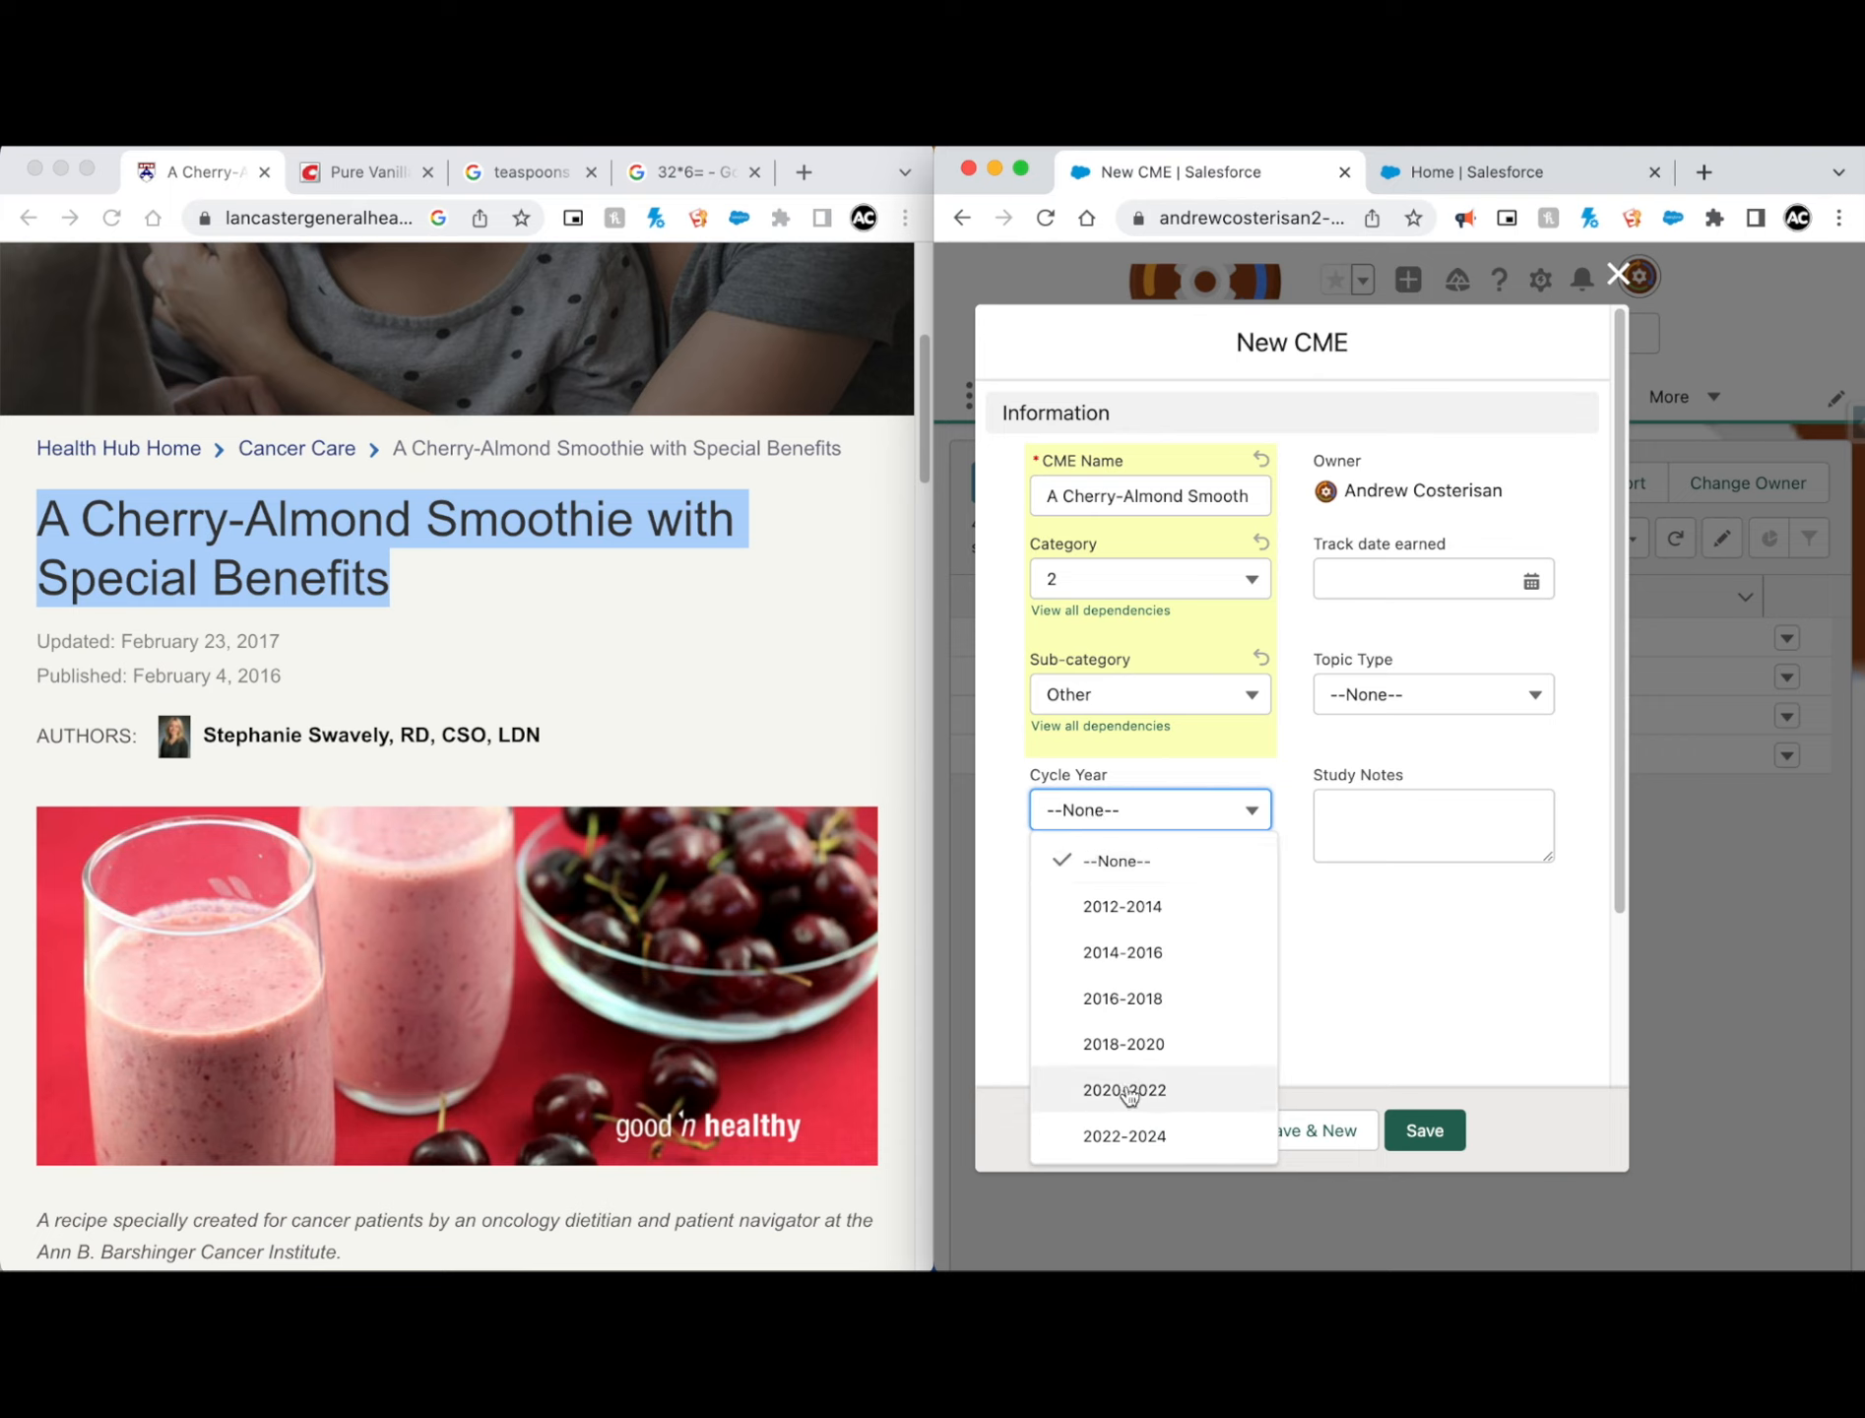
left_click(1130, 1129)
left_click(1248, 934)
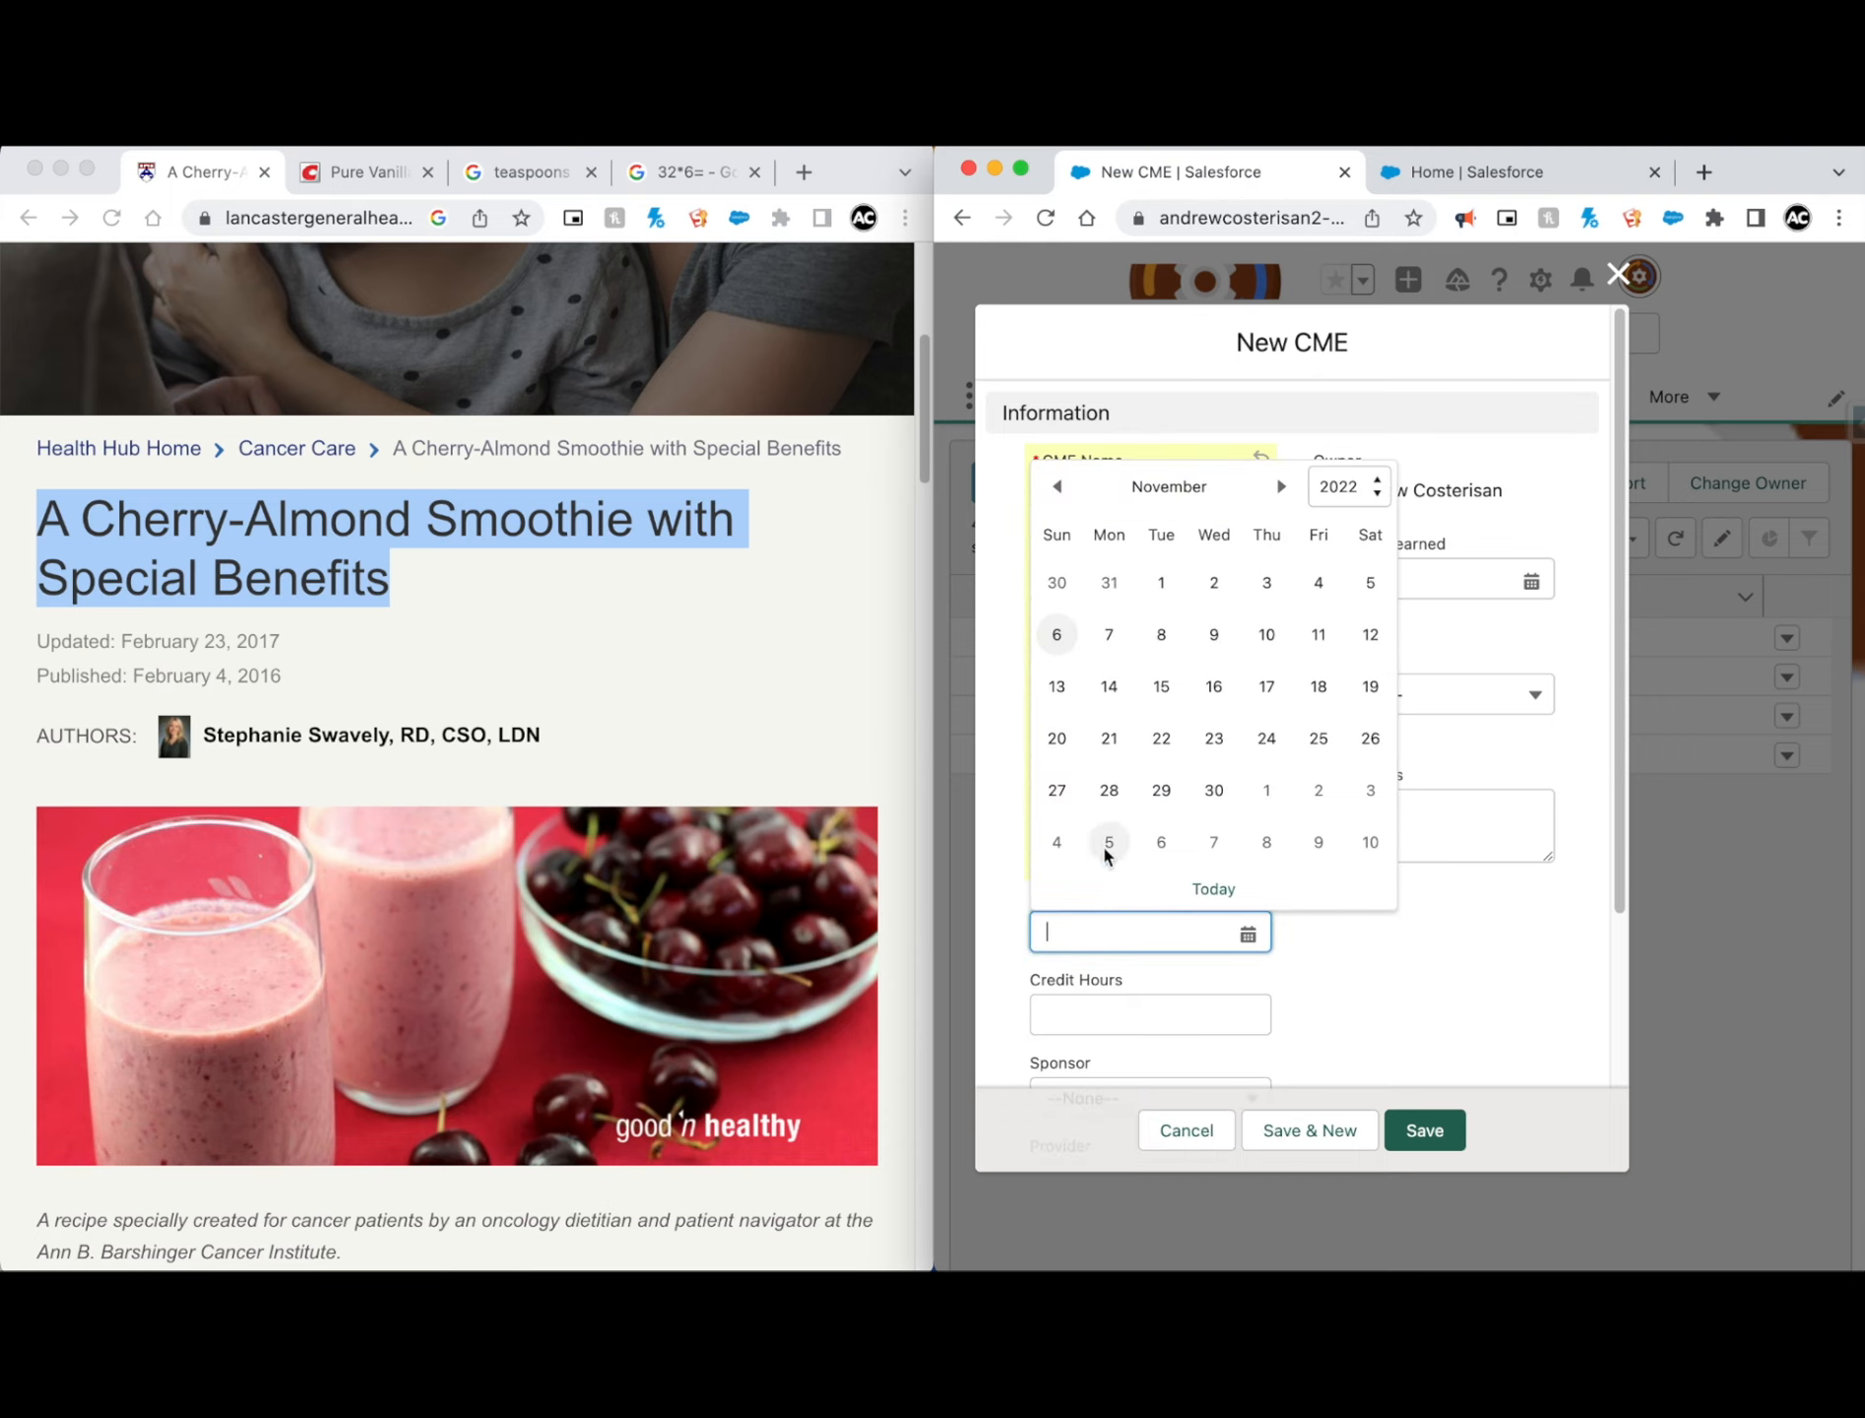
left_click(1052, 639)
Step: Set the Credit Hours to 0.10 and look through the Sponsor choices without picking one
scroll(1267, 738, "down", 3)
left_click(1143, 825)
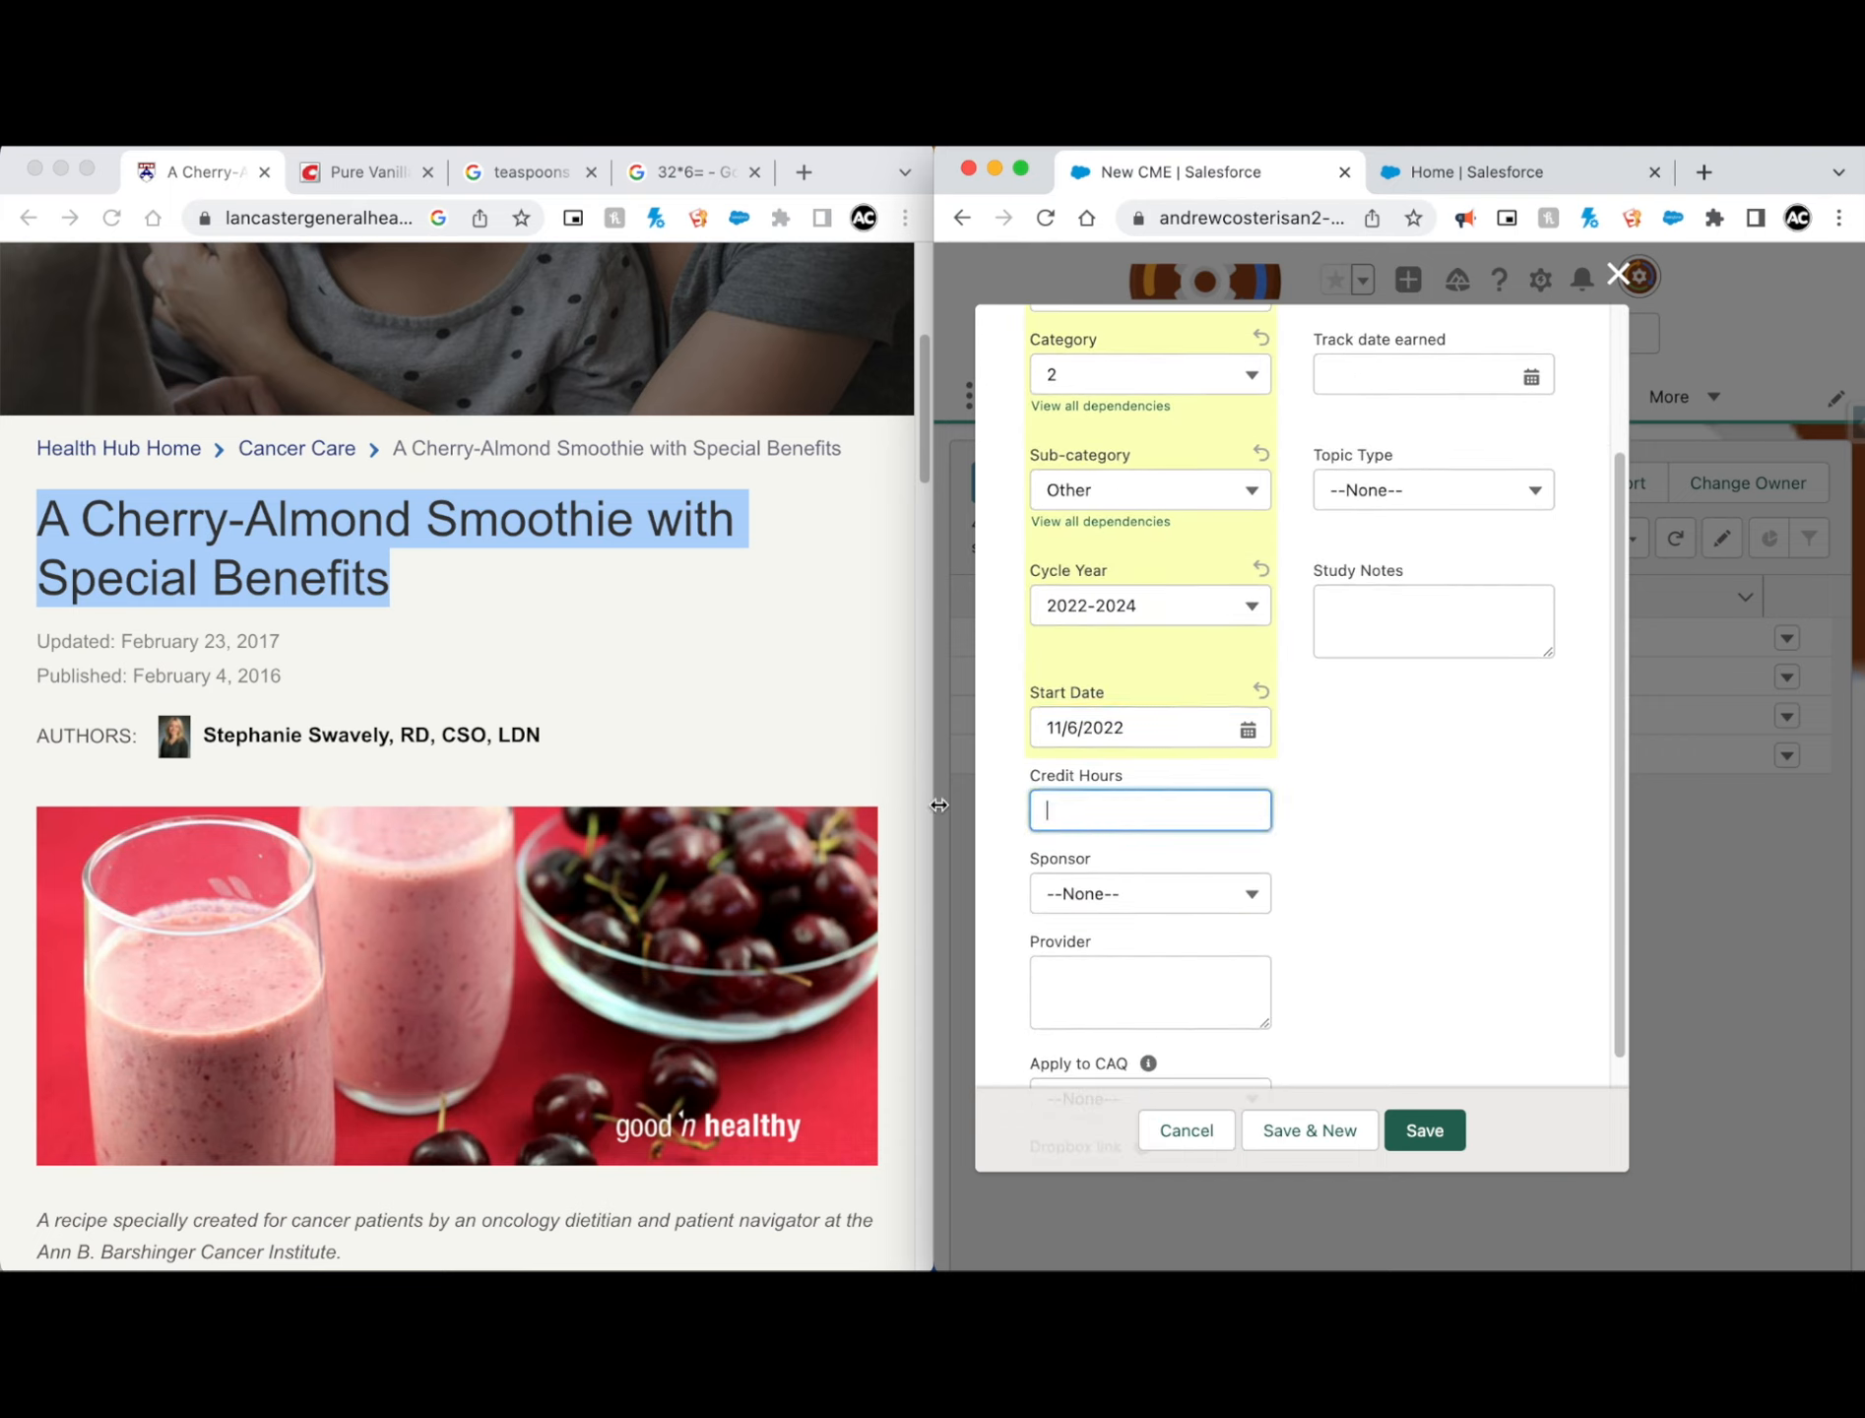
type("0.1")
left_click(1323, 775)
left_click(1180, 891)
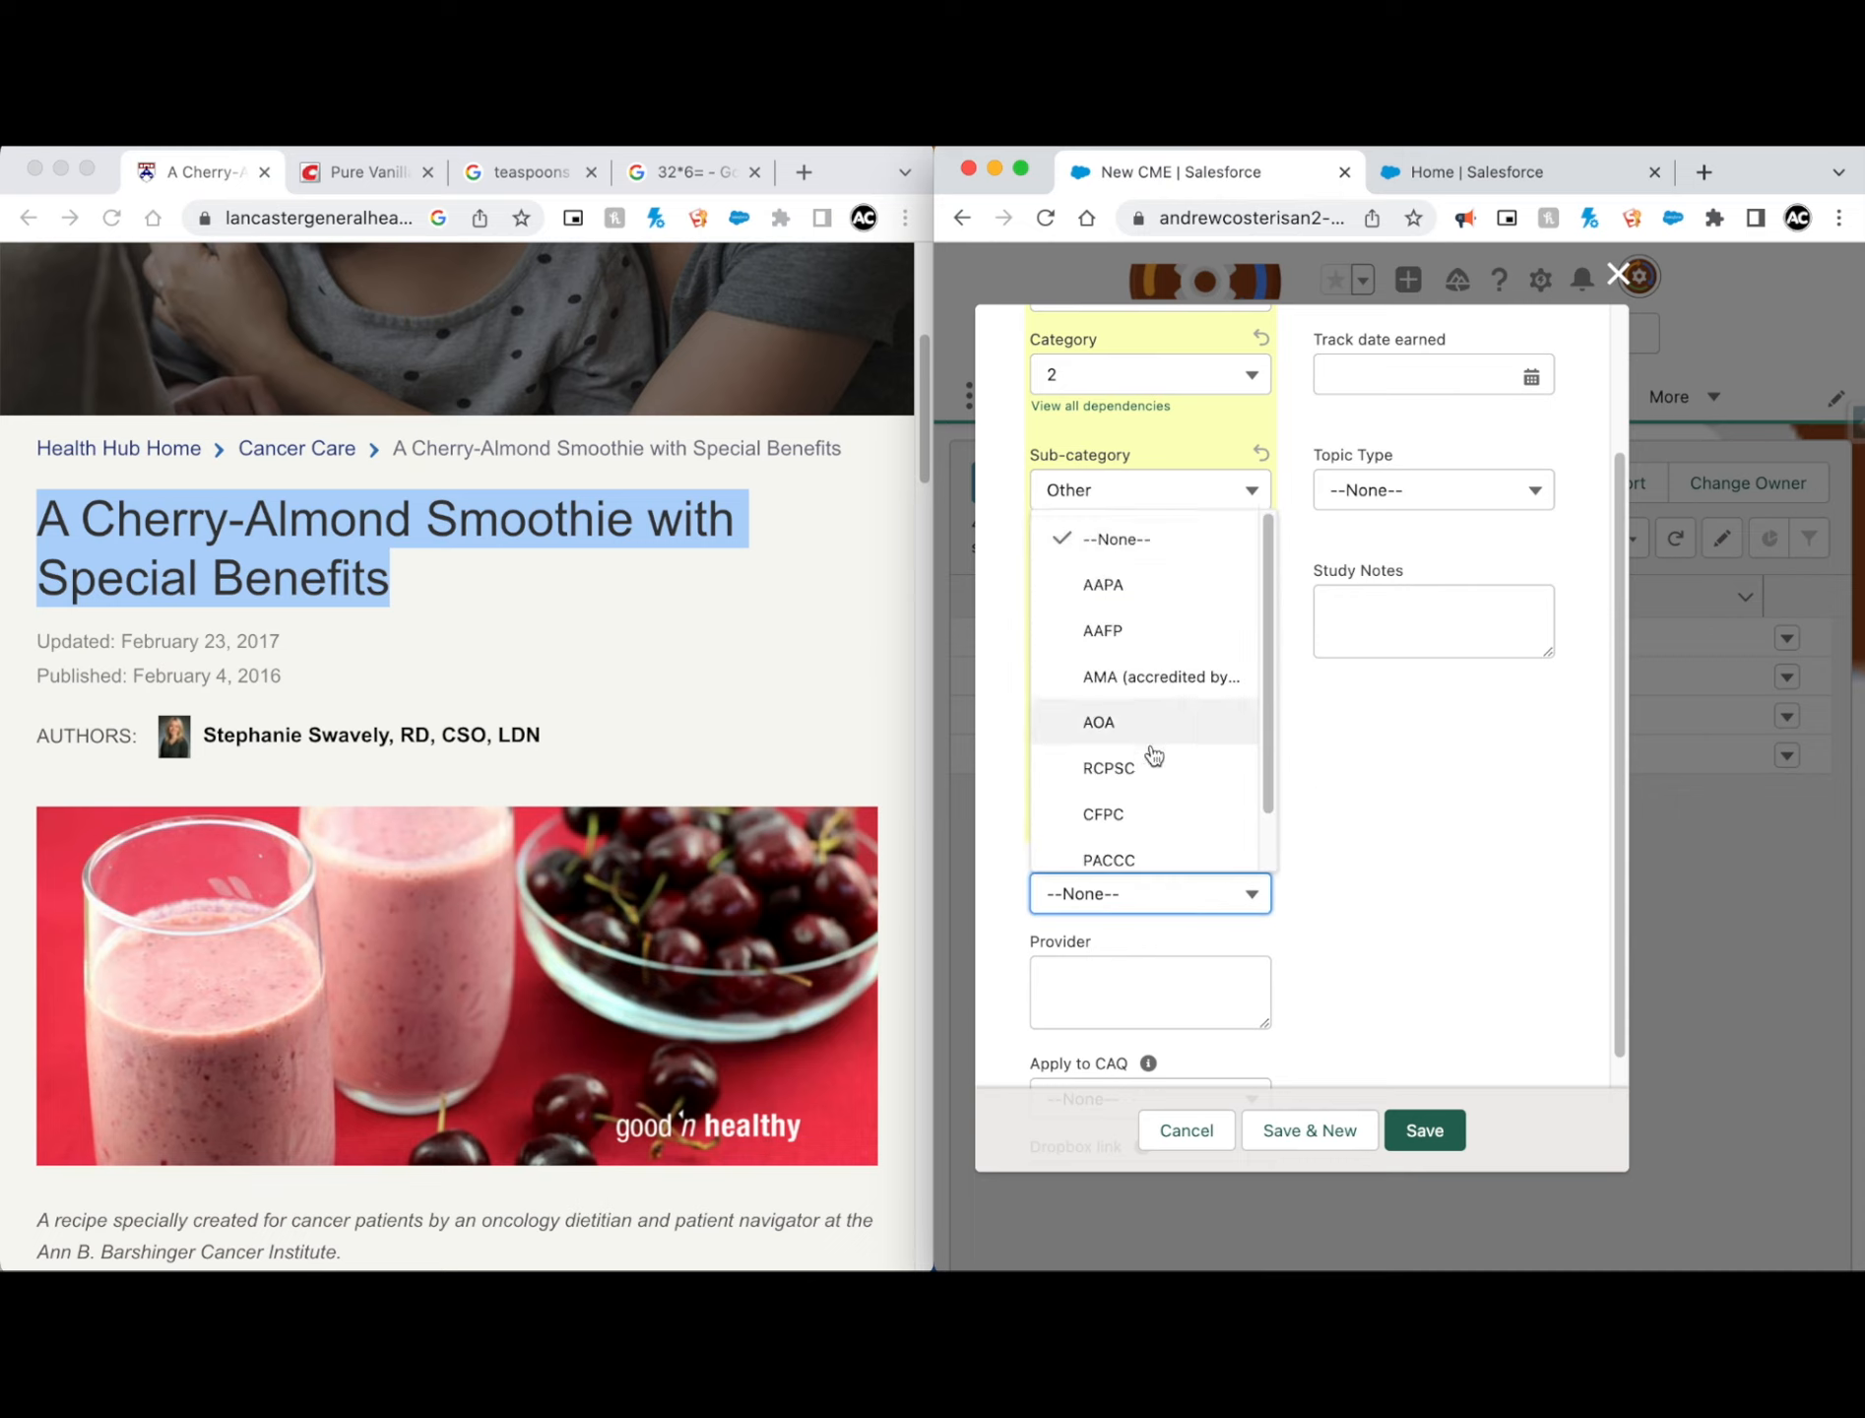
left_click(1363, 802)
scroll(1201, 881, "down", 2)
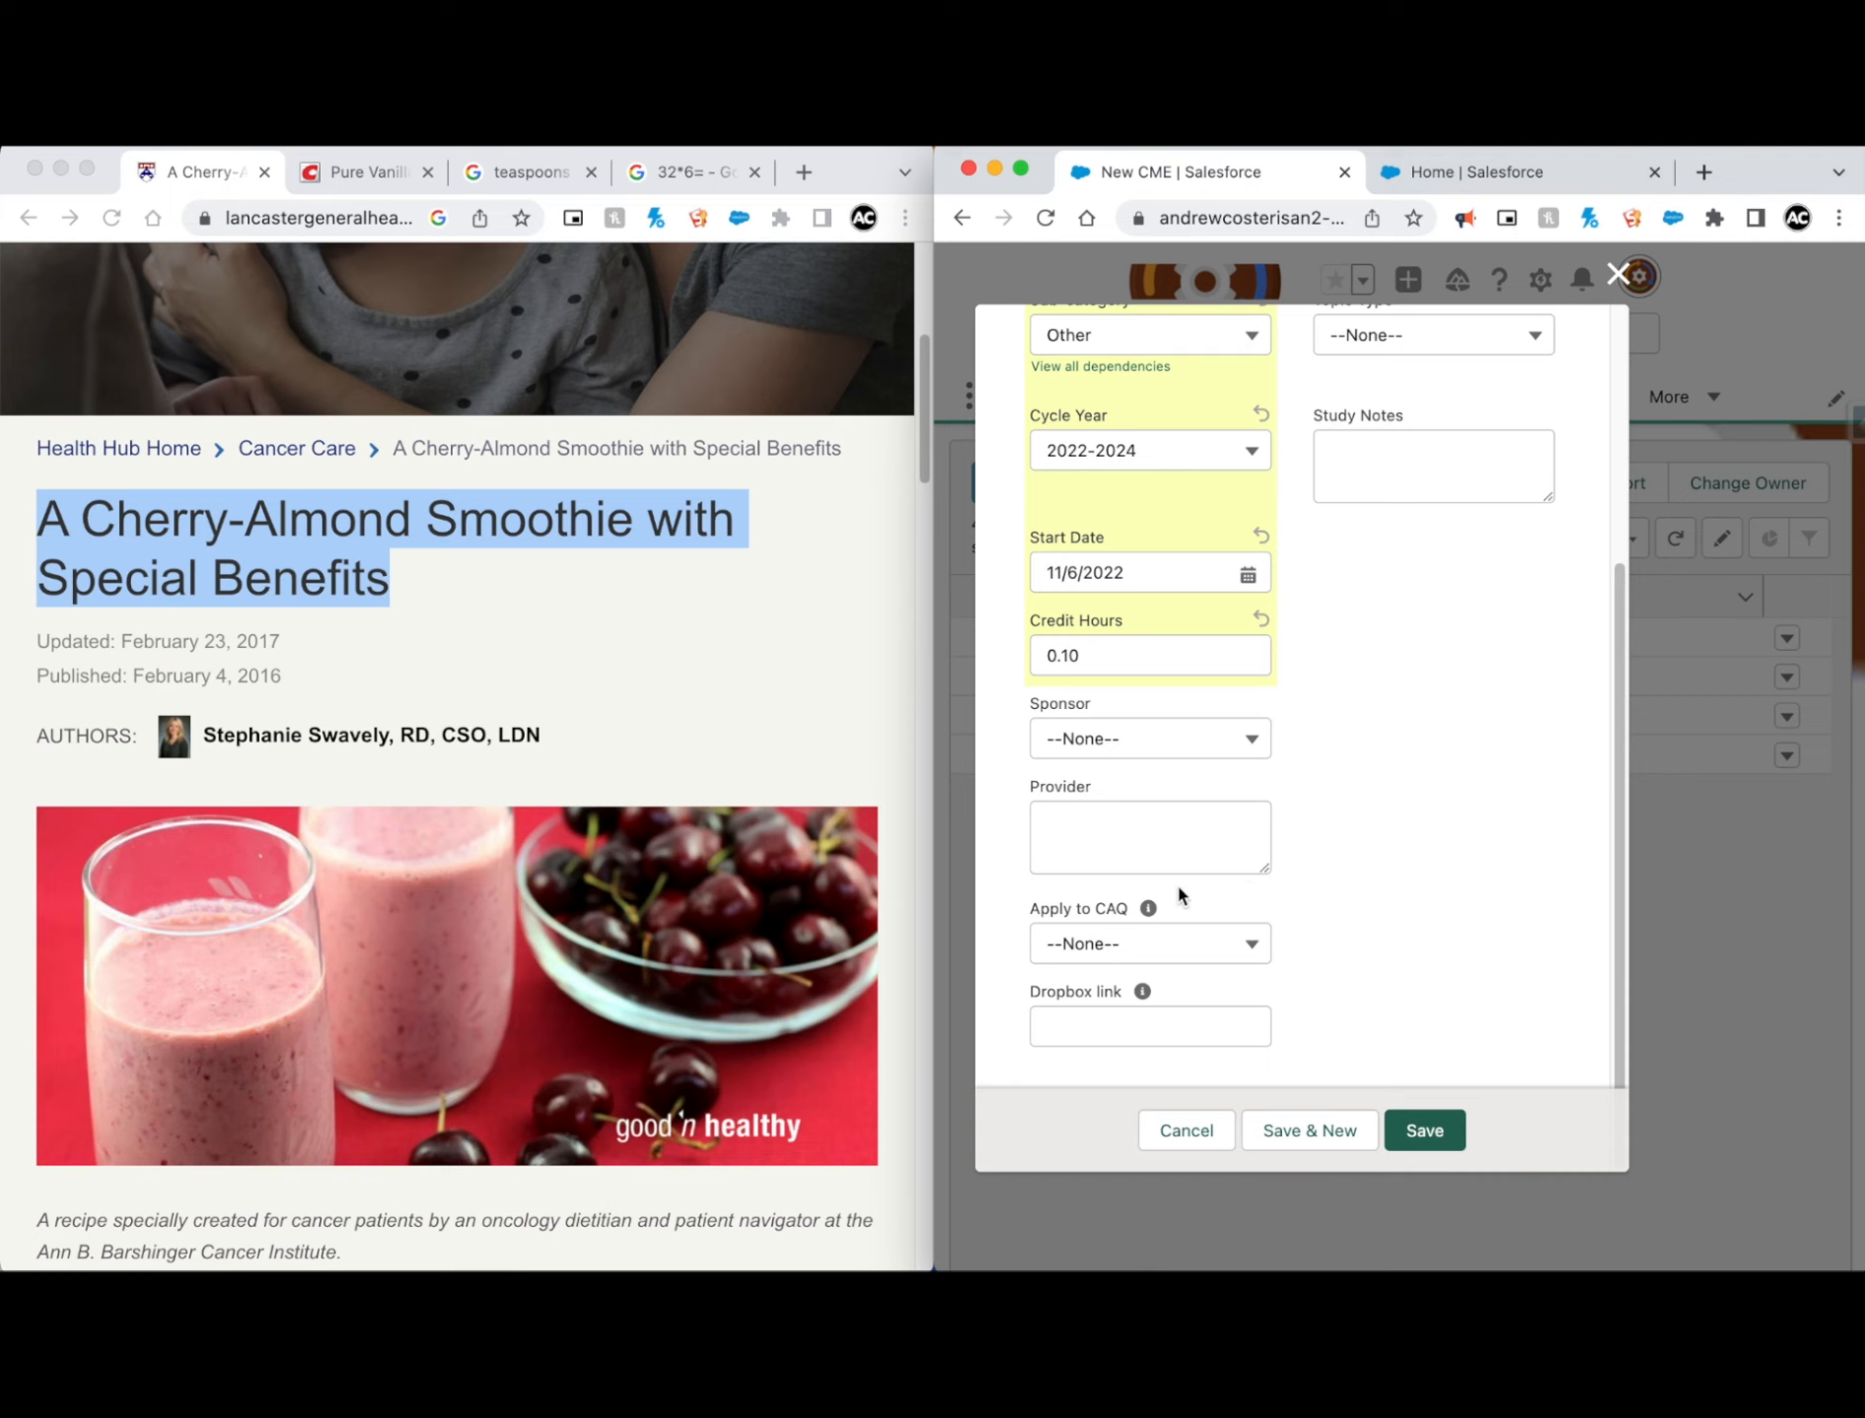
Step: Set Track date earned to 11/6/2022 and look through the Topic Type choices without picking one
scroll(1389, 823, "up", 1)
scroll(1188, 960, "down", 1)
scroll(1368, 777, "up", 5)
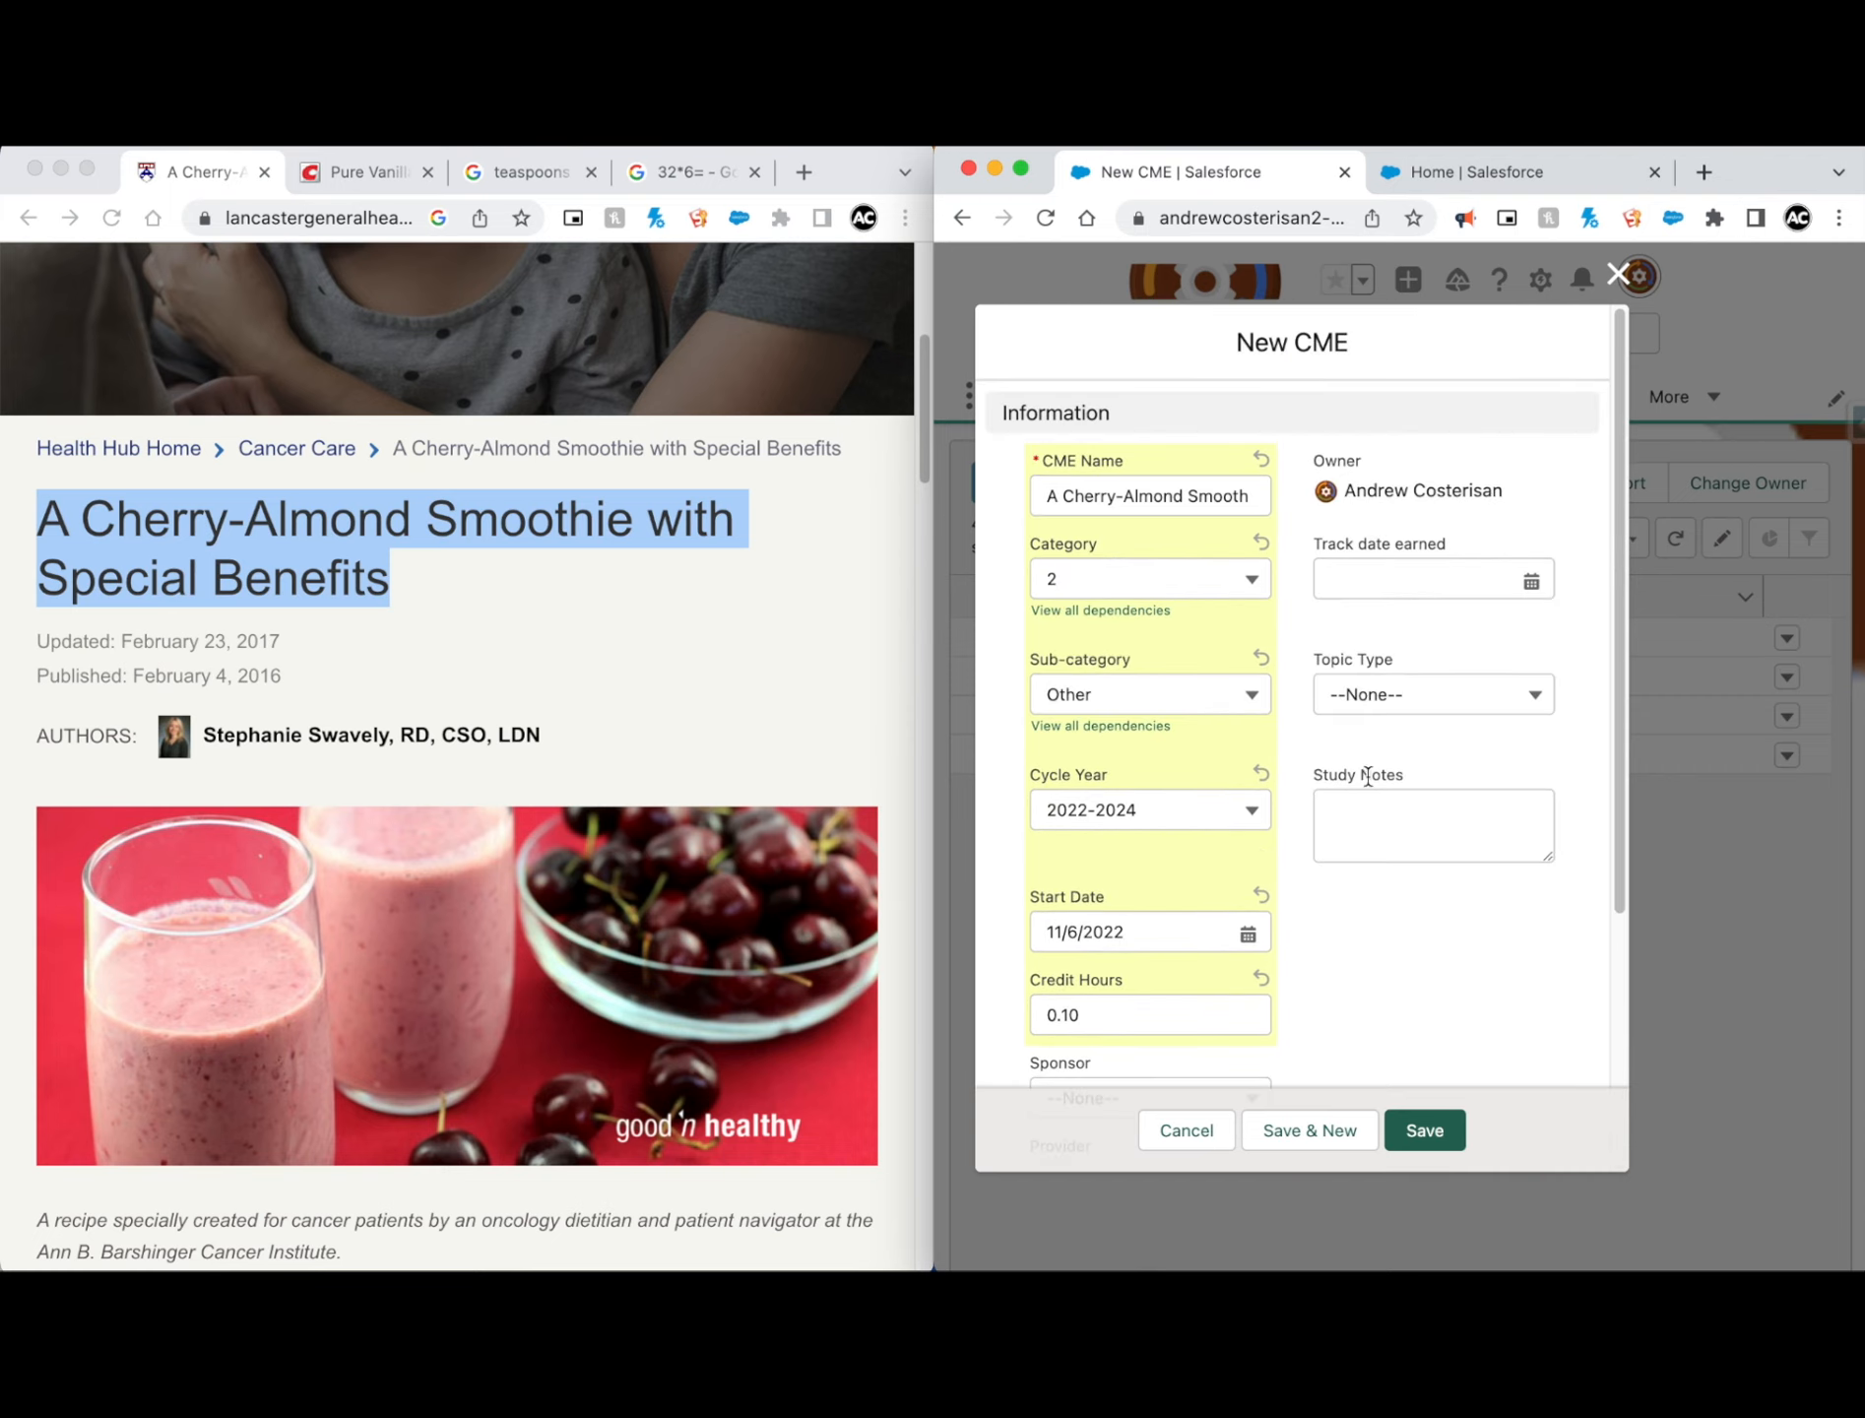
left_click(1532, 582)
left_click(1337, 760)
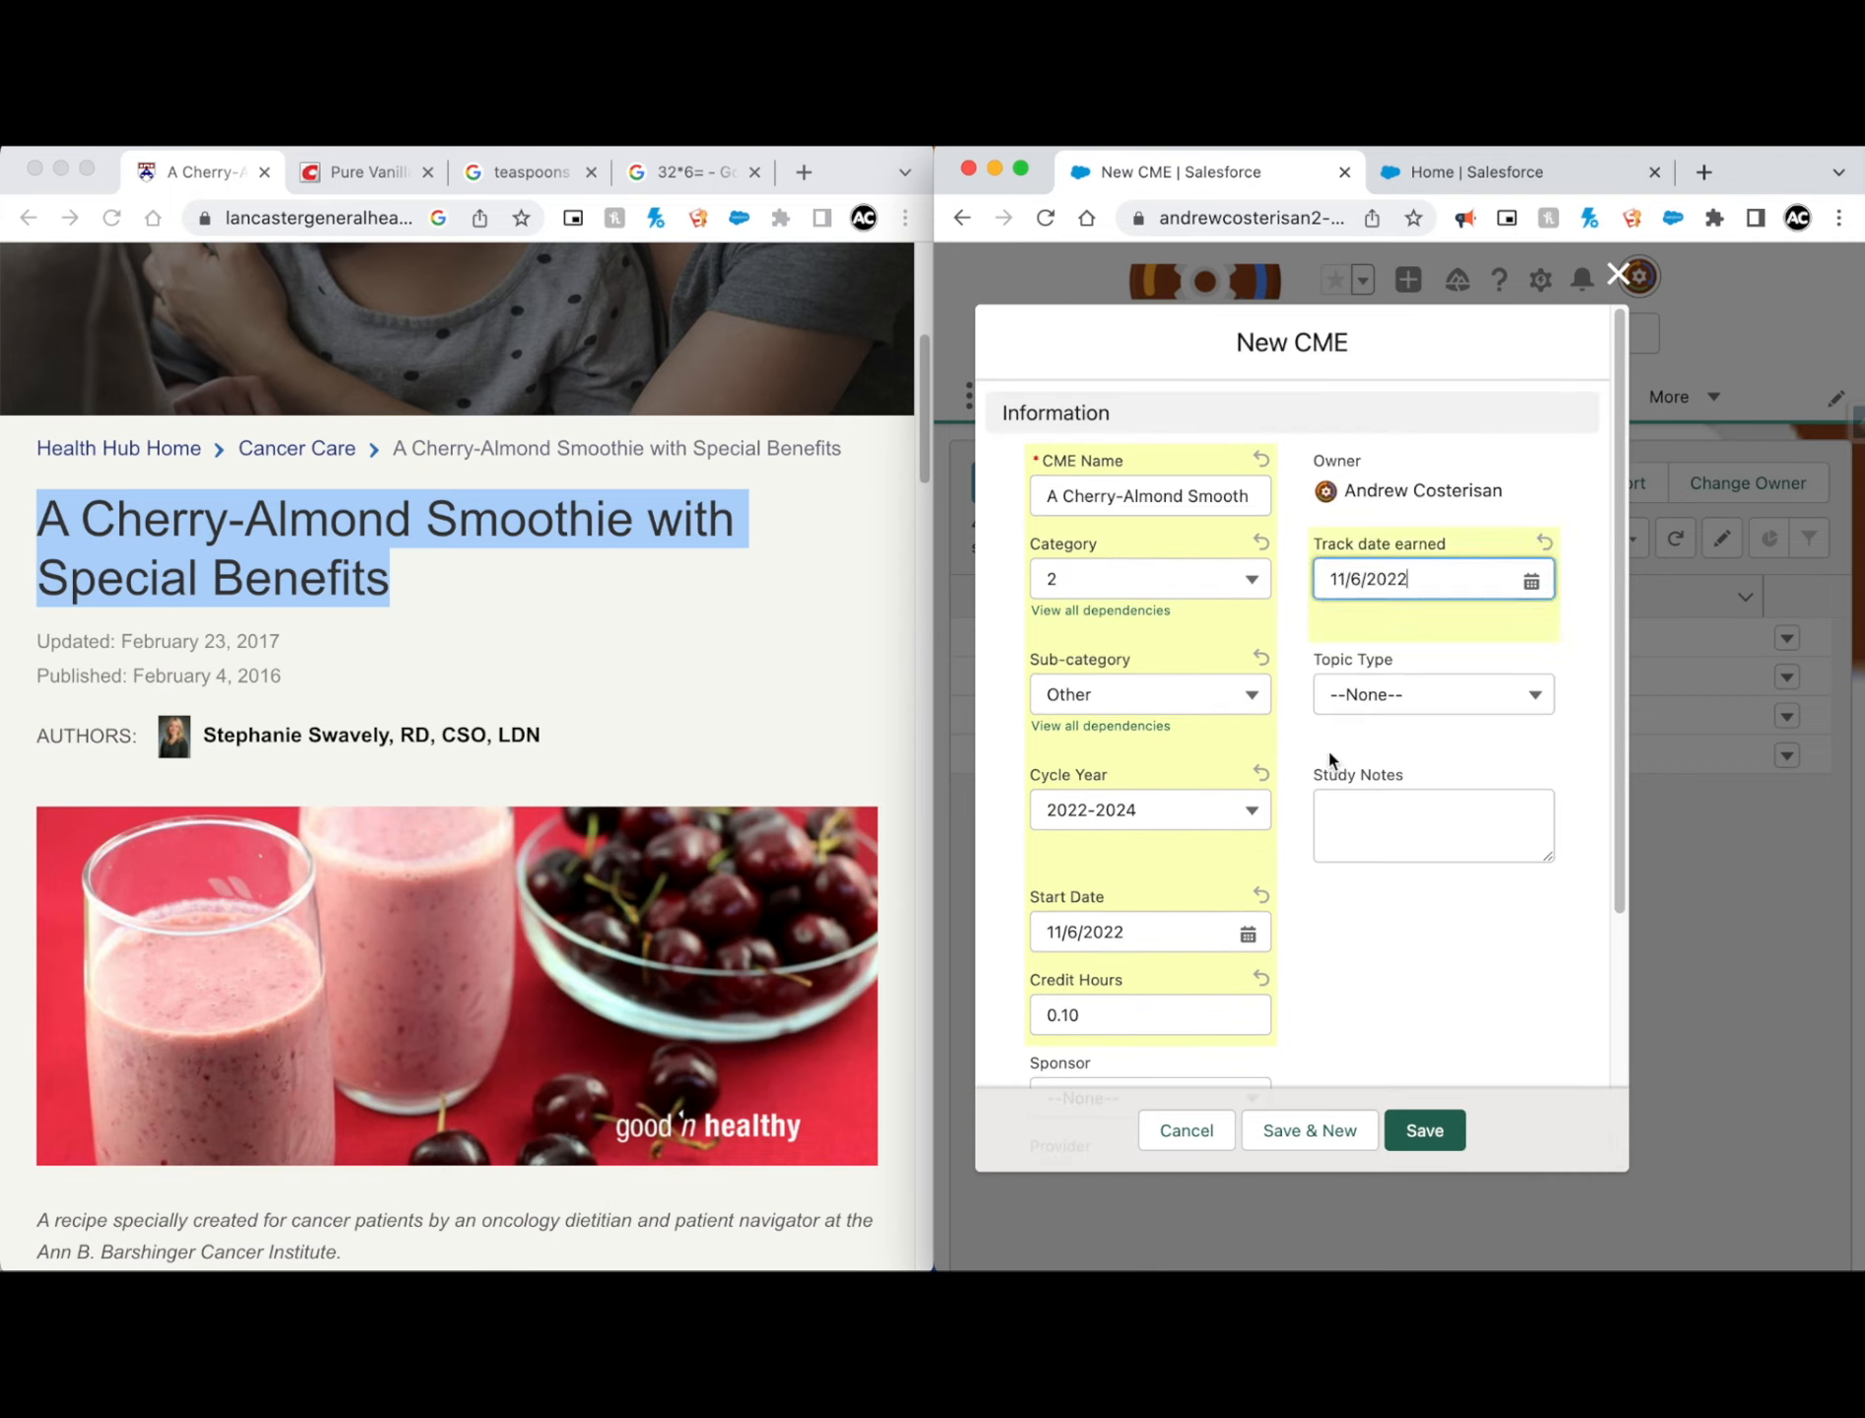
left_click(1462, 709)
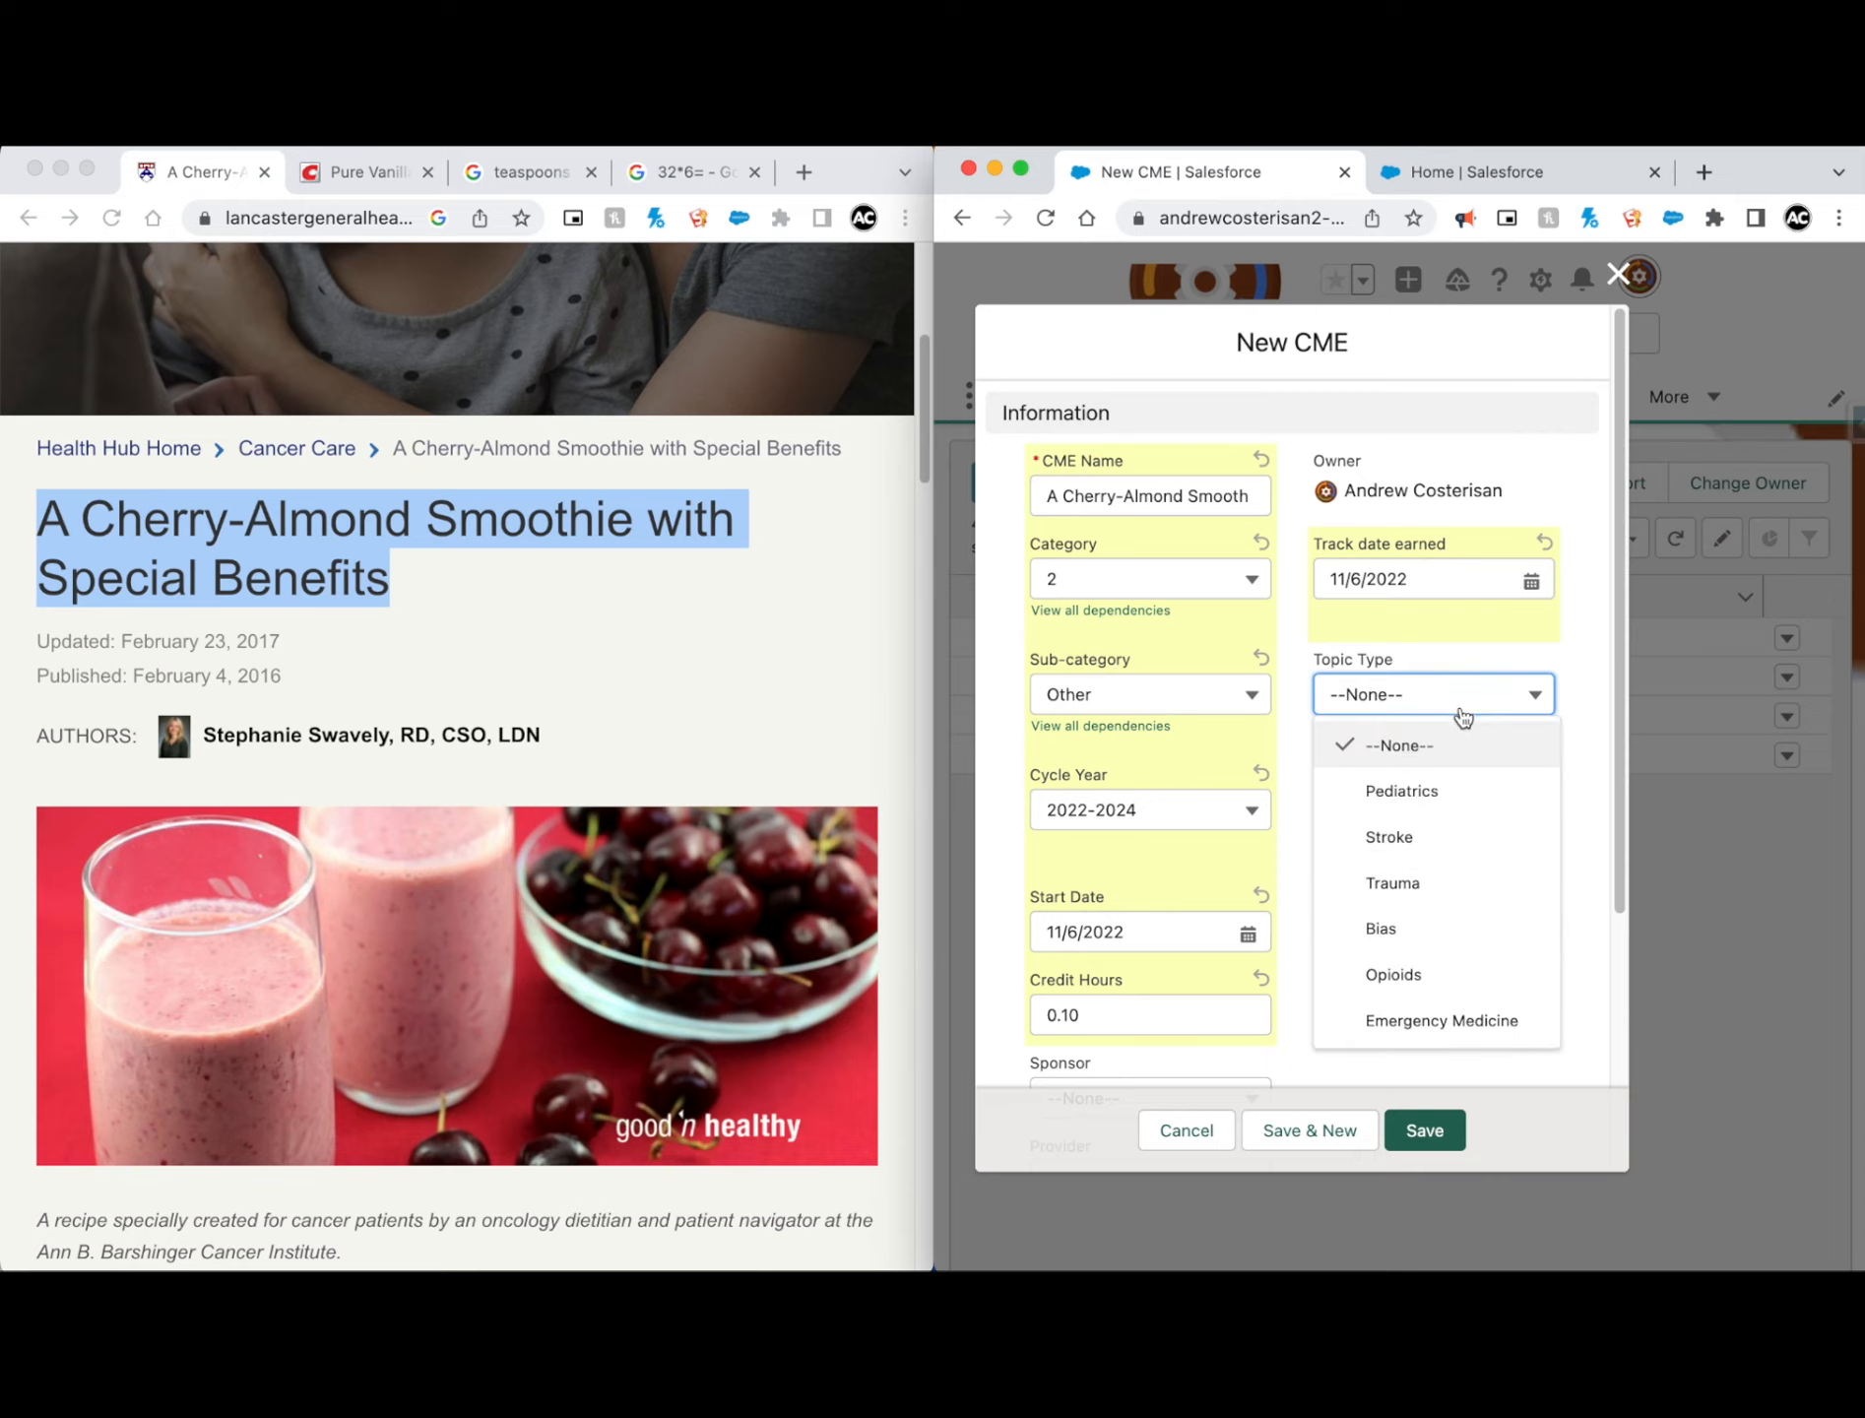
left_click(1310, 711)
left_click(1370, 813)
left_click(1315, 758)
Step: Copy the article's sentence about adding flaxseed reducing the risk of cancer, diabetes and heart disease into Study Notes
scroll(687, 673, "down", 10)
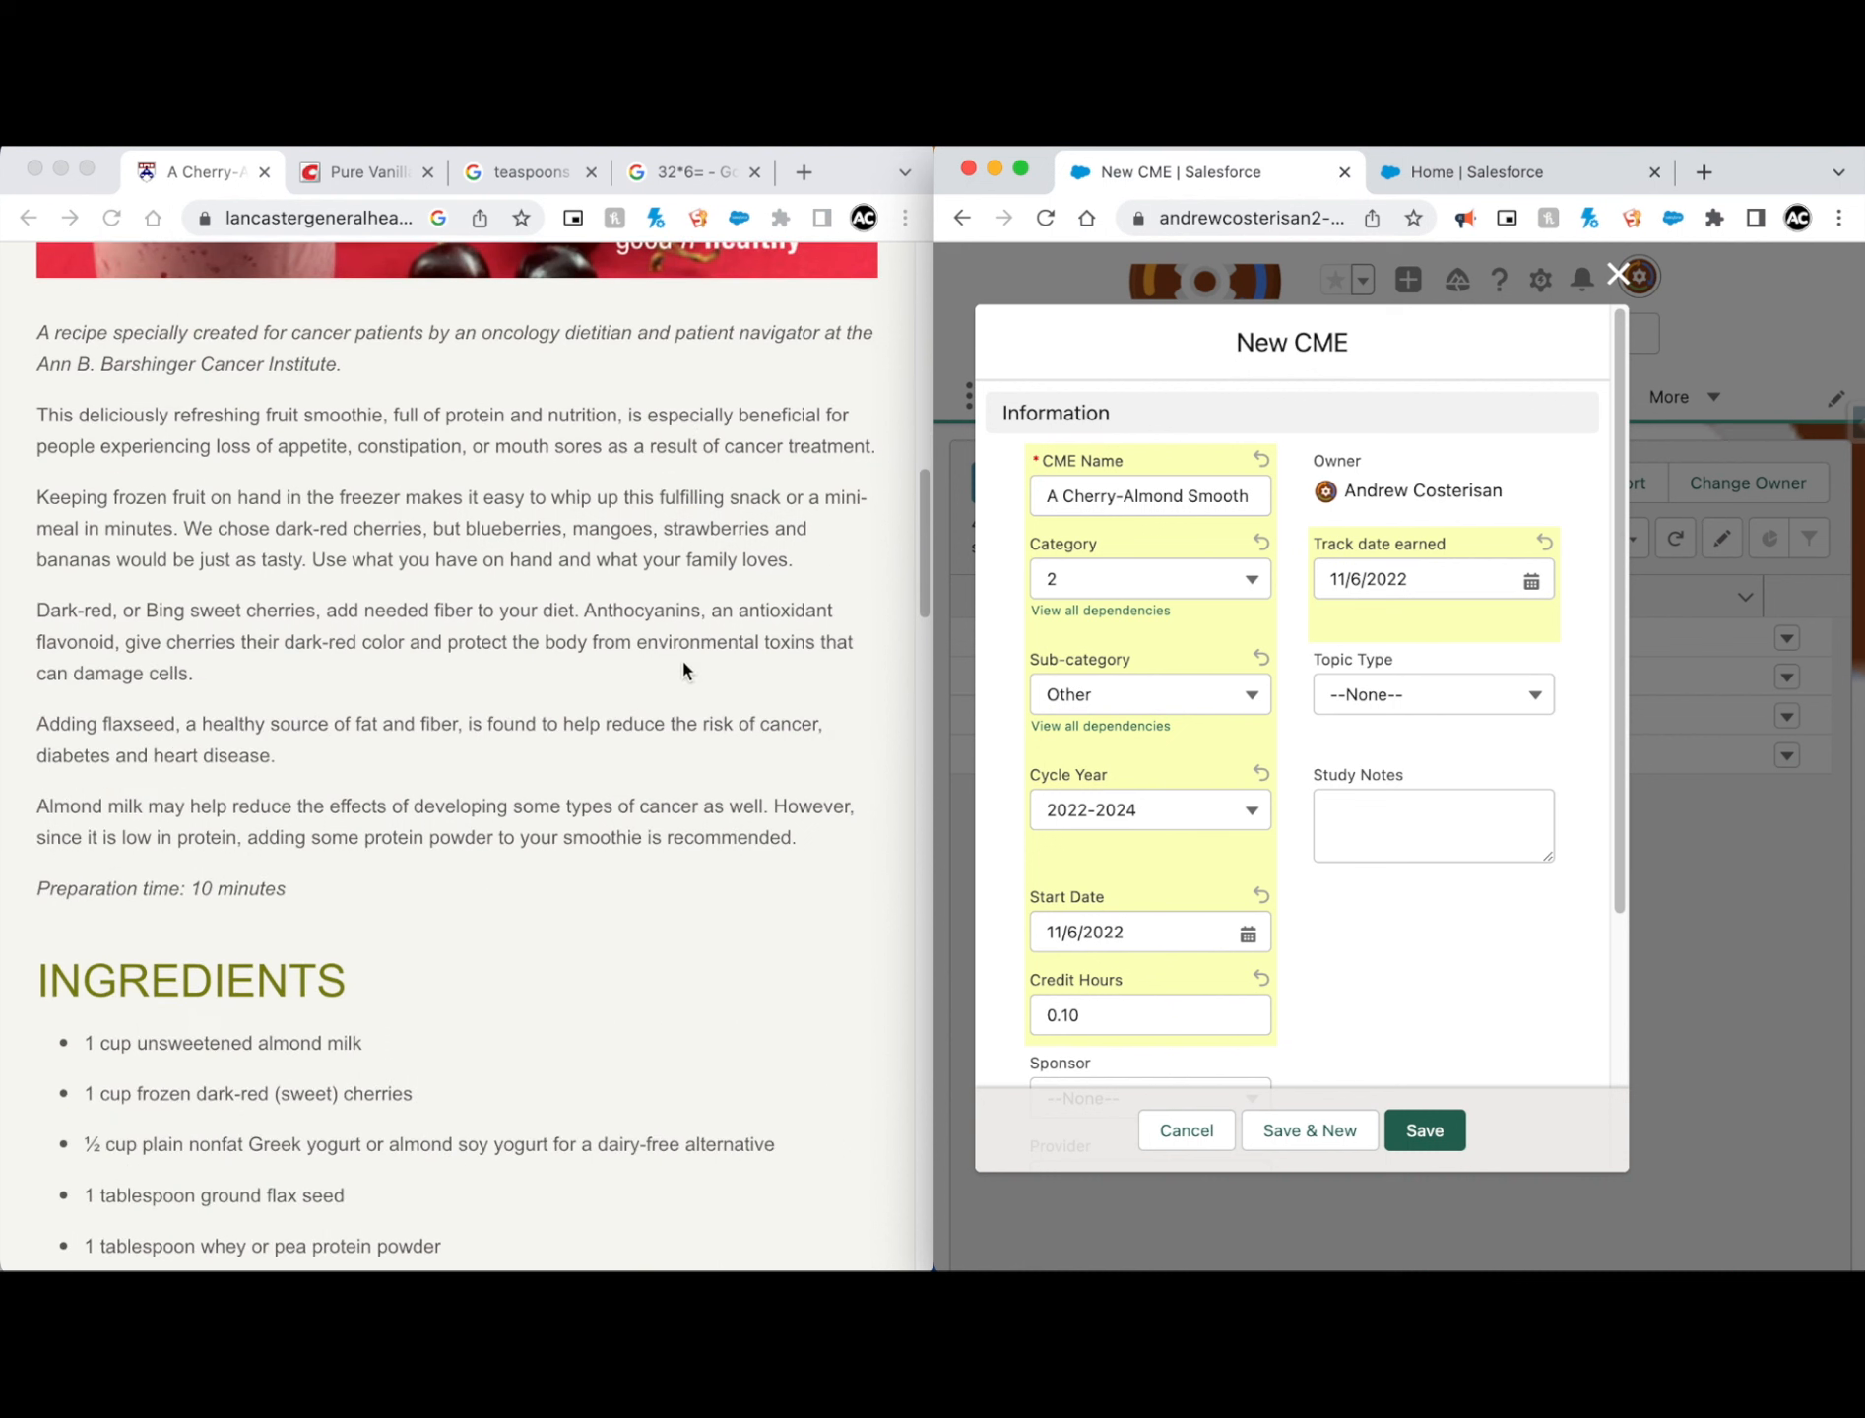
left_click(21, 741)
left_click_drag(38, 734, 303, 772)
key("super+c")
left_click(1405, 822)
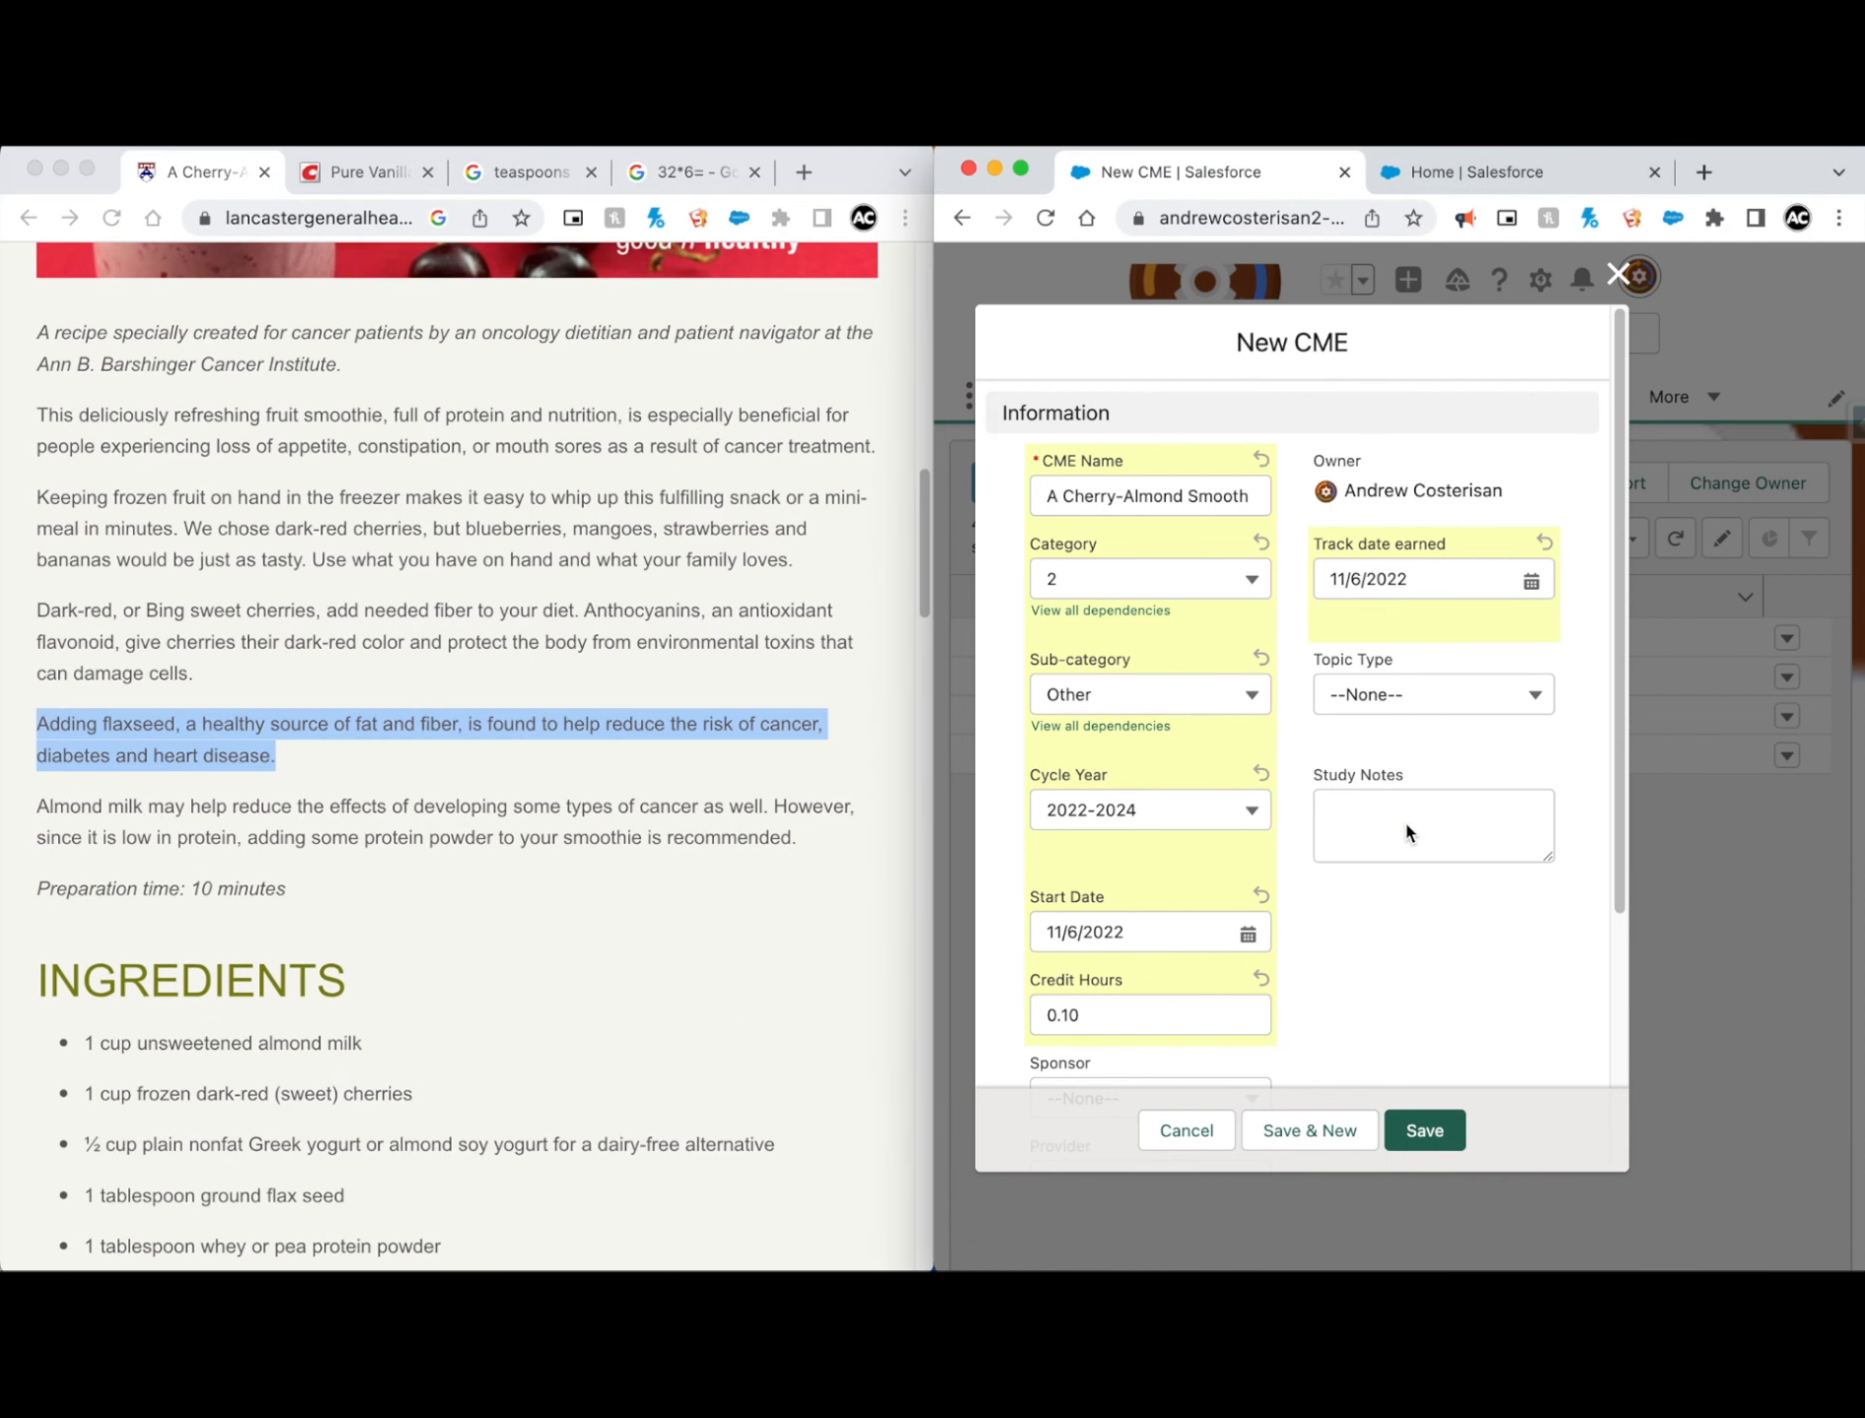
key("super+v")
left_click(1399, 953)
Step: Save the new smoothie CME record and review its details
scroll(1358, 946, "down", 4)
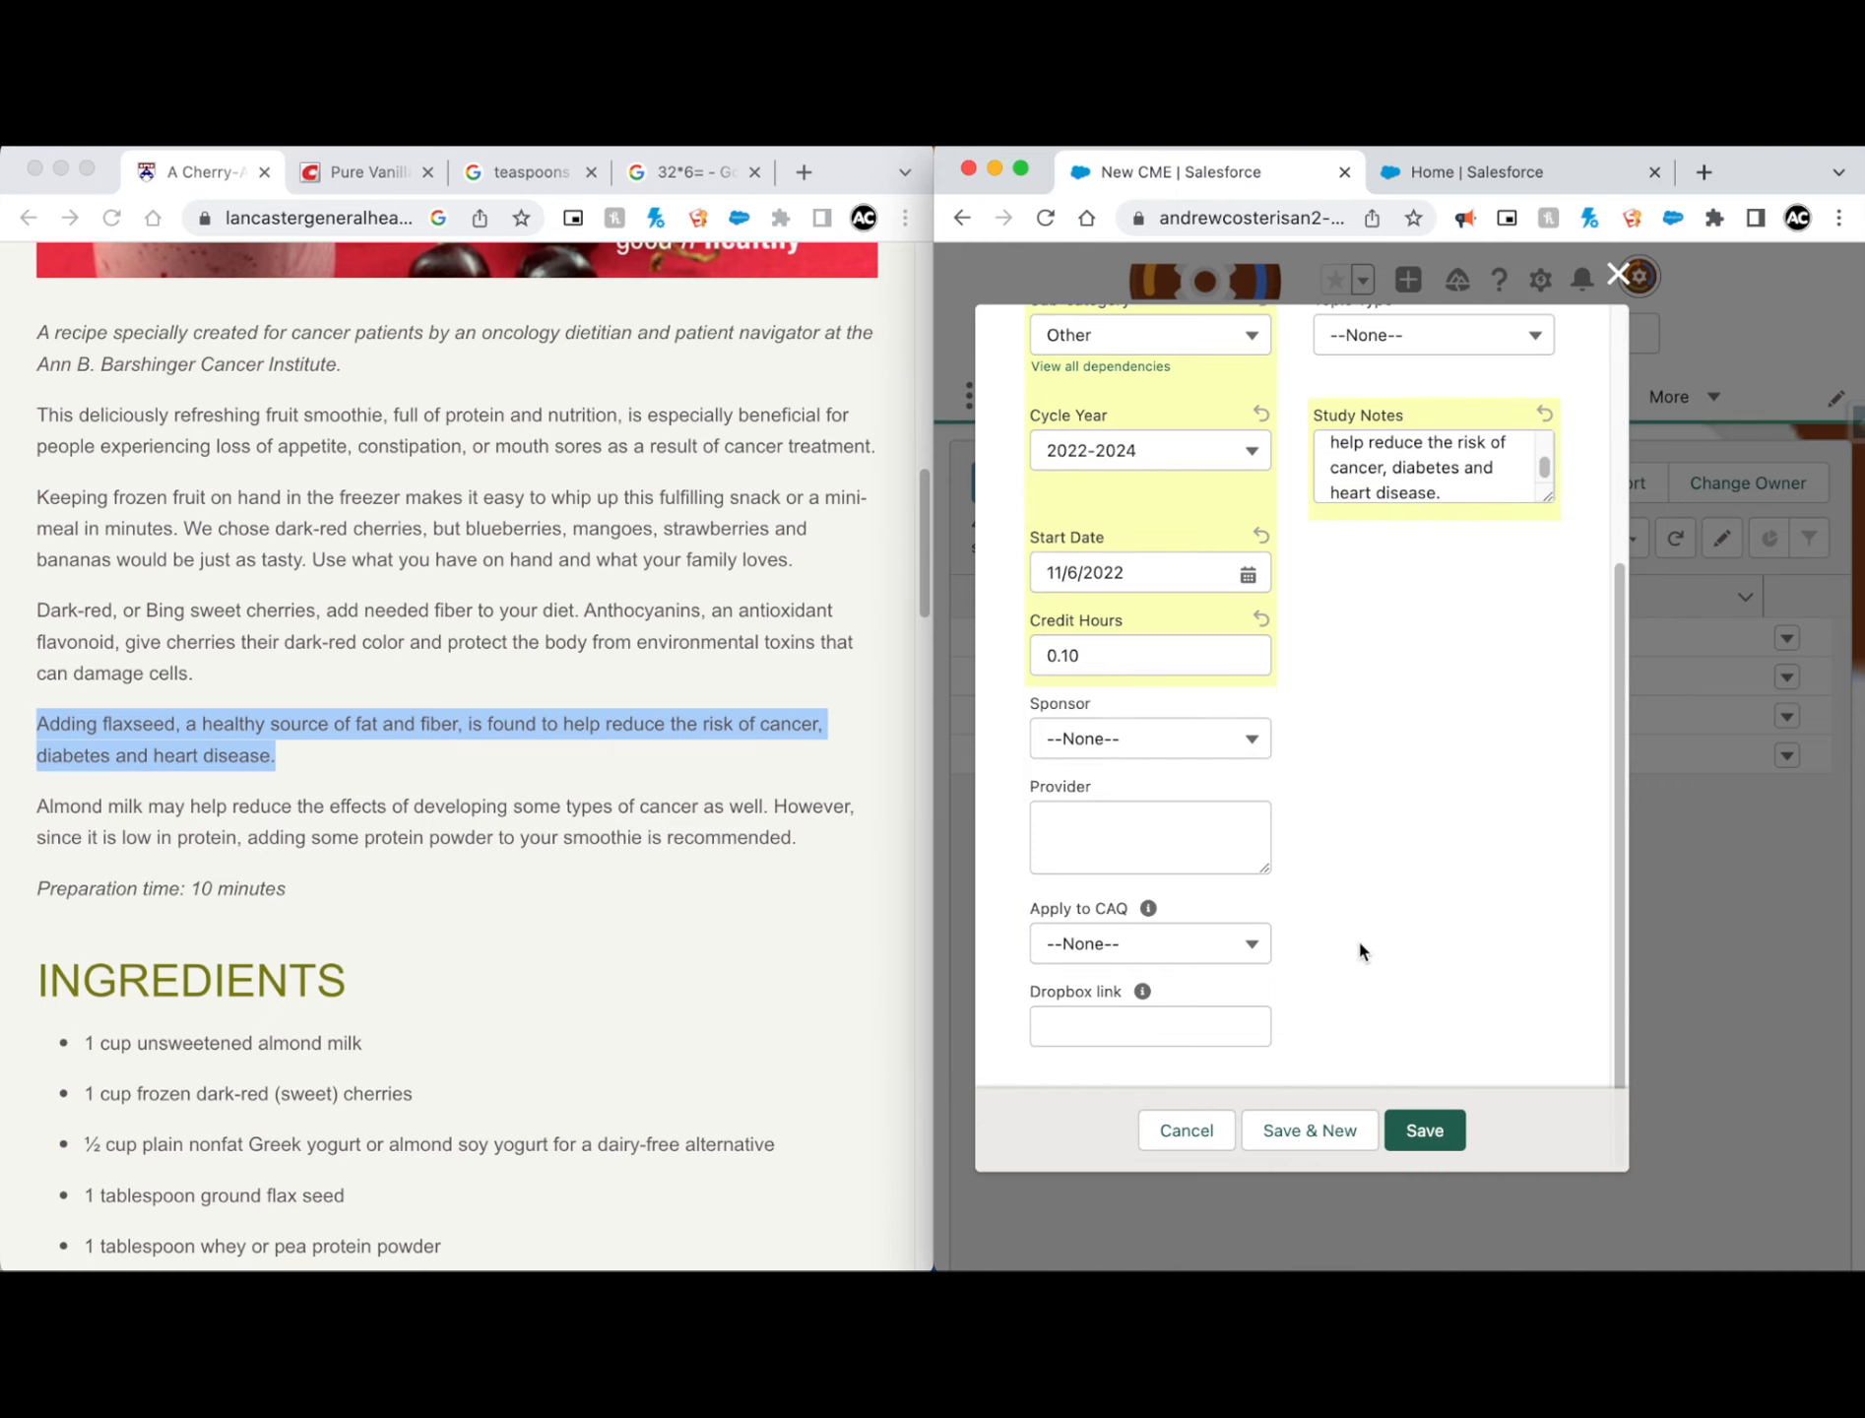
left_click(1430, 1133)
scroll(1249, 746, "down", 3)
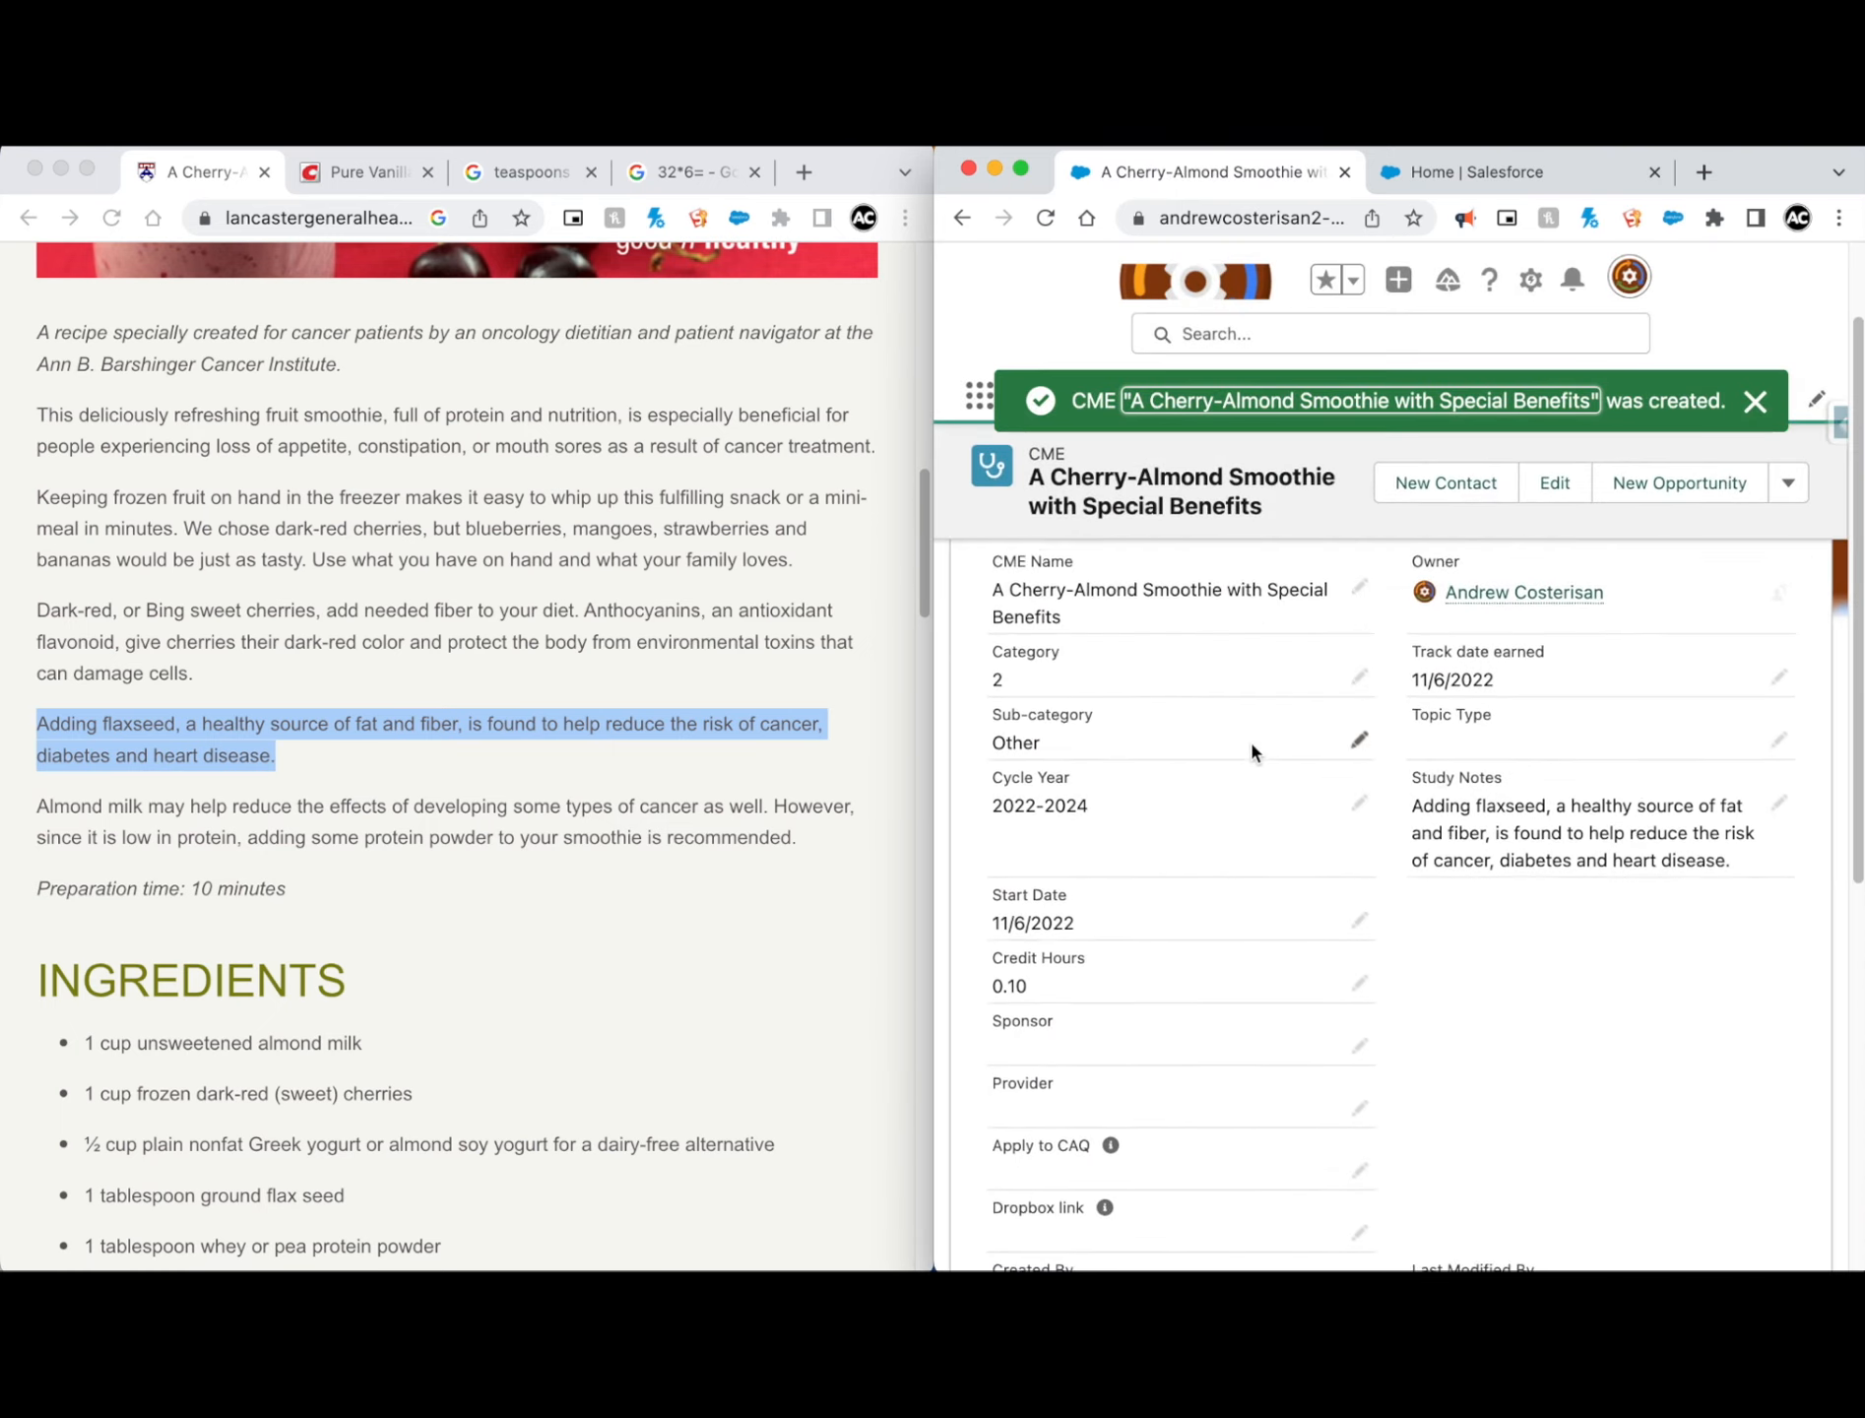
scroll(1252, 746, "up", 2)
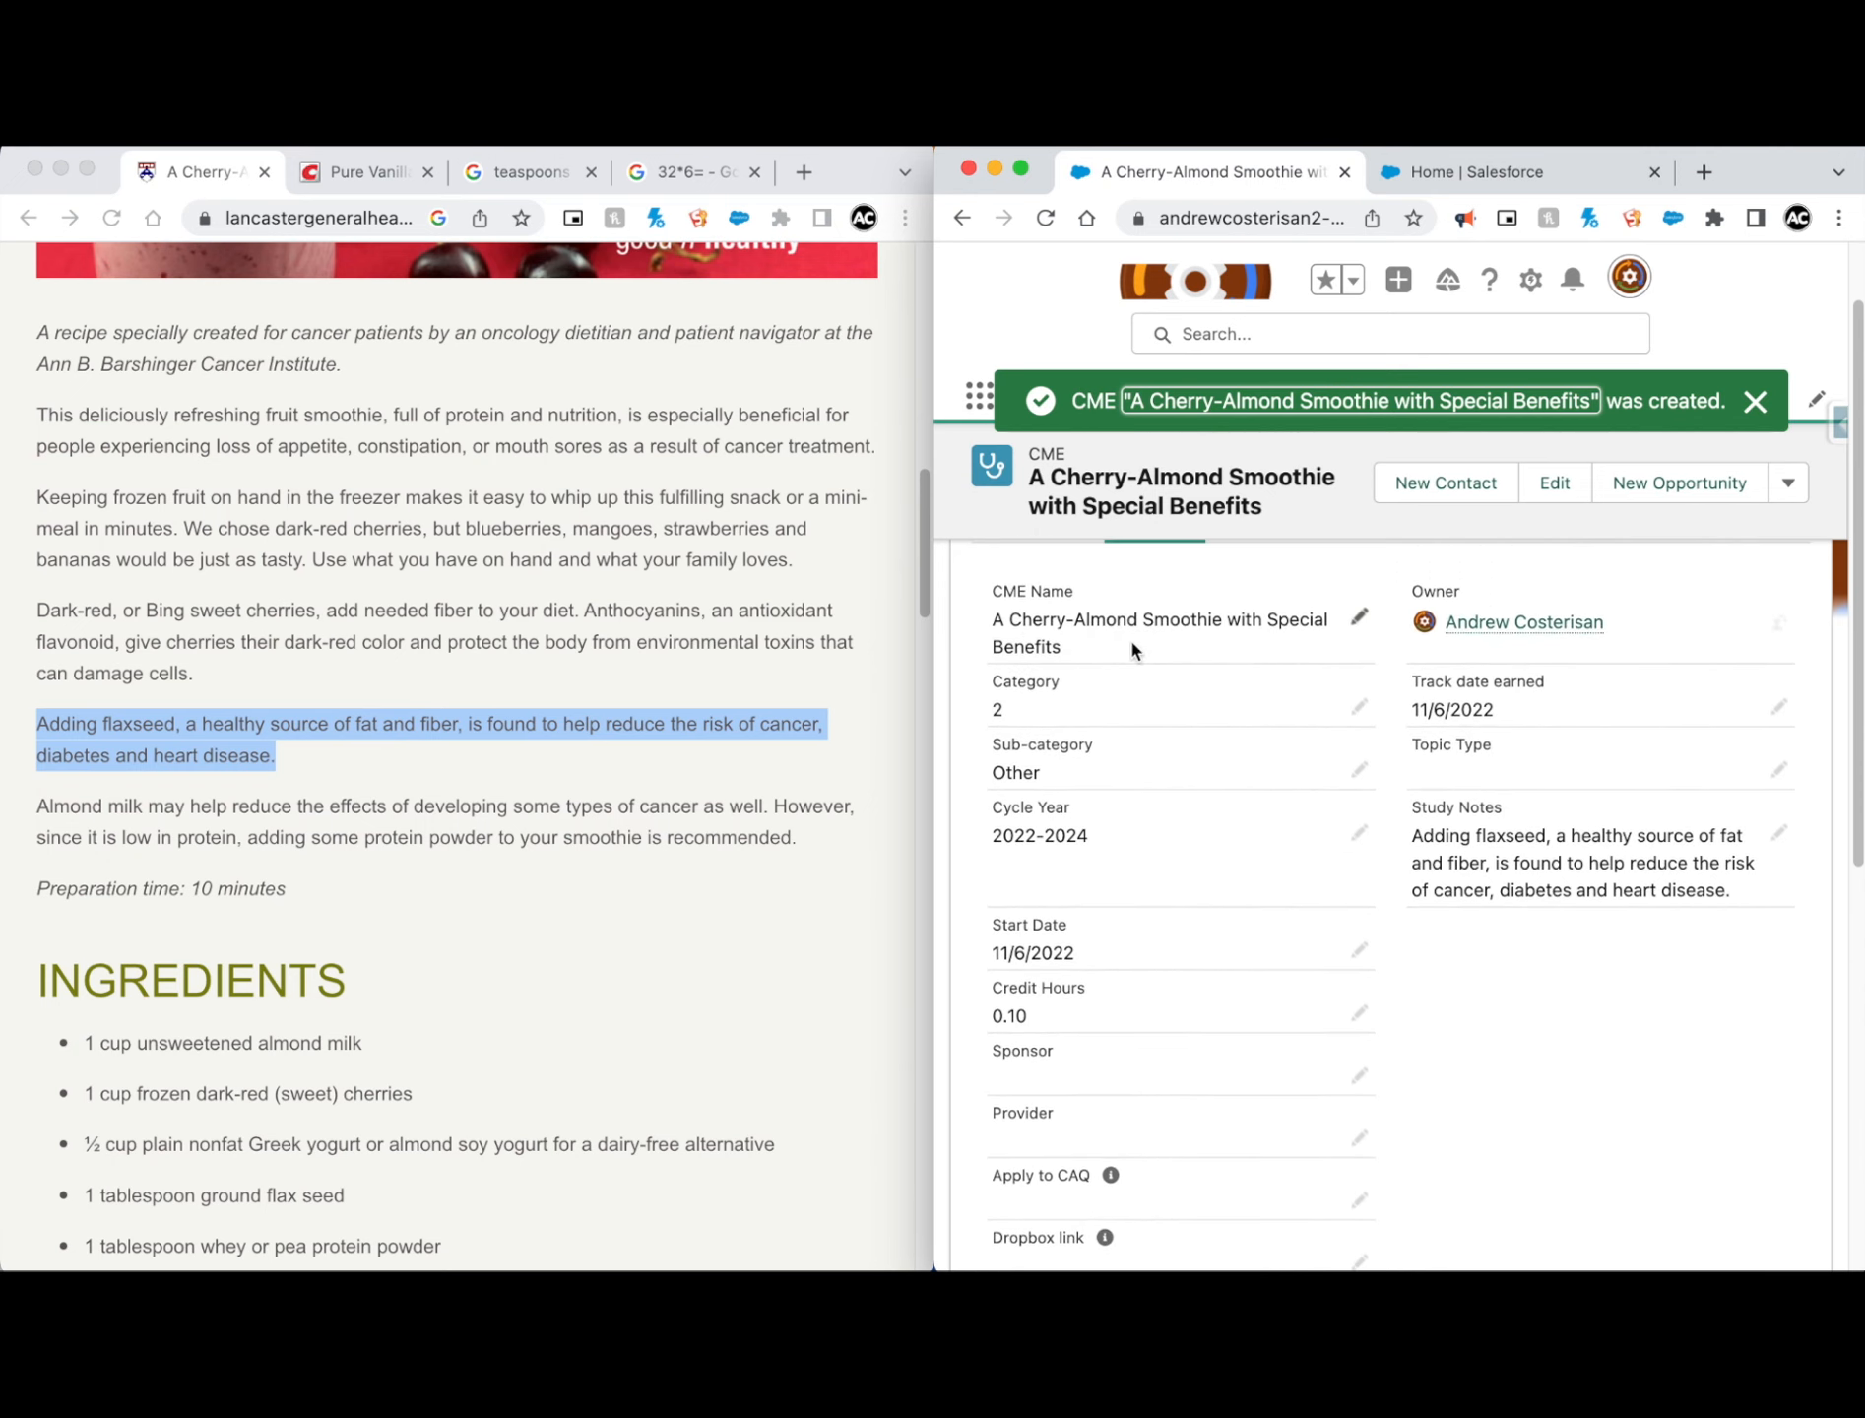
Step: Return to the list of recently viewed CME records and look over the smoothie article's ingredients, instructions and nutritional information
left_click(577, 605)
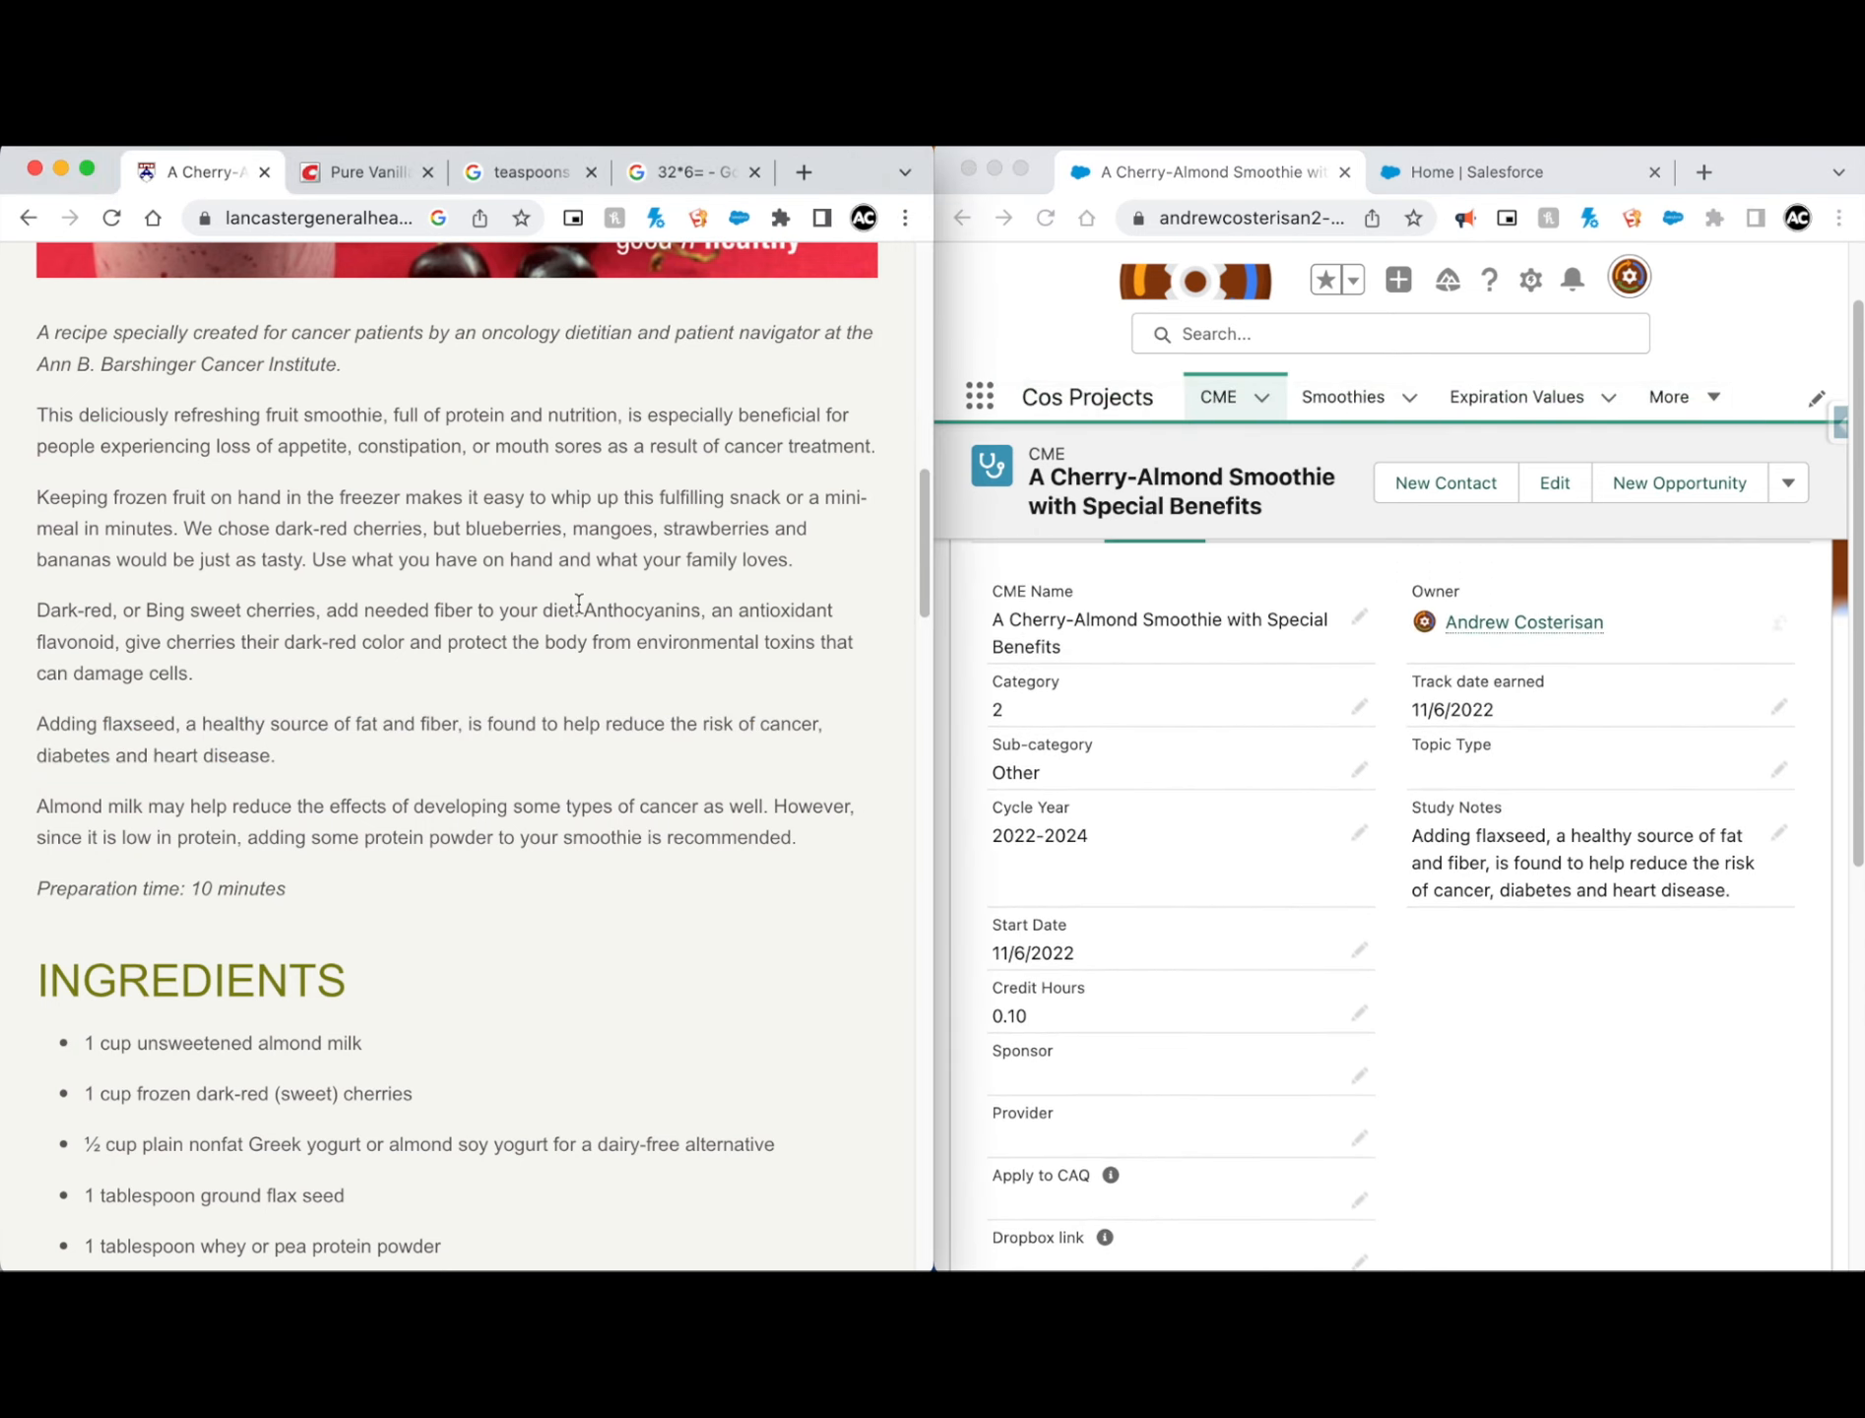
left_click(1232, 400)
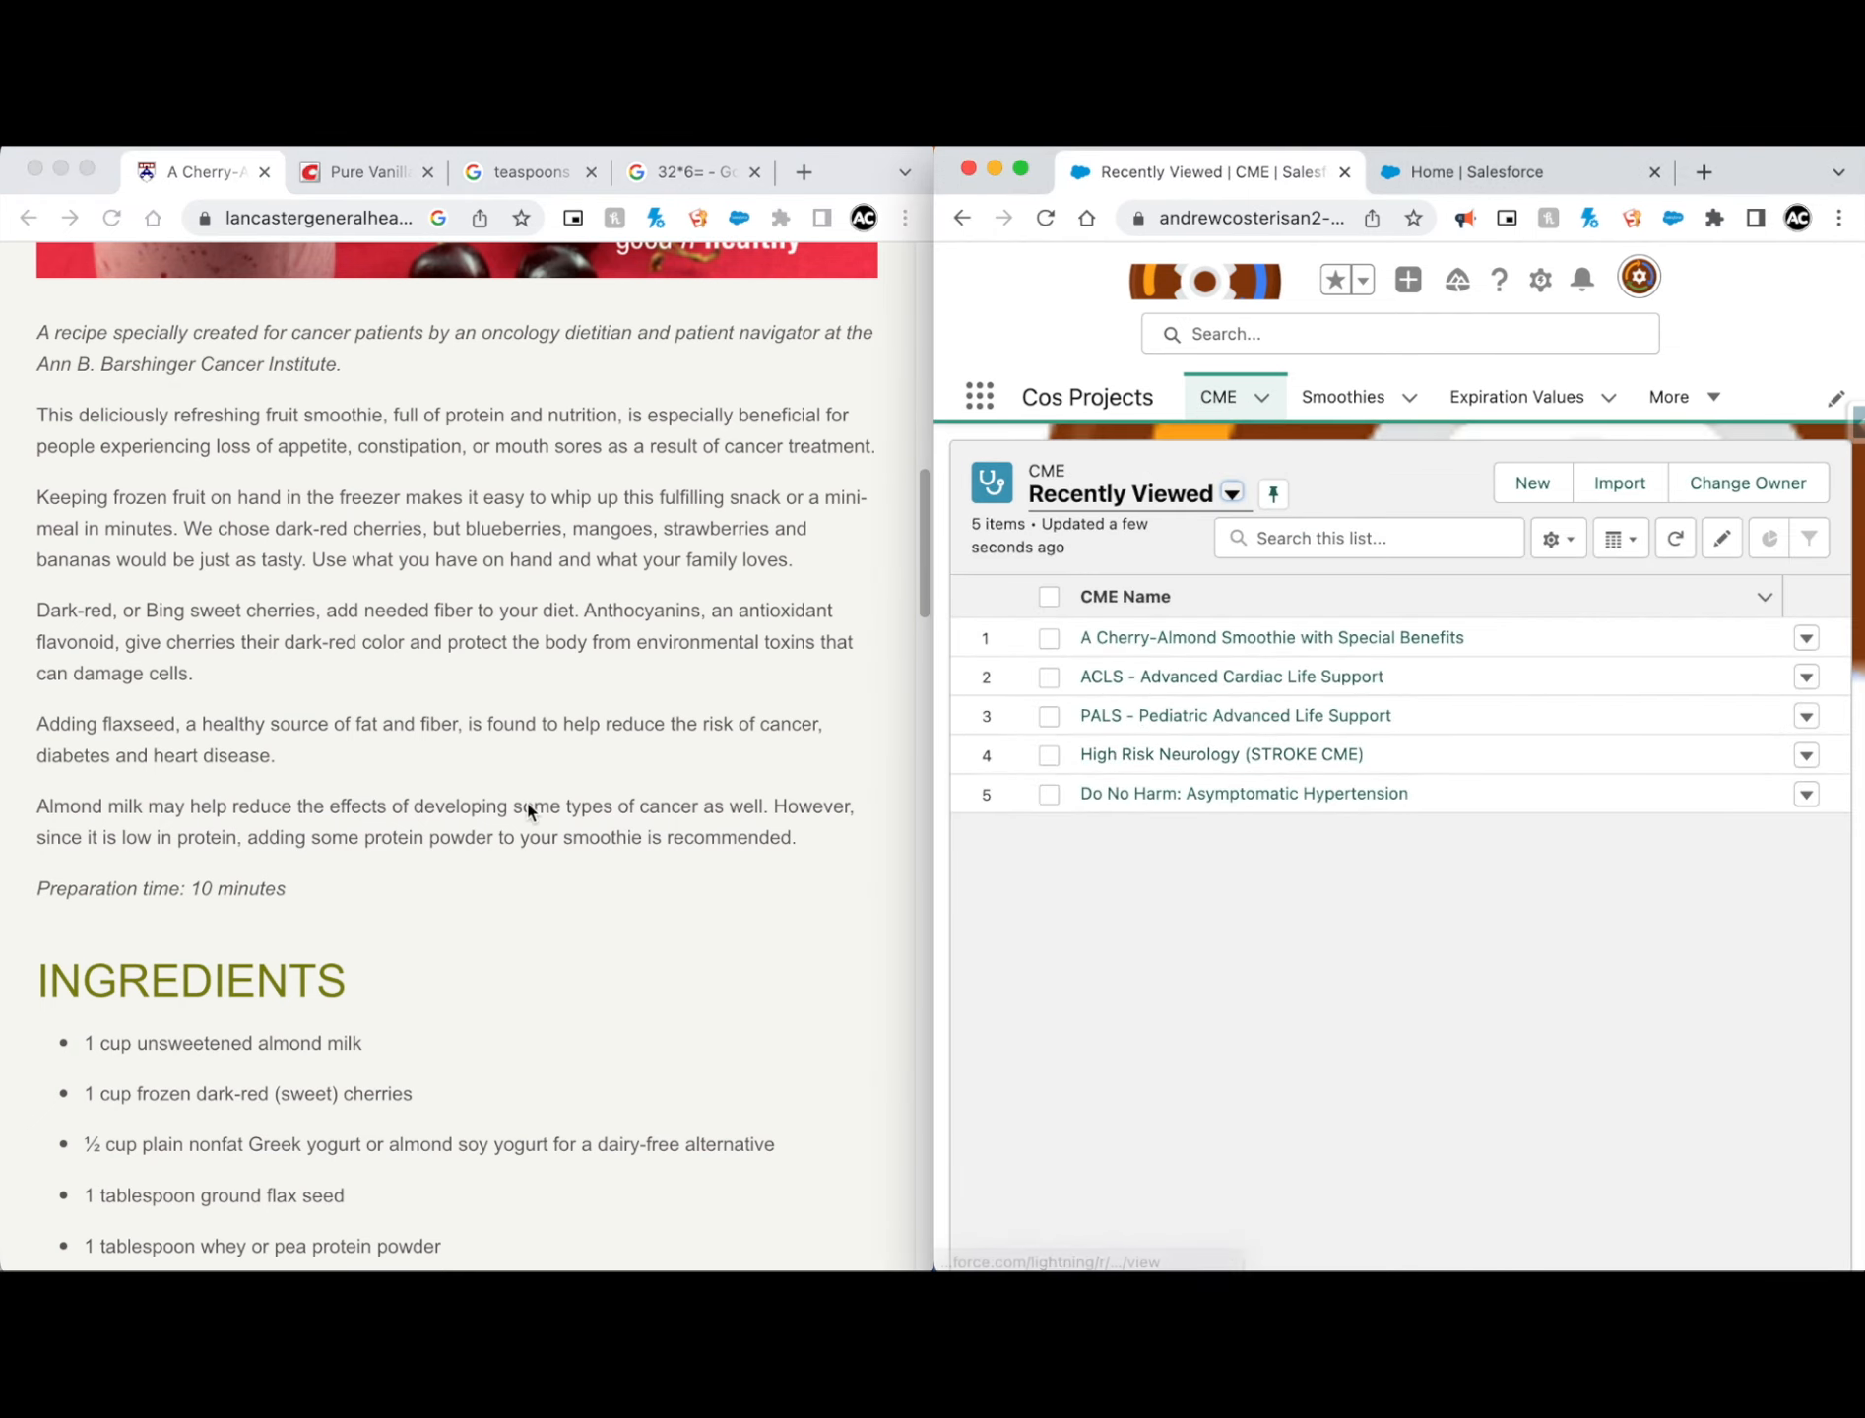
scroll(532, 809, "down", 5)
scroll(530, 805, "down", 2)
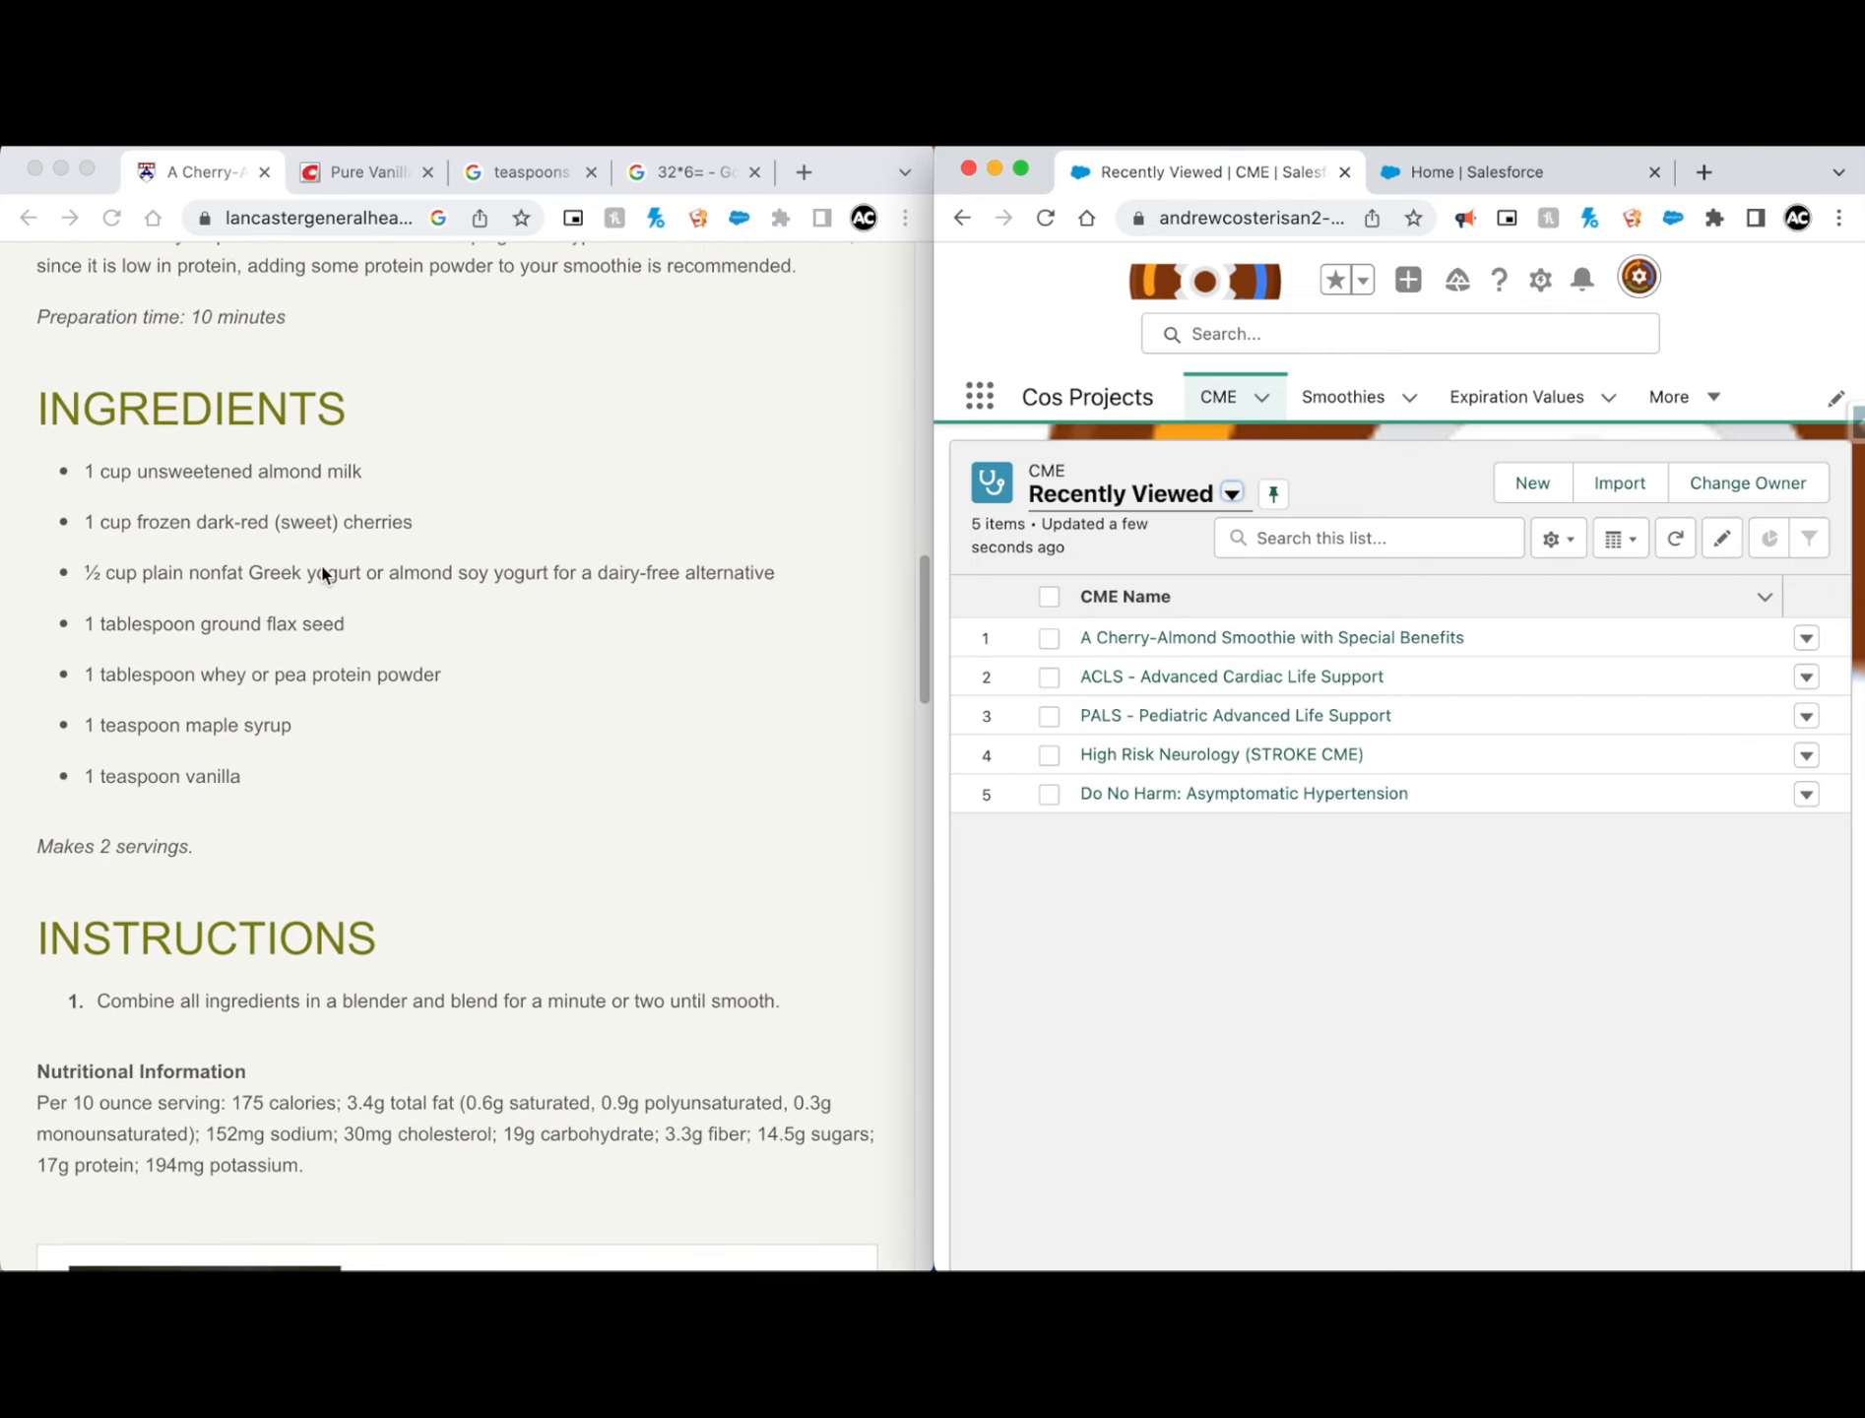